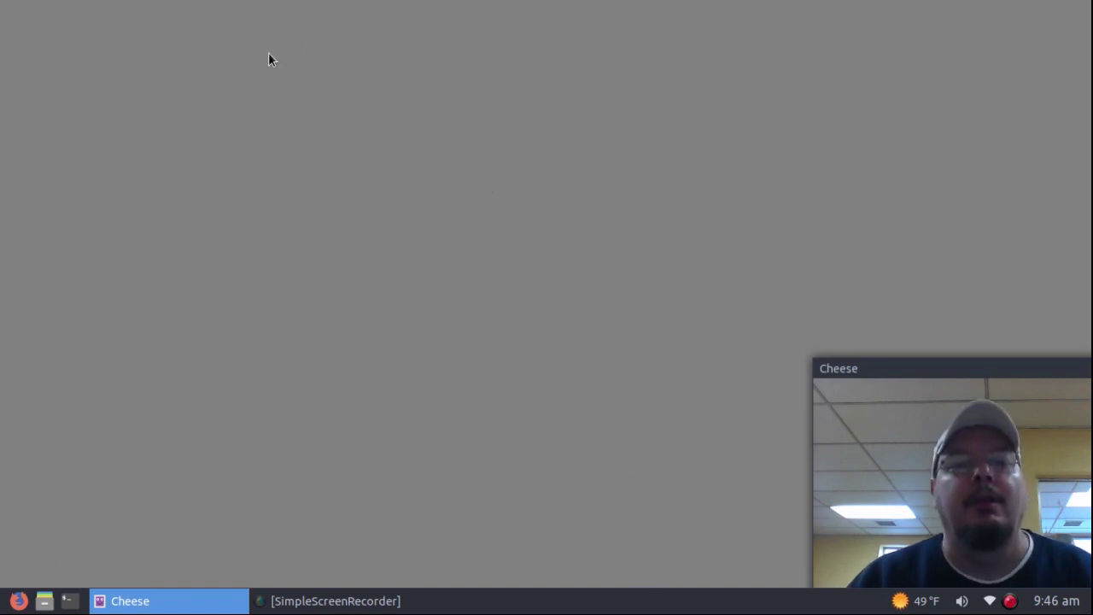
# Step: Launch Audacious through the desktop menu's run command by entering audac, and close its window
pyautogui.rightClick(259, 112)
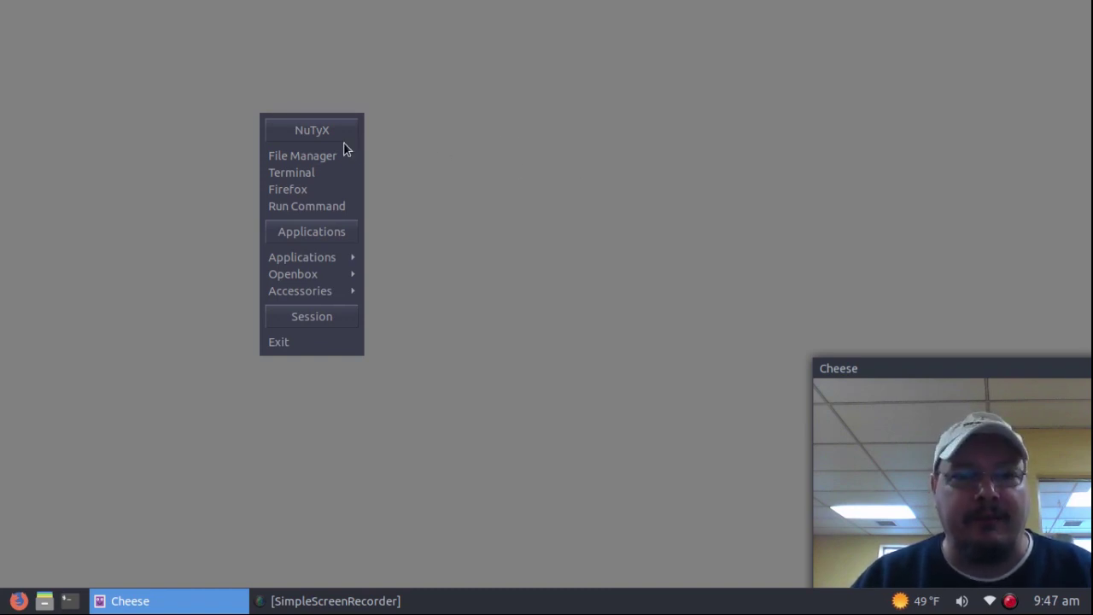
pyautogui.click(286, 210)
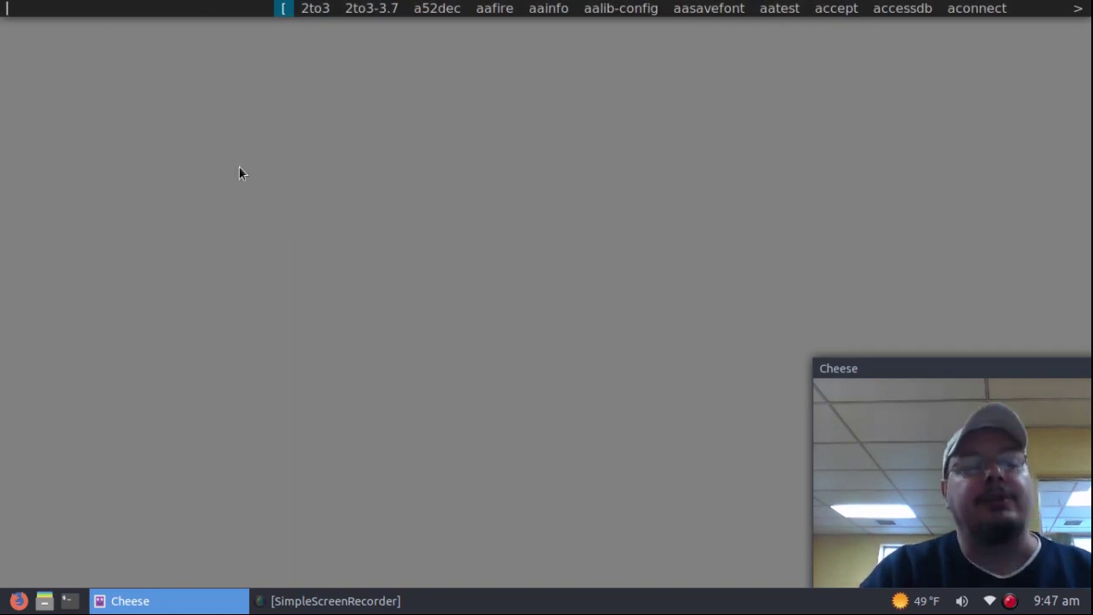
pyautogui.write('audac')
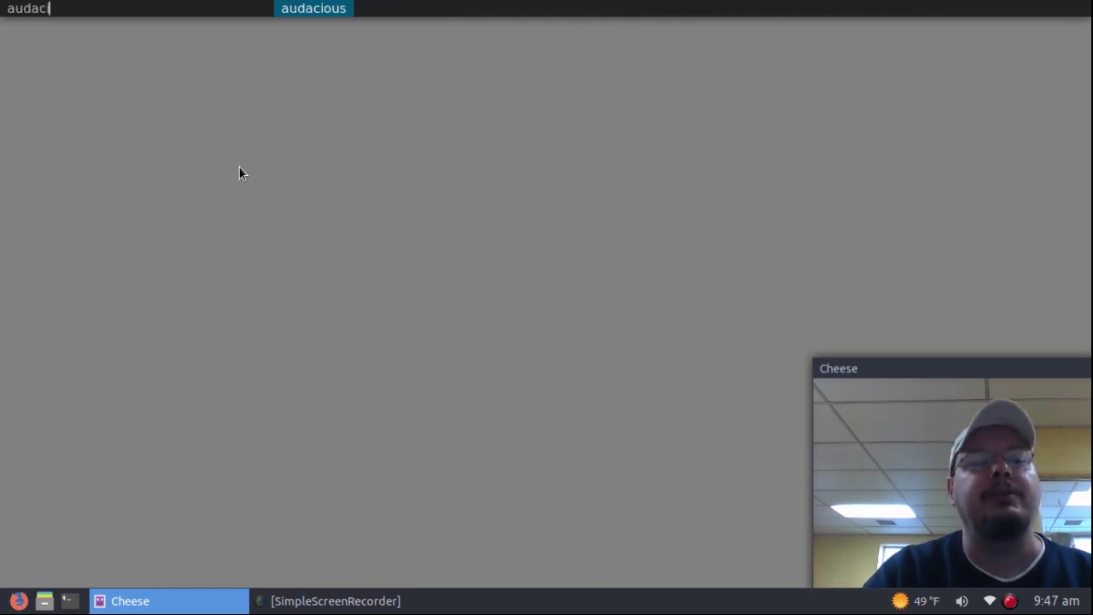
pyautogui.press('Return')
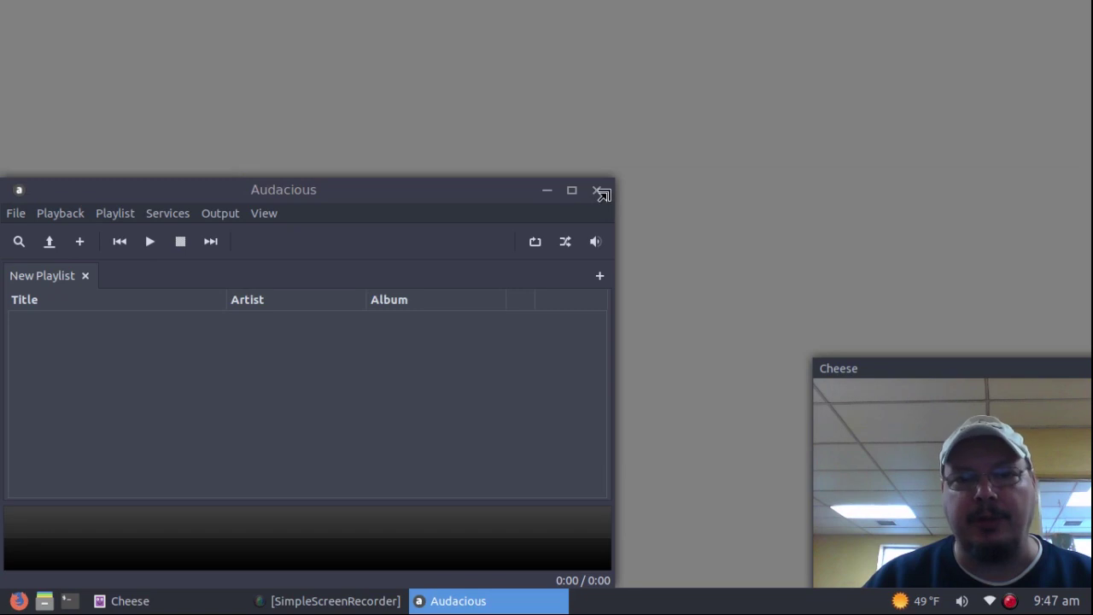
pyautogui.click(597, 191)
pyautogui.rightClick(285, 128)
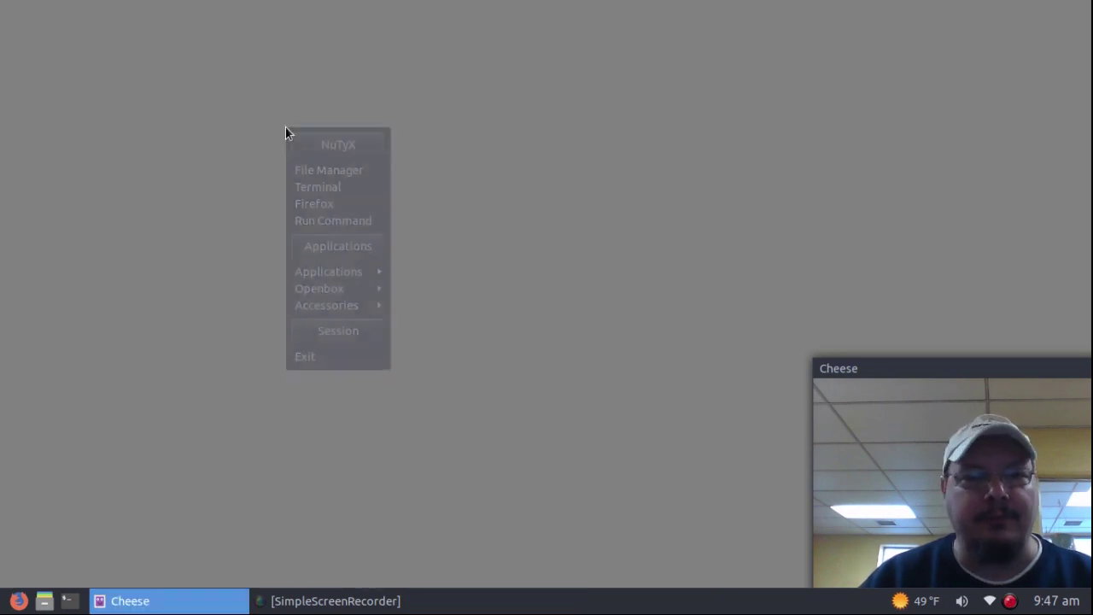
pyautogui.click(323, 220)
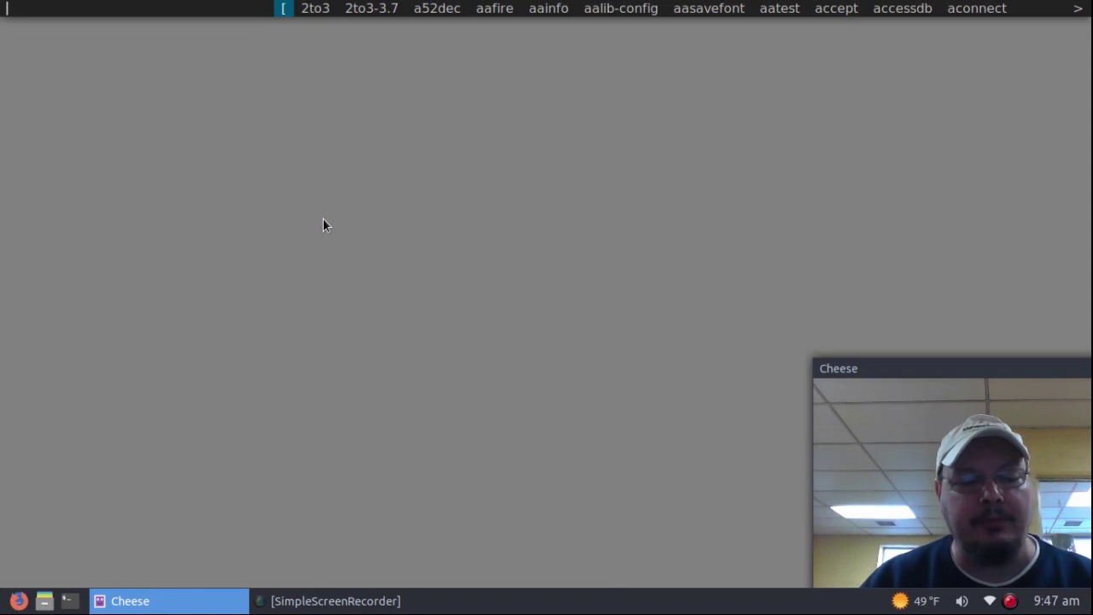
pyautogui.press('Escape')
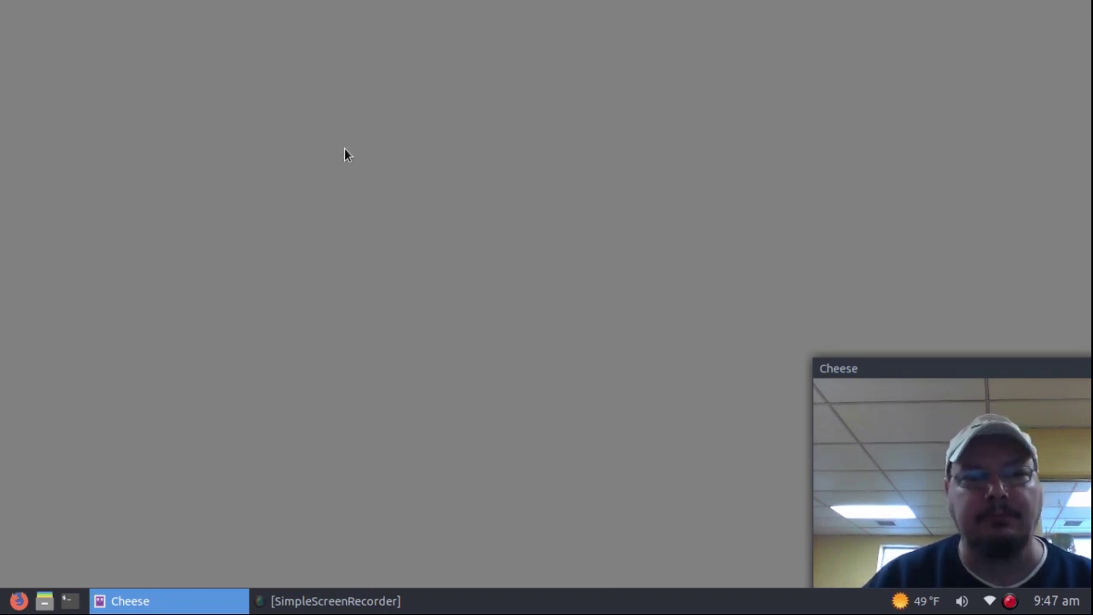
# Step: Open the Openbox menu editor, expand the Openbox 3 root menu to view its entries, and close the editor
pyautogui.rightClick(345, 148)
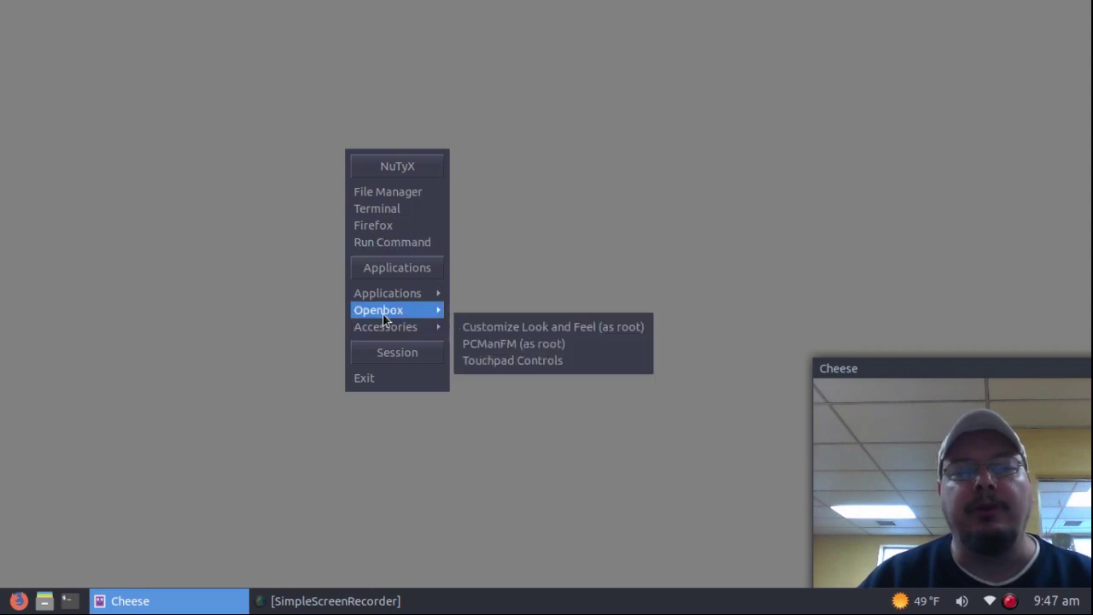
pyautogui.moveTo(385, 310)
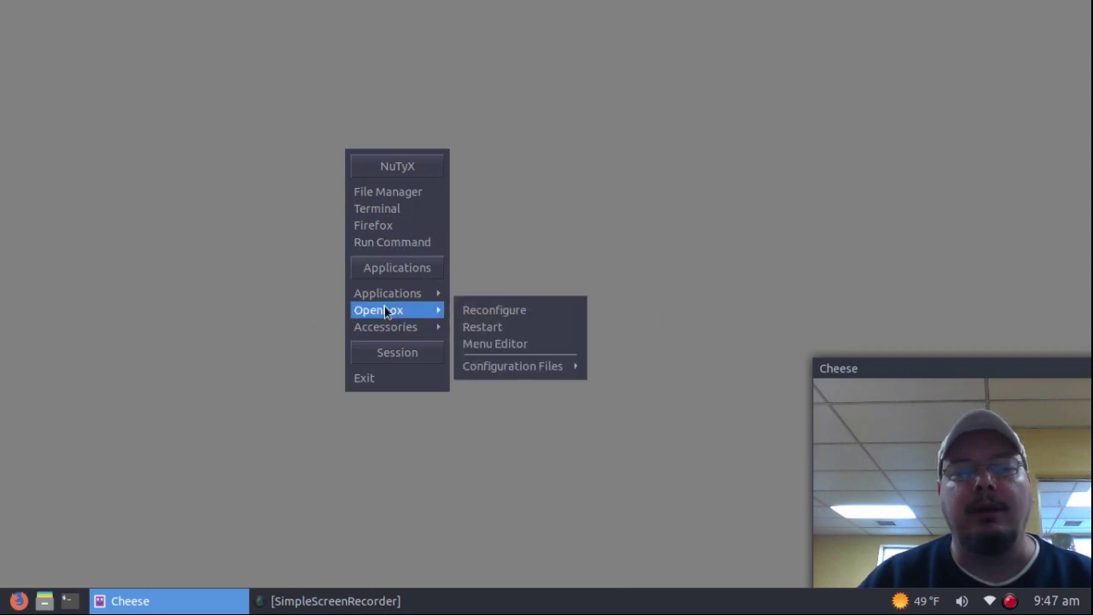
pyautogui.click(485, 346)
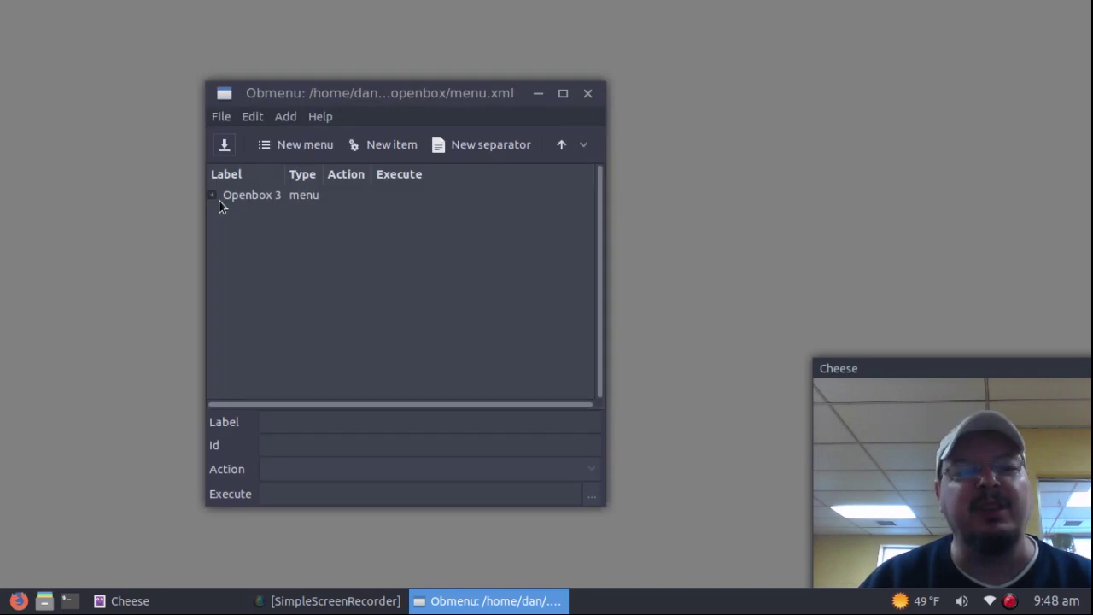
pyautogui.click(212, 196)
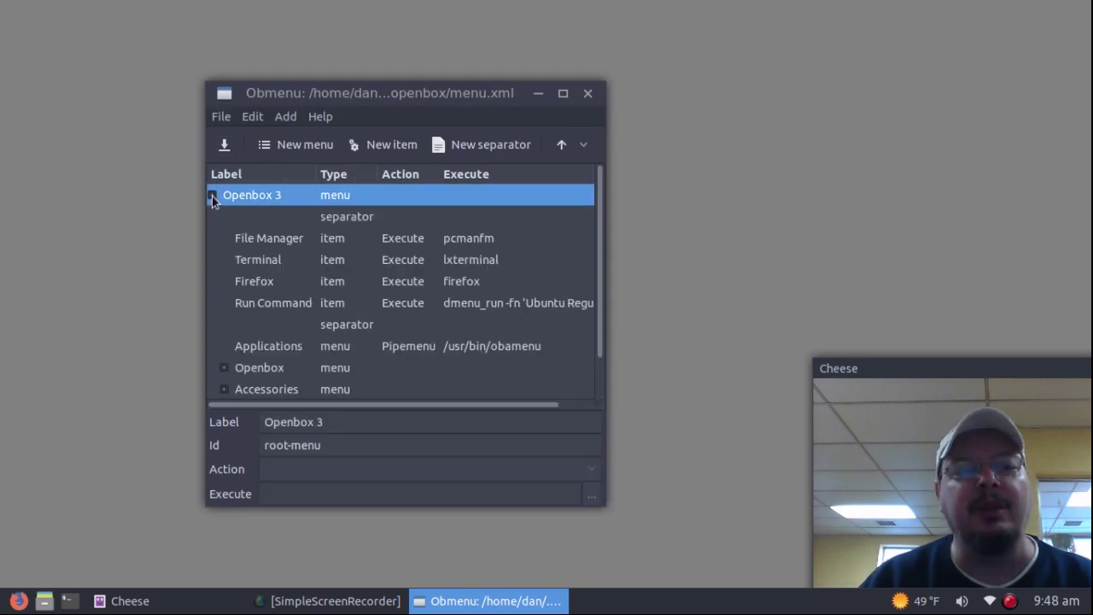
pyautogui.click(587, 93)
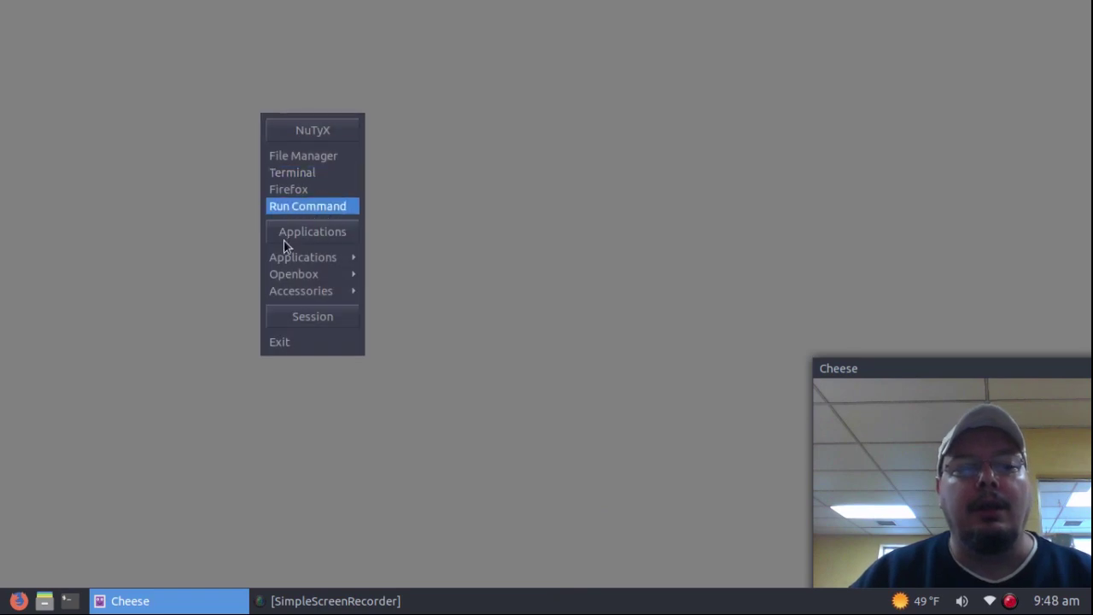
# Step: Open the Openbox autostart configuration file to view its startup commands, and close it
pyautogui.moveTo(281, 275)
pyautogui.moveTo(435, 329)
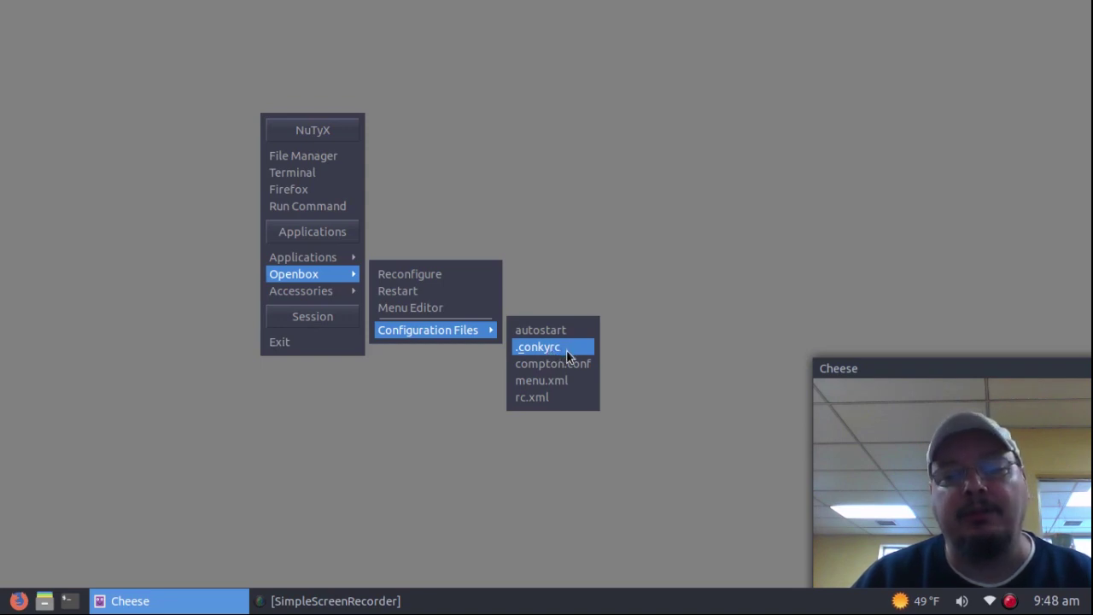
pyautogui.click(548, 330)
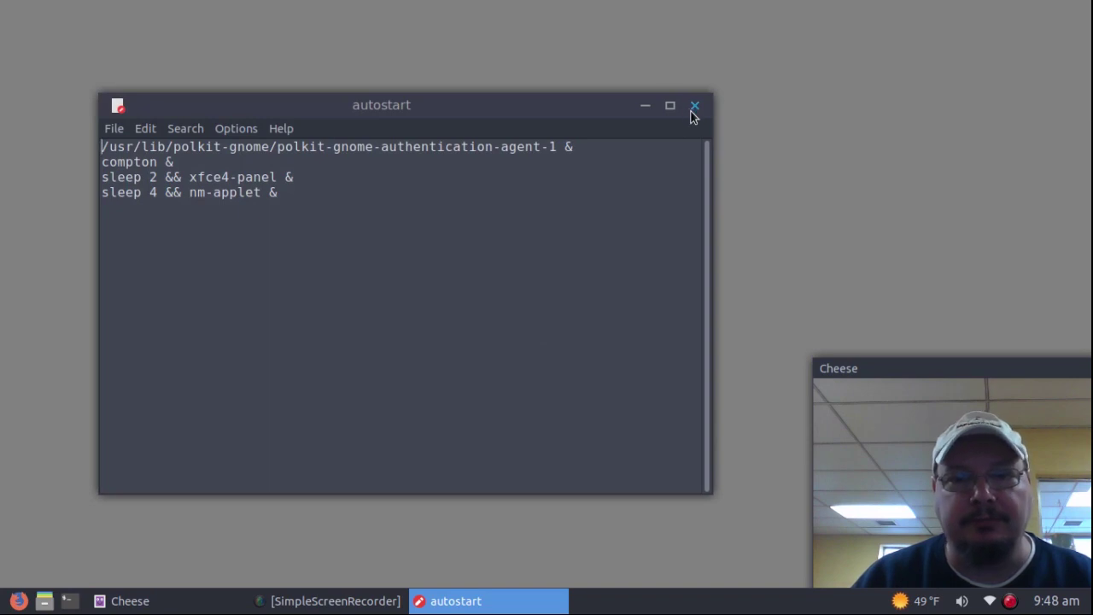
pyautogui.click(694, 107)
# Step: Launch Customize Look and Feel as root, authenticating with the administrative password
pyautogui.rightClick(350, 119)
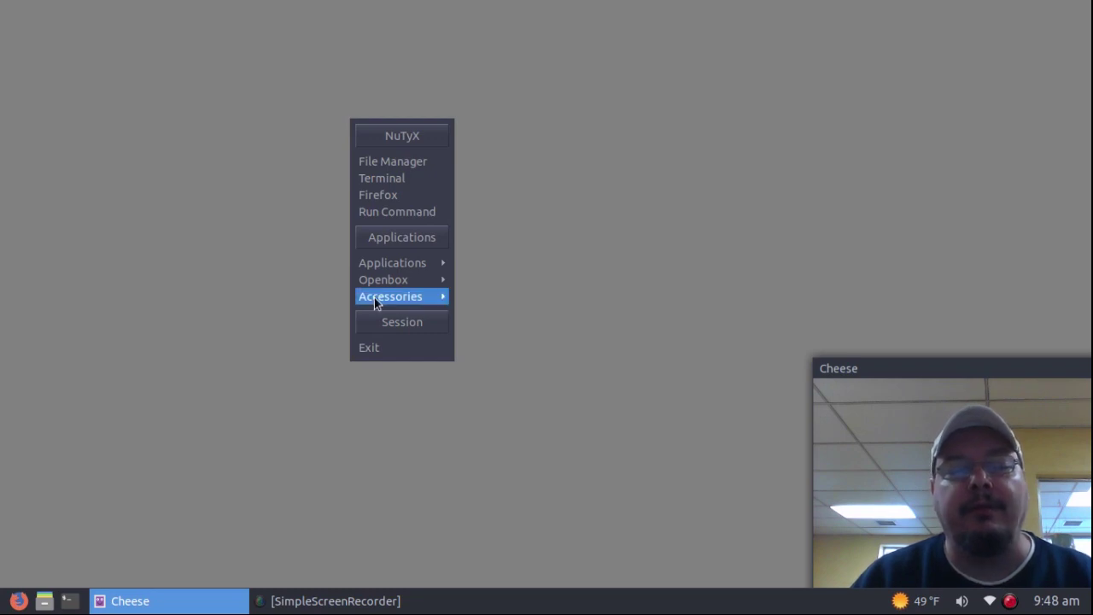
pyautogui.moveTo(376, 304)
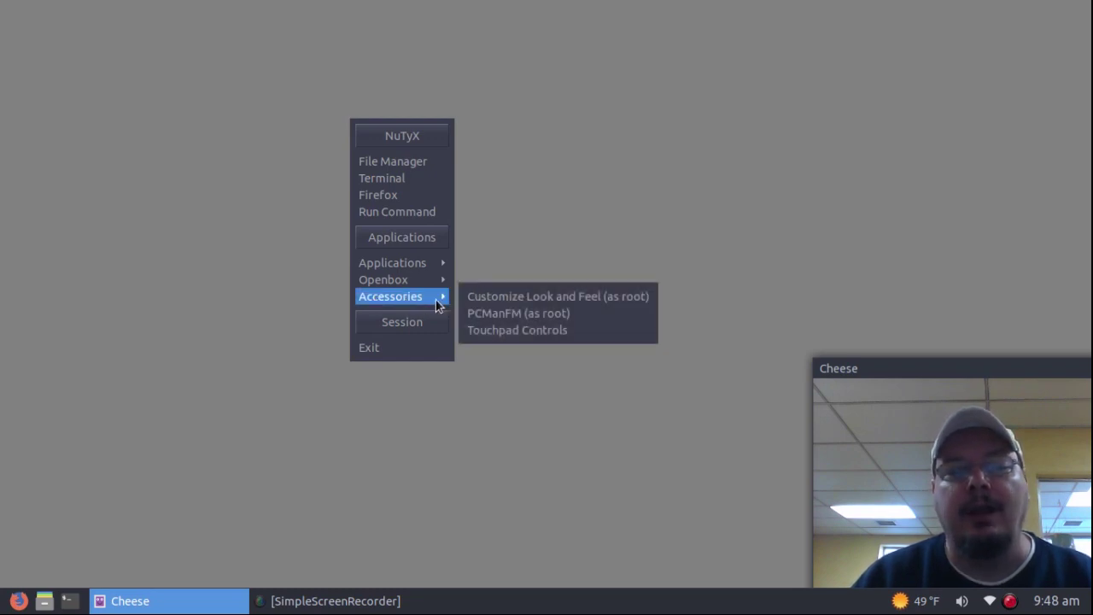
pyautogui.click(547, 300)
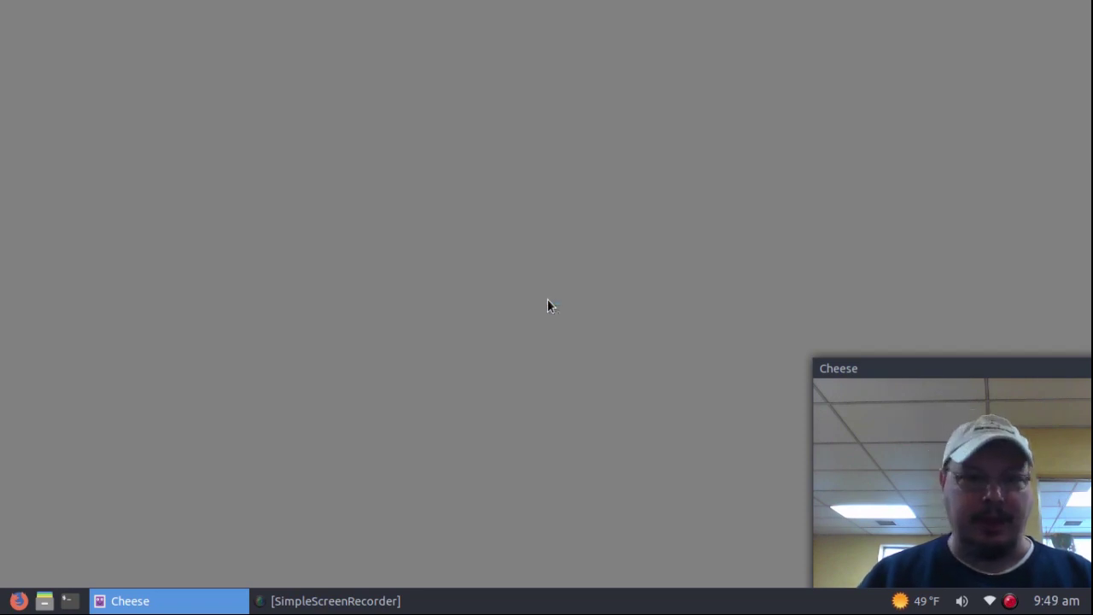
pyautogui.write('••')
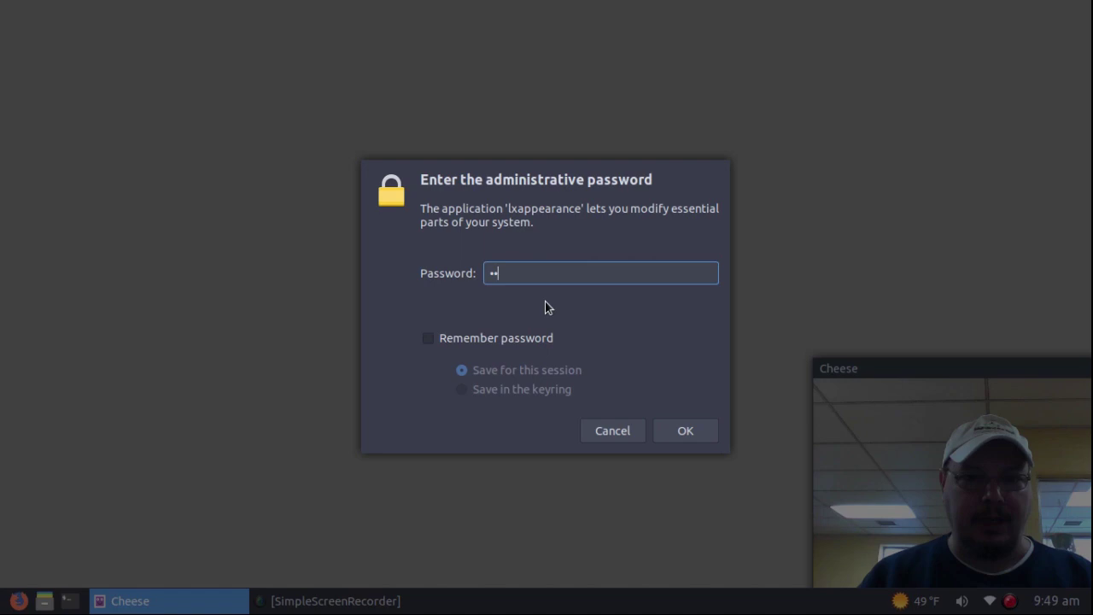
pyautogui.press('BackSpace')
pyautogui.press('BackSpace')
pyautogui.write('****')
pyautogui.press('Return')
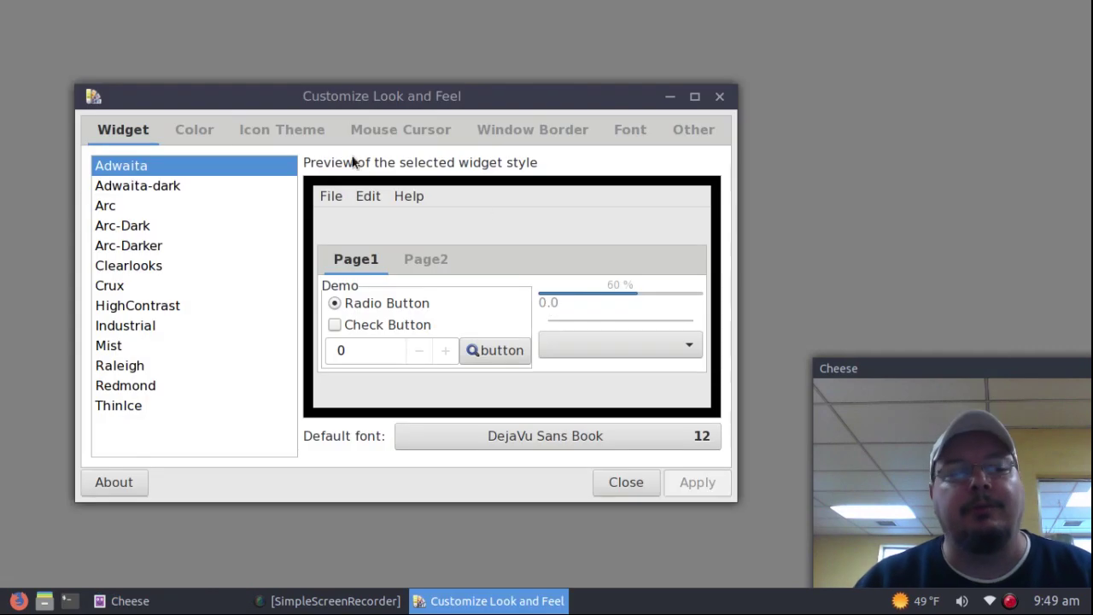
# Step: Set the root widget style to Arc with Ubuntu Regular 11 as the default font, and apply the changes
pyautogui.click(131, 204)
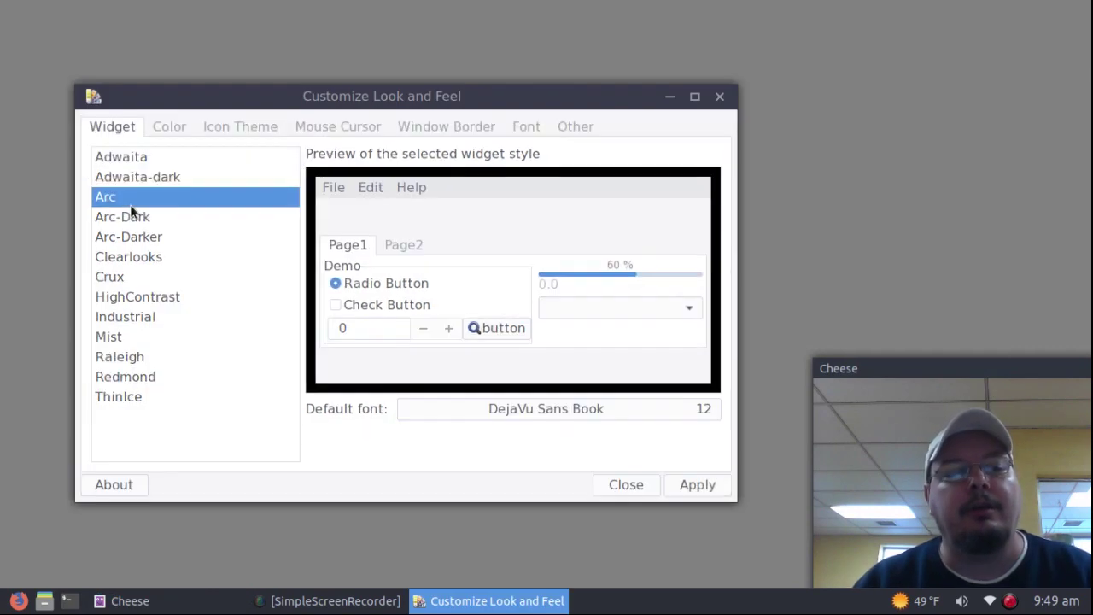
pyautogui.click(607, 409)
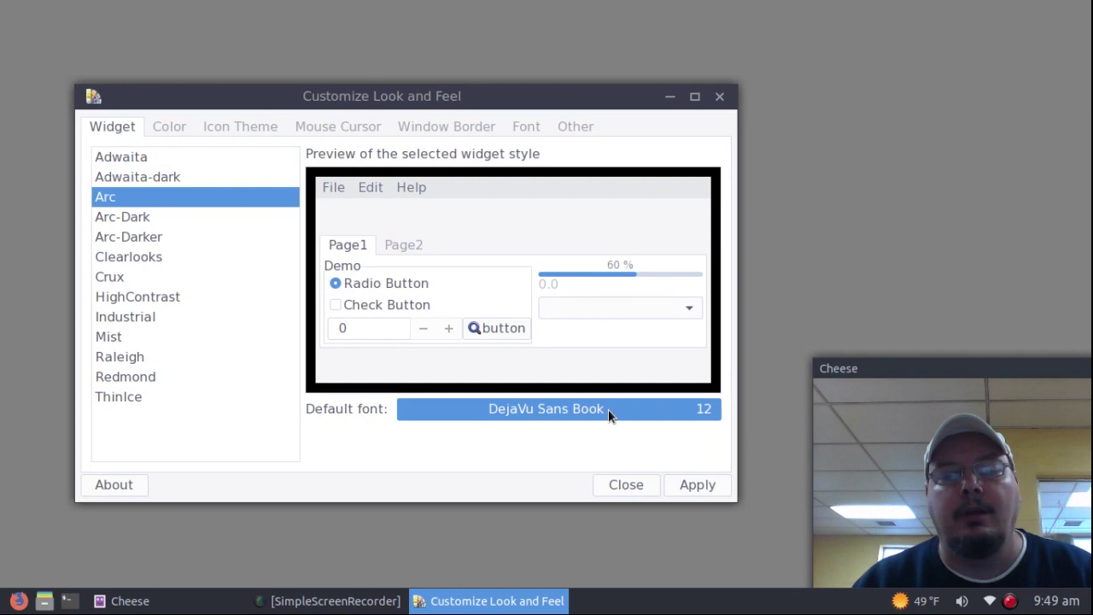
pyautogui.scroll(-6, 393, 362)
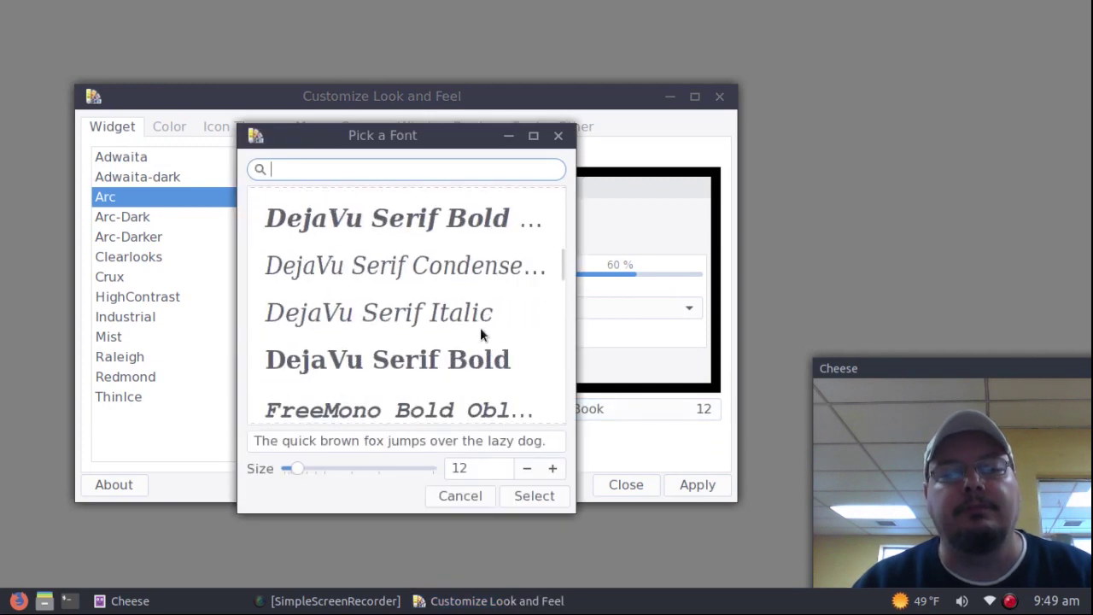
pyautogui.moveTo(559, 266); pyautogui.dragTo(561, 390)
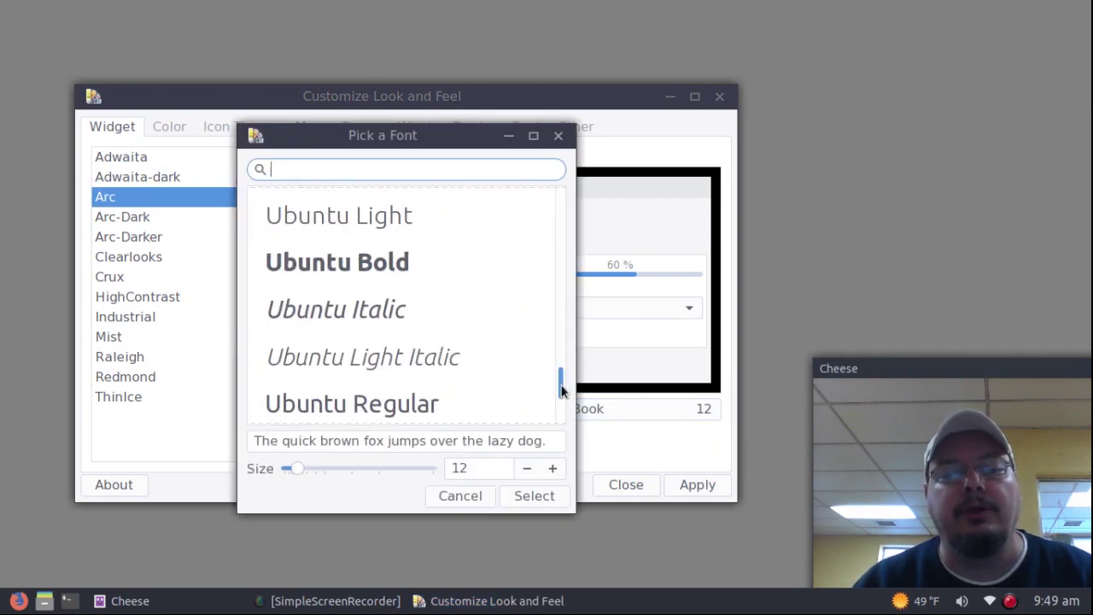
pyautogui.scroll(-2, 424, 335)
pyautogui.click(422, 334)
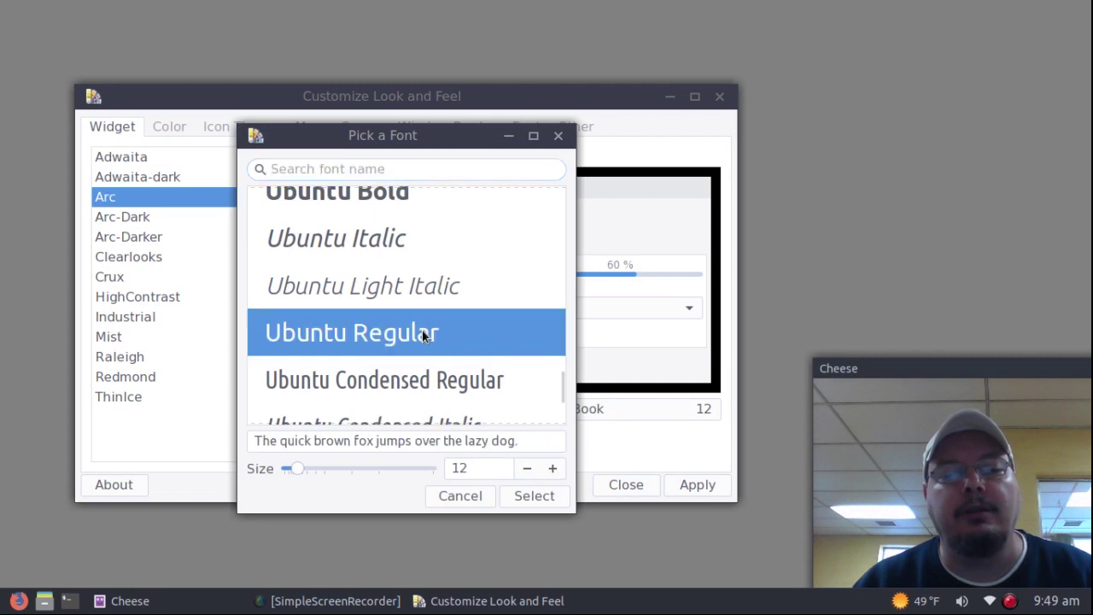
pyautogui.click(528, 469)
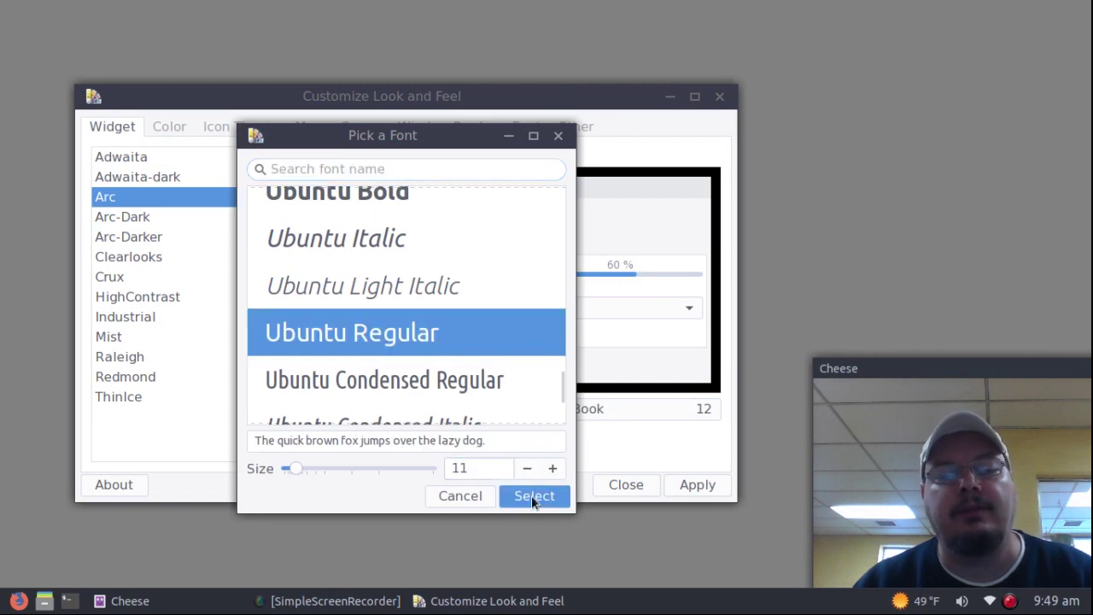
pyautogui.click(531, 495)
pyautogui.click(679, 482)
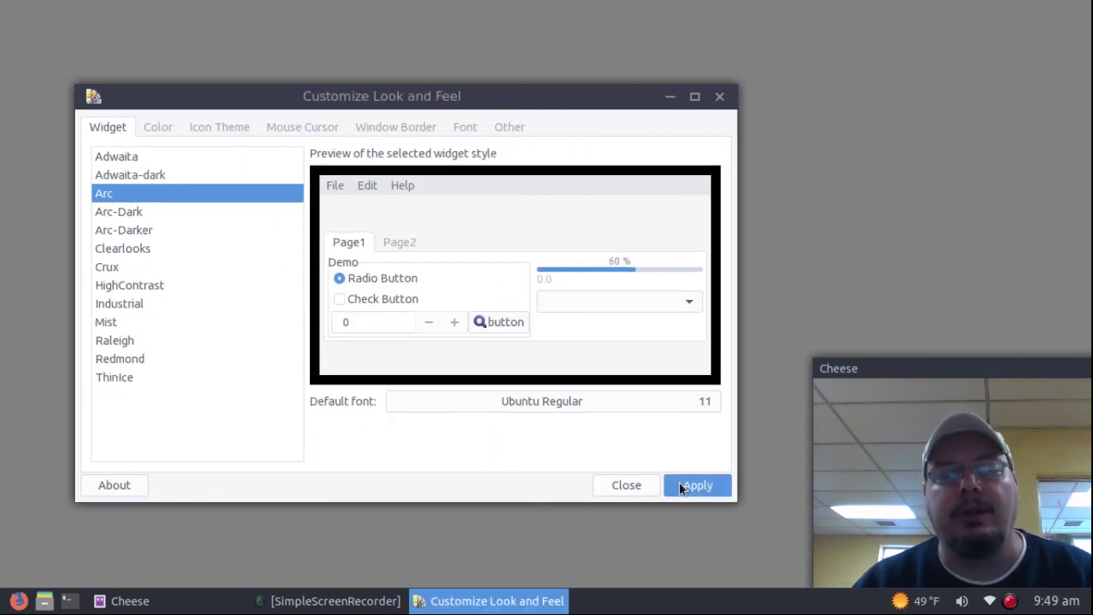
# Step: Apply the Papirus-Dark icon theme for root applications and close the appearance settings
pyautogui.click(211, 127)
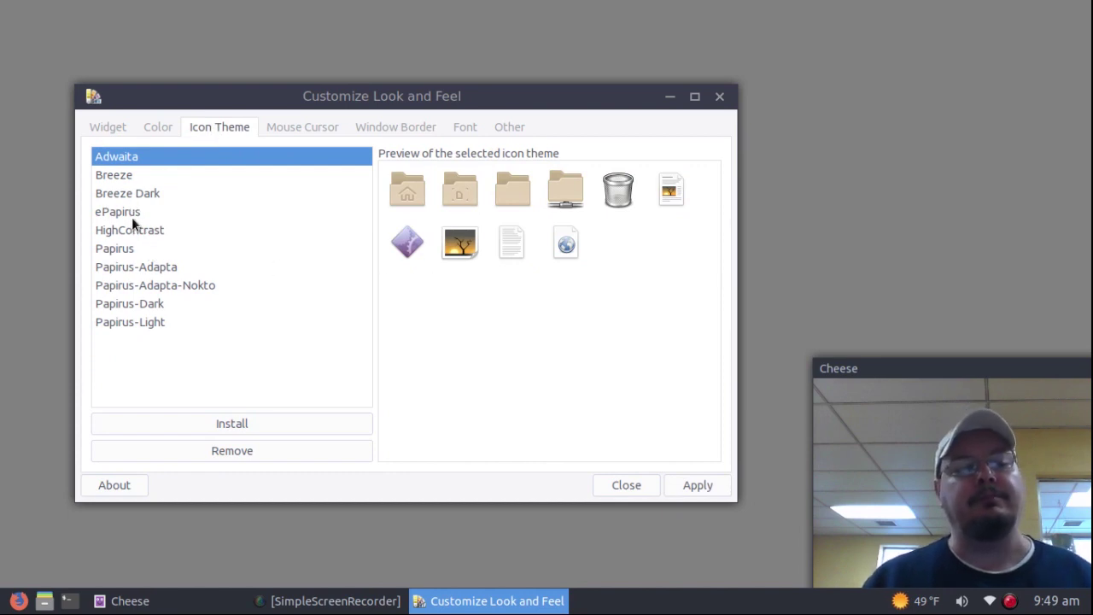
pyautogui.click(147, 305)
pyautogui.click(705, 491)
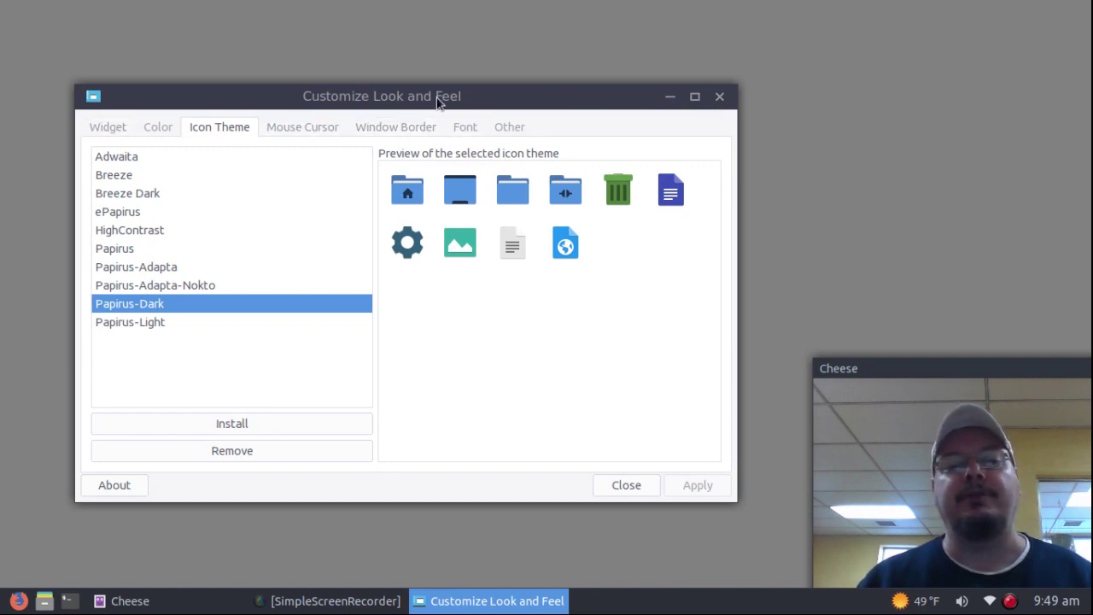
pyautogui.click(621, 484)
# Step: Open PCManFM as root with the administrative password to check its look, and close the file manager
pyautogui.rightClick(188, 245)
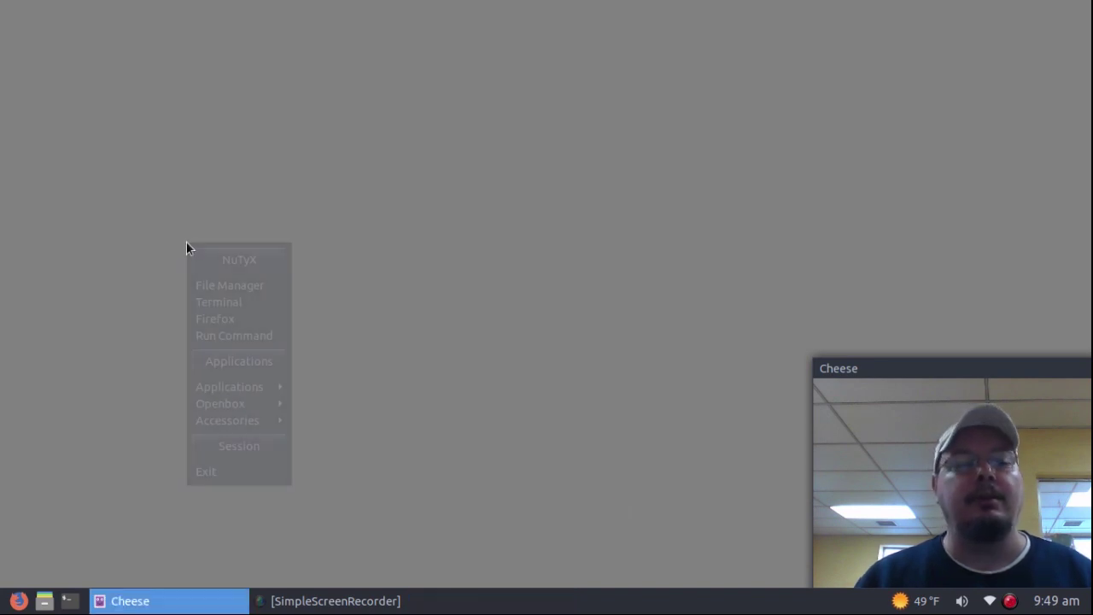
pyautogui.moveTo(215, 431)
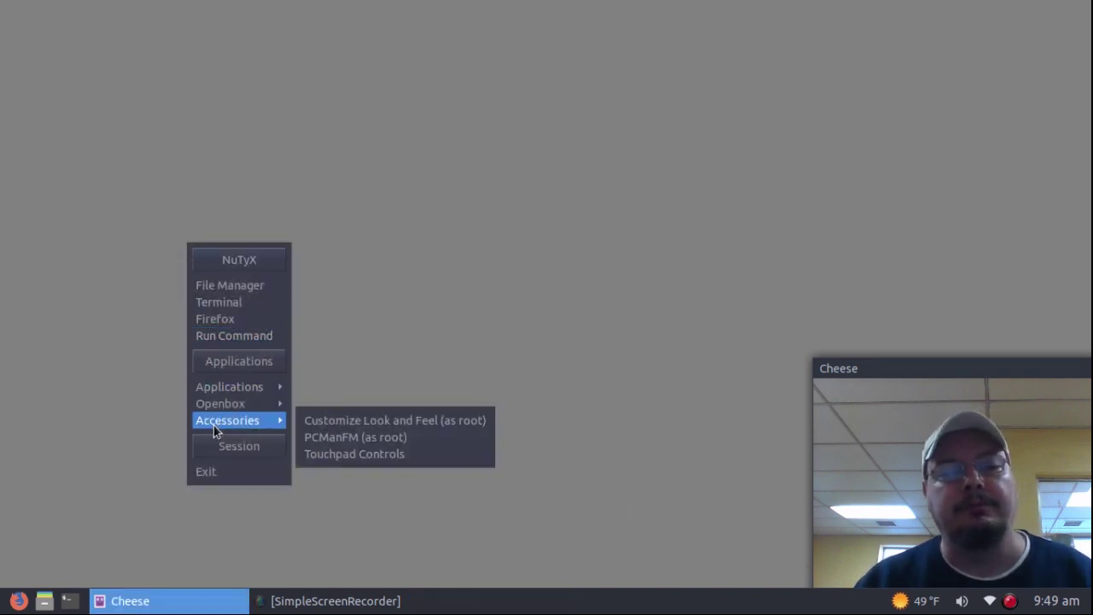
pyautogui.click(327, 440)
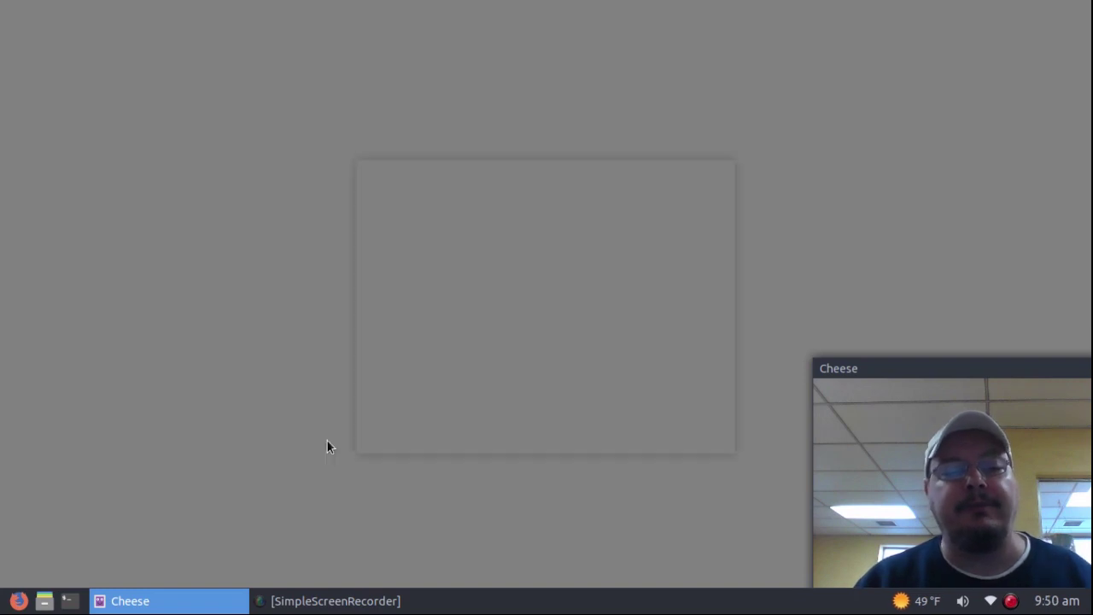
pyautogui.write('••••••')
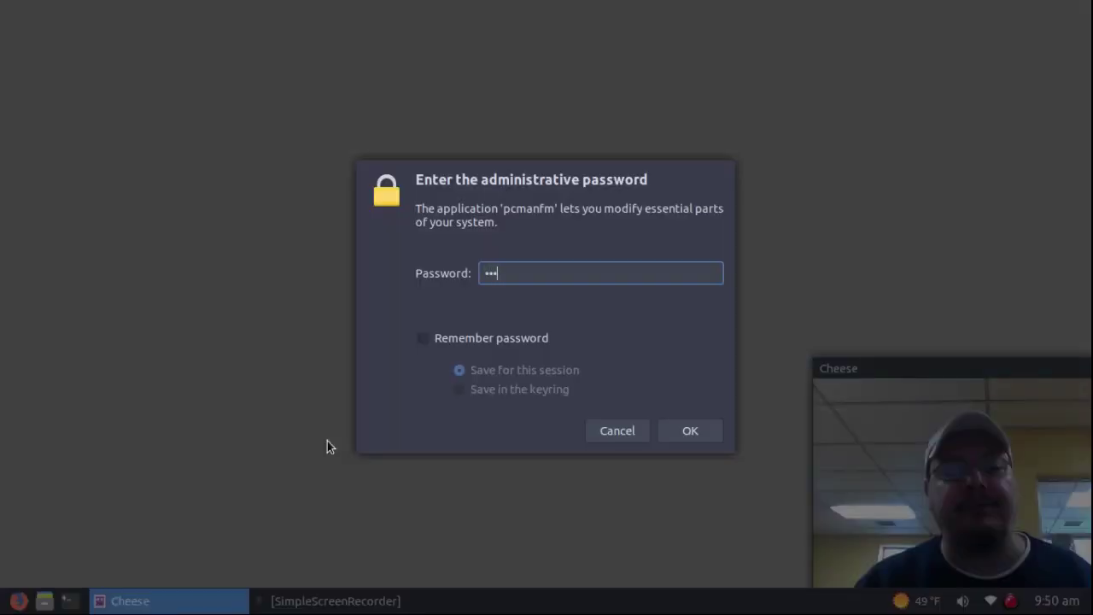
pyautogui.press('Return')
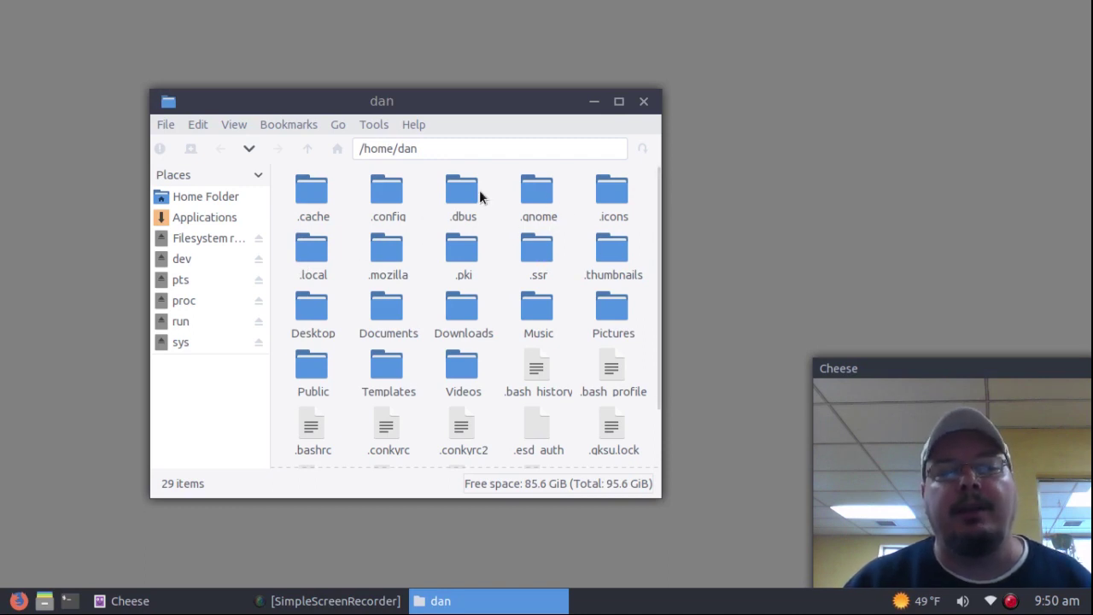
pyautogui.click(644, 104)
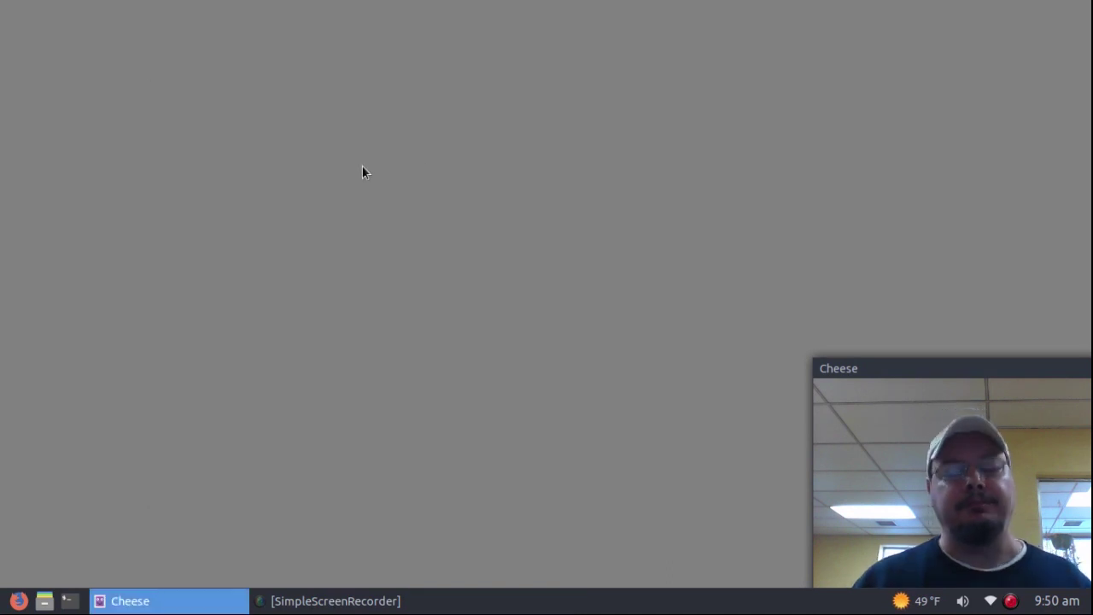
# Step: Browse the desktop menu's application categories, including Office, Graphics, Internet, Multimedia and Utilities, to examine the programs listed in each
pyautogui.rightClick(292, 196)
pyautogui.moveTo(340, 376)
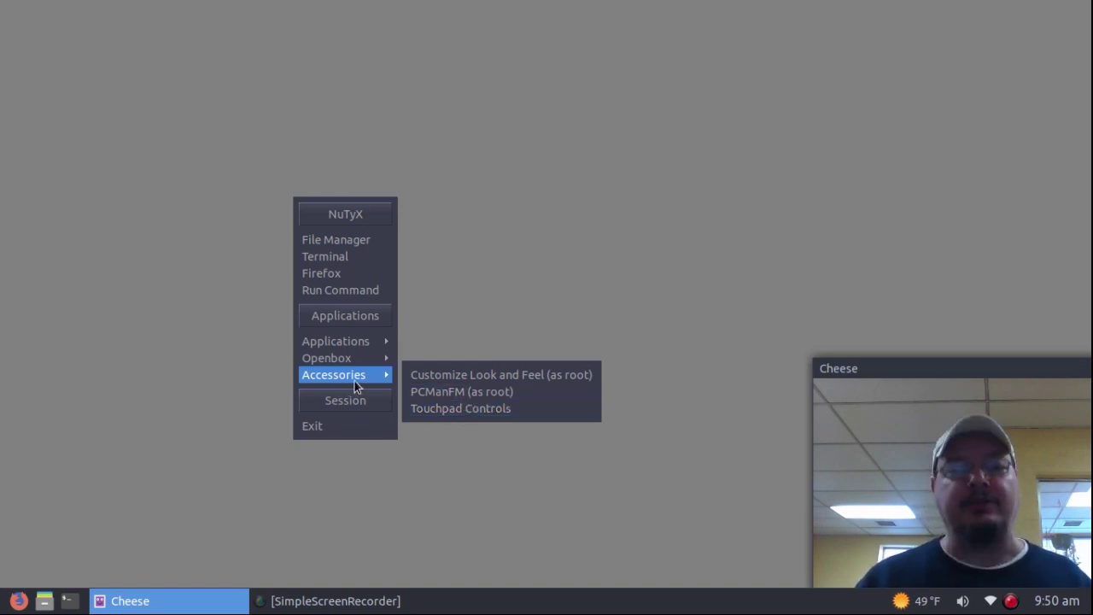
pyautogui.moveTo(334, 348)
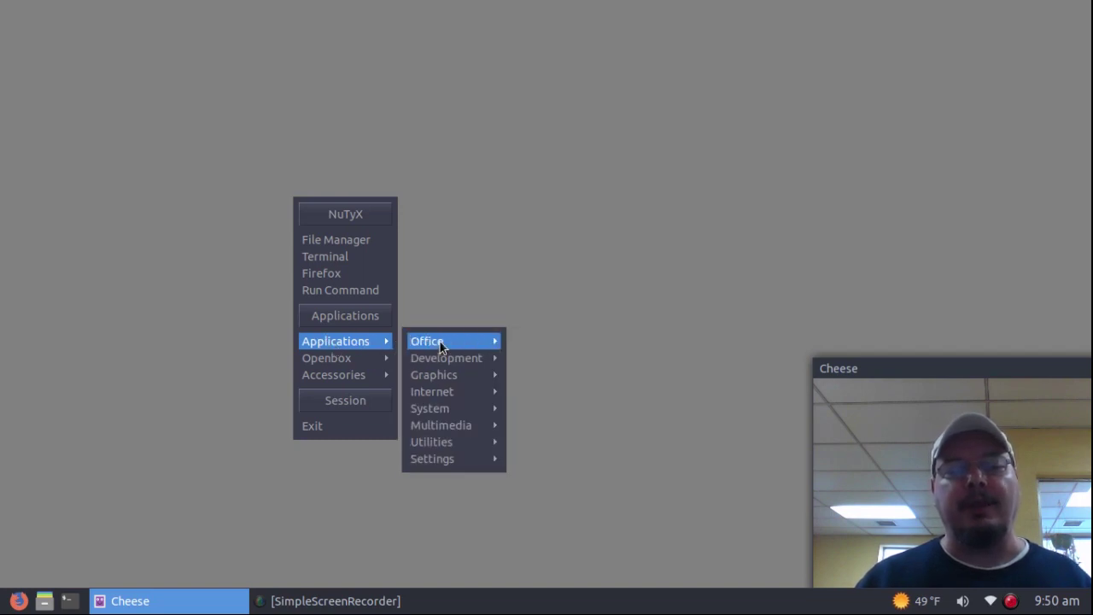
pyautogui.moveTo(458, 343)
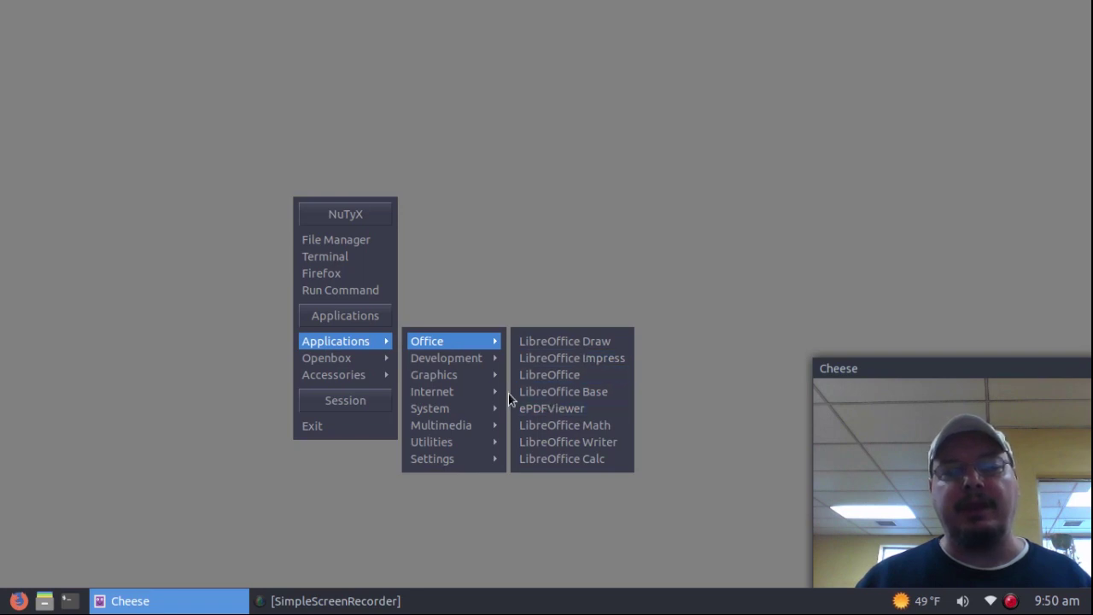
pyautogui.moveTo(455, 366)
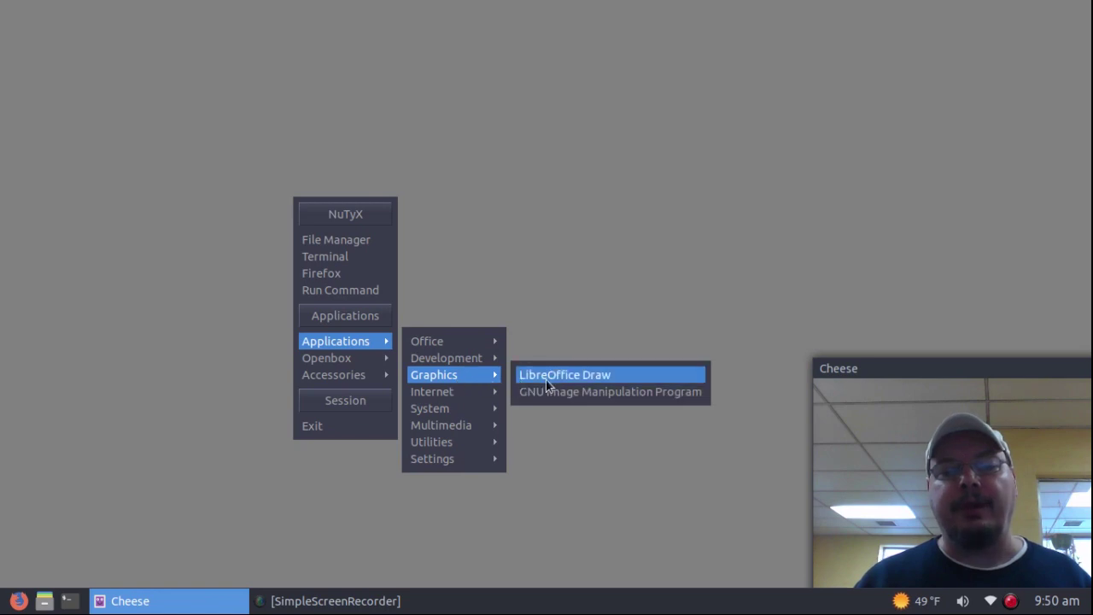
pyautogui.moveTo(487, 398)
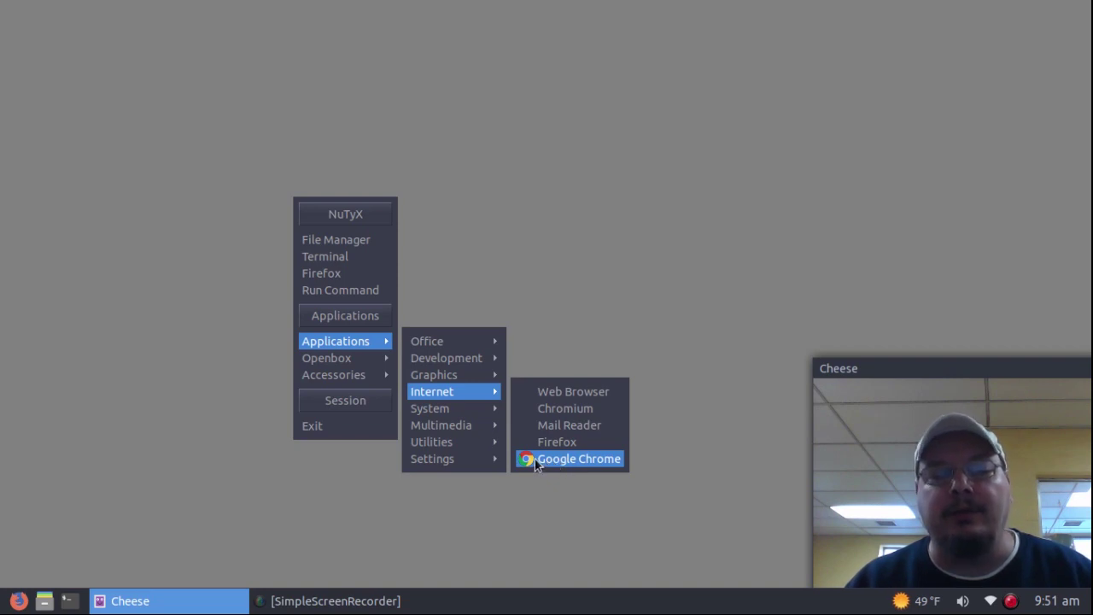
pyautogui.moveTo(451, 410)
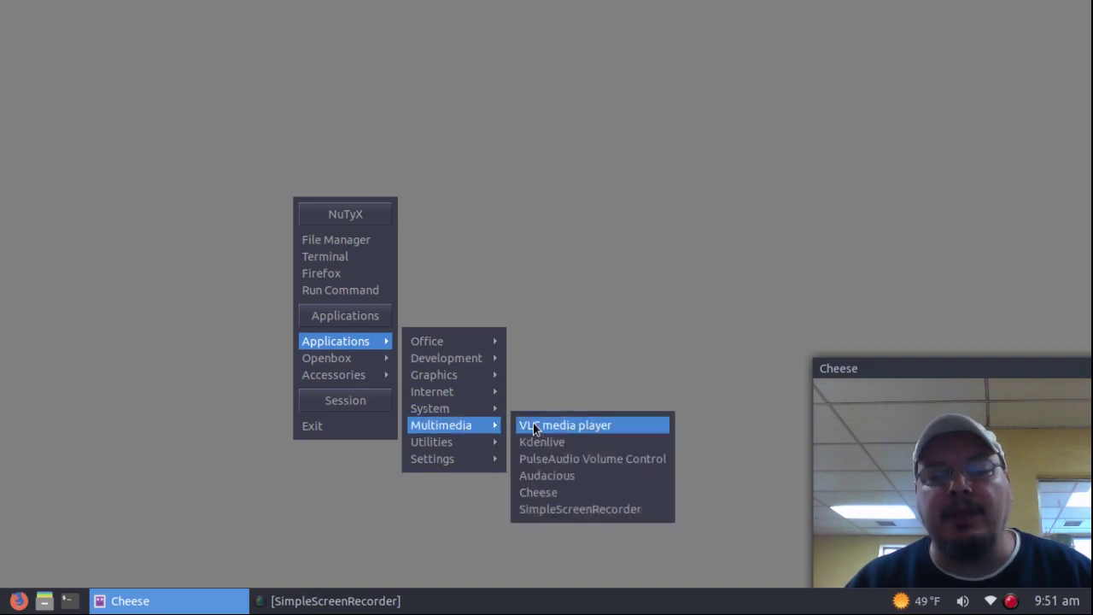
pyautogui.moveTo(476, 450)
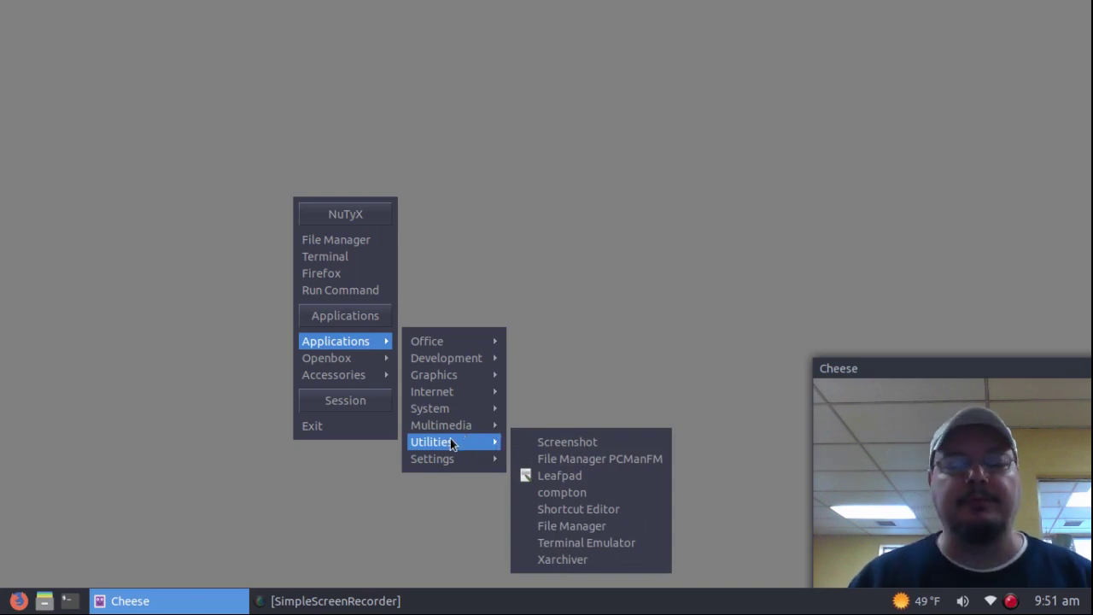
# Step: Launch Firefox from the desktop menu and search the web for "obamenu"
pyautogui.click(338, 273)
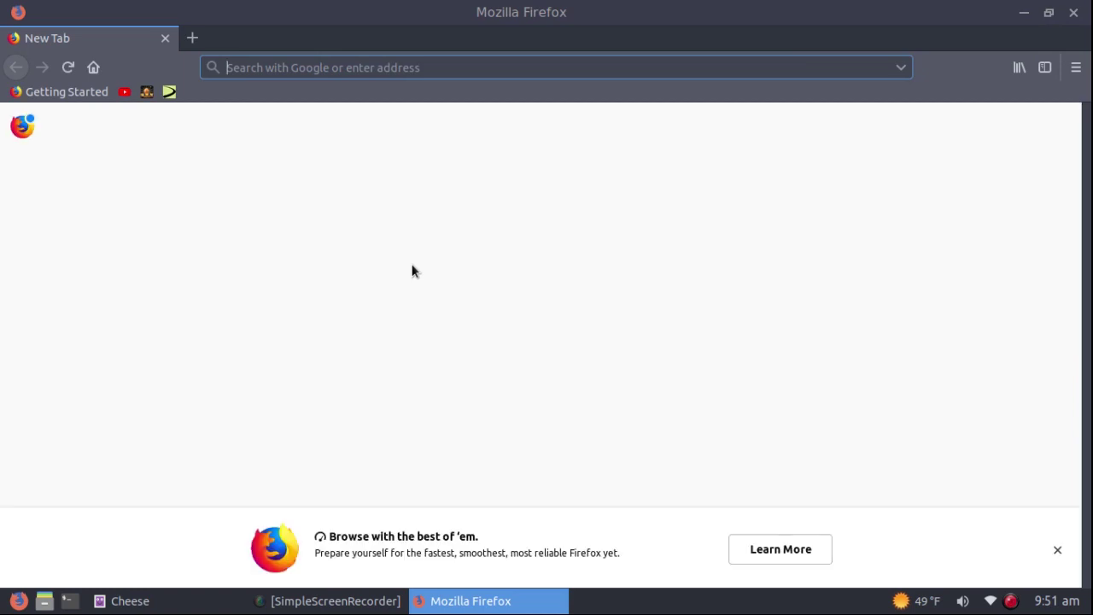
pyautogui.write('obamenu')
pyautogui.press('Return')
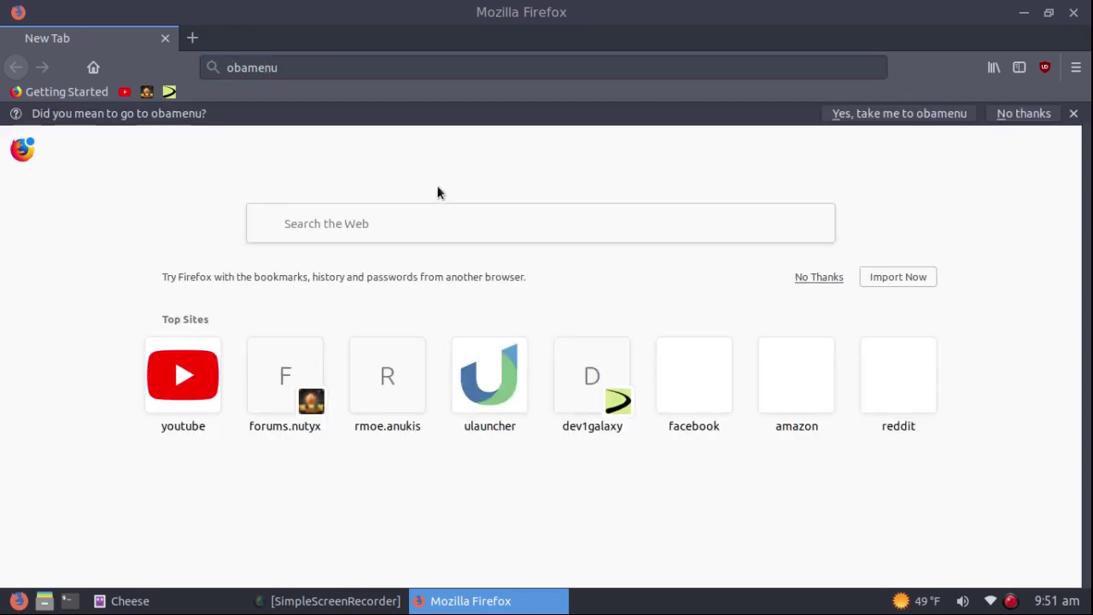
pyautogui.click(300, 66)
pyautogui.press('Return')
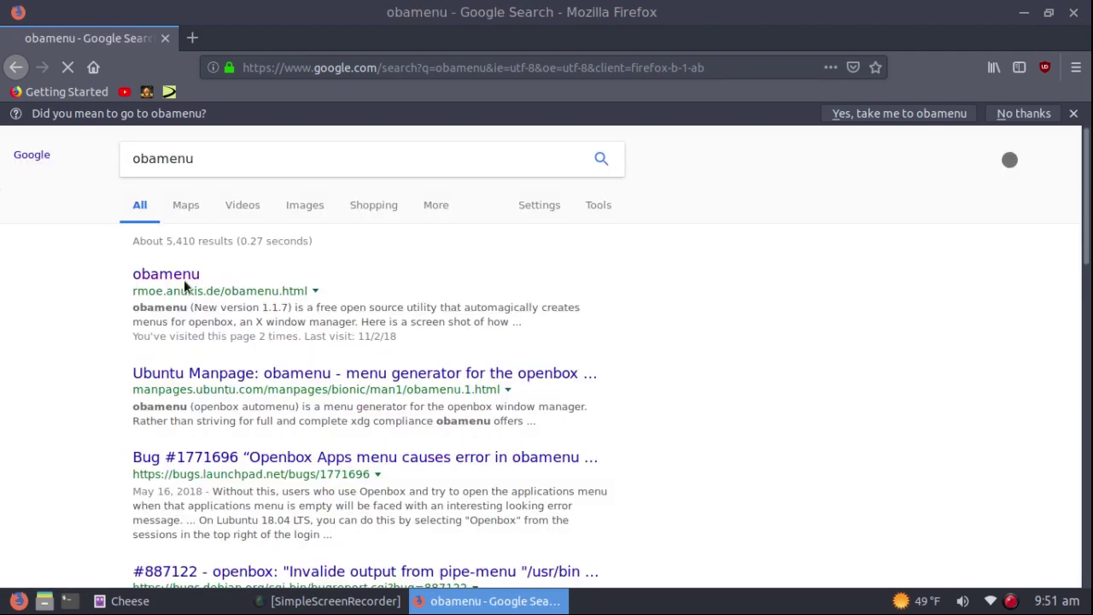
# Step: Open the obamenu page at rmoe.anukis.de from the search results and read its description through to the download link
pyautogui.click(174, 277)
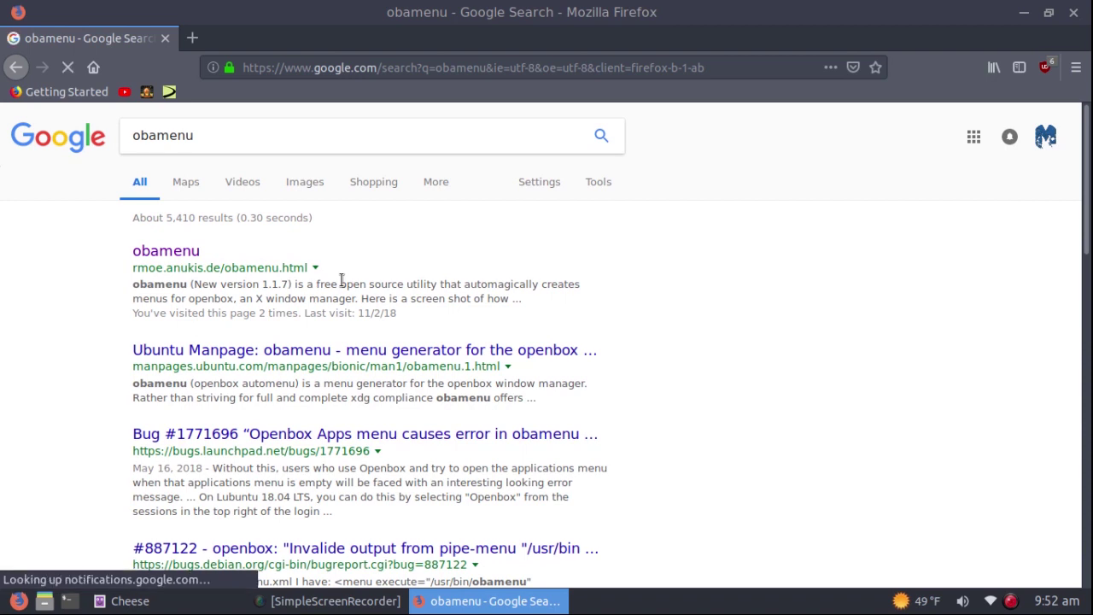
pyautogui.click(174, 258)
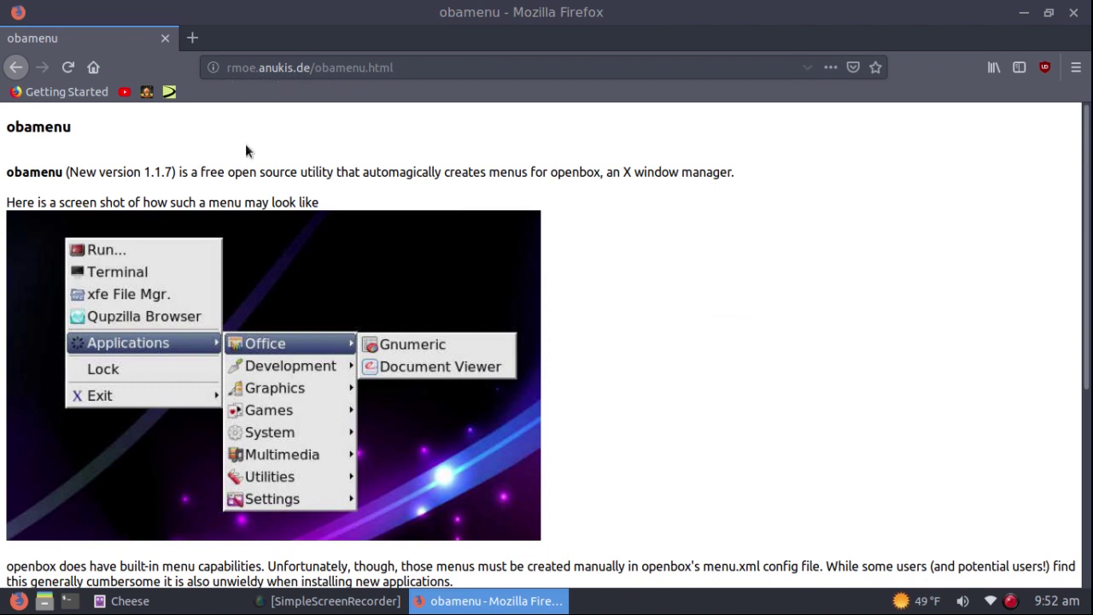
pyautogui.scroll(-5, 544, 277)
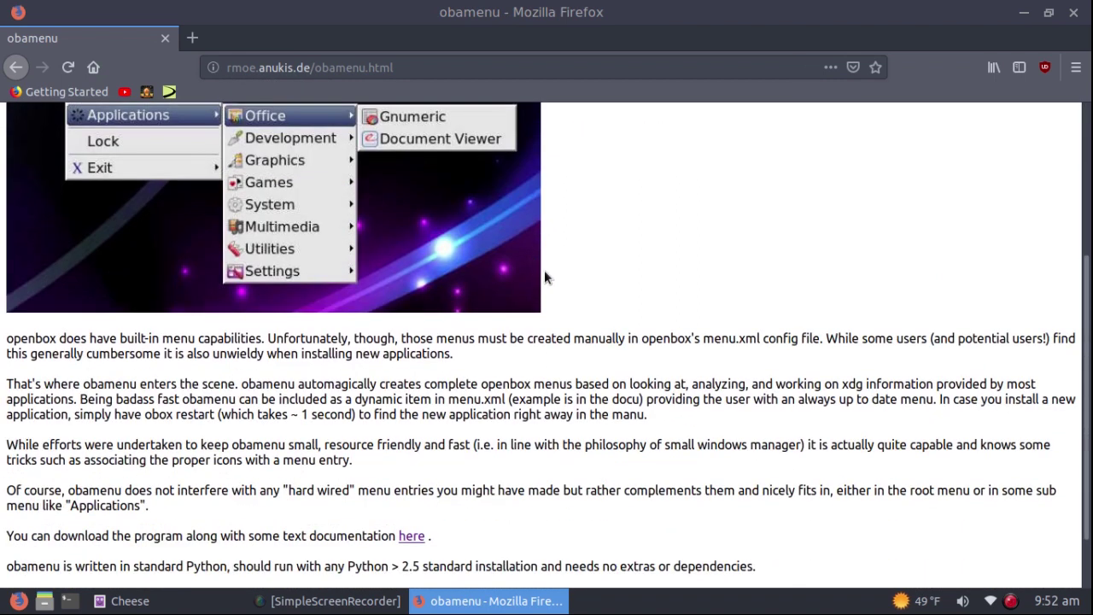
pyautogui.scroll(-2, 555, 268)
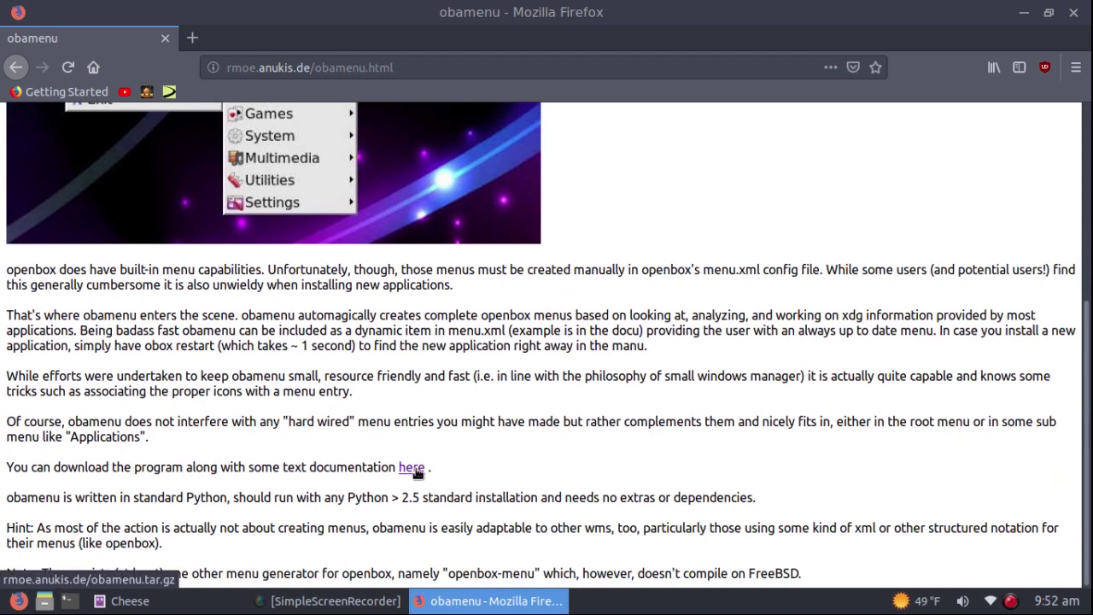
# Step: Open the obamenu.tar.gz download link in a new tab, cancel the download and close that tab
pyautogui.click(414, 469)
pyautogui.rightClick(414, 471)
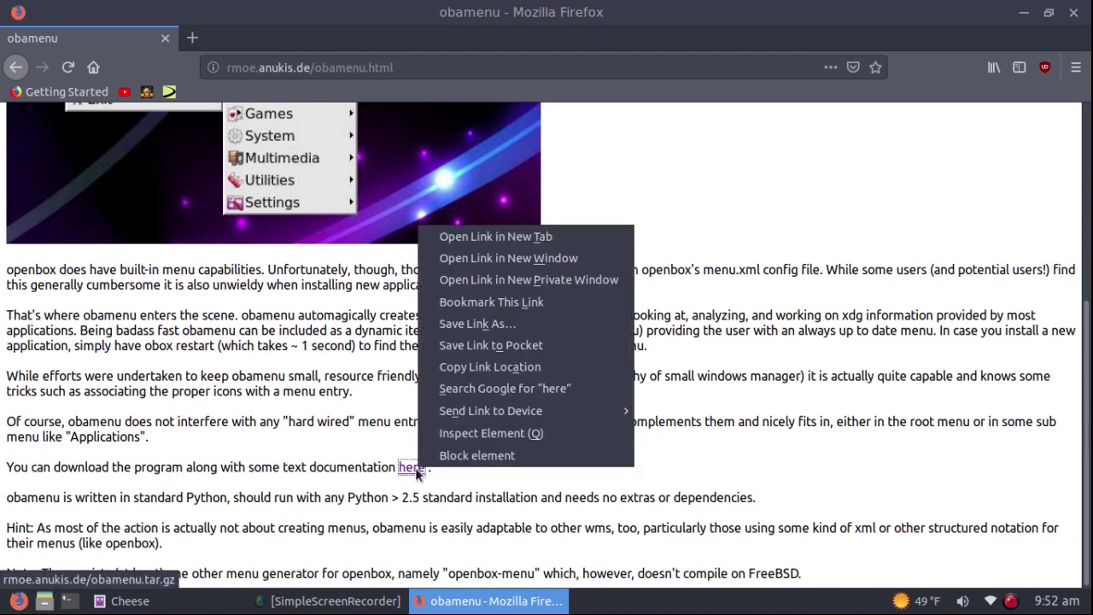
pyautogui.click(499, 238)
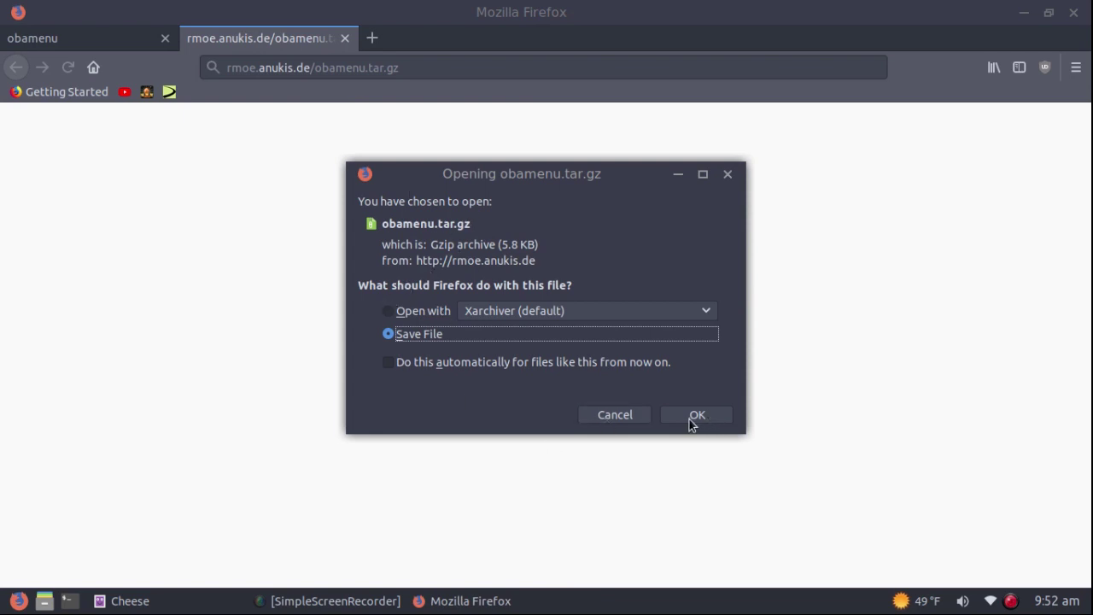
pyautogui.click(598, 416)
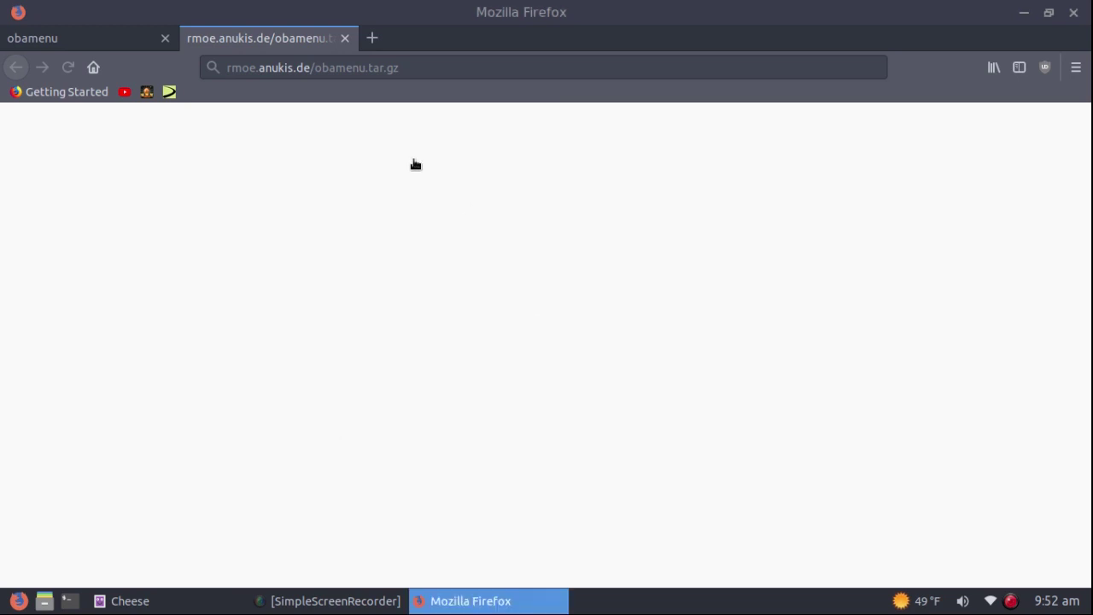
pyautogui.click(346, 39)
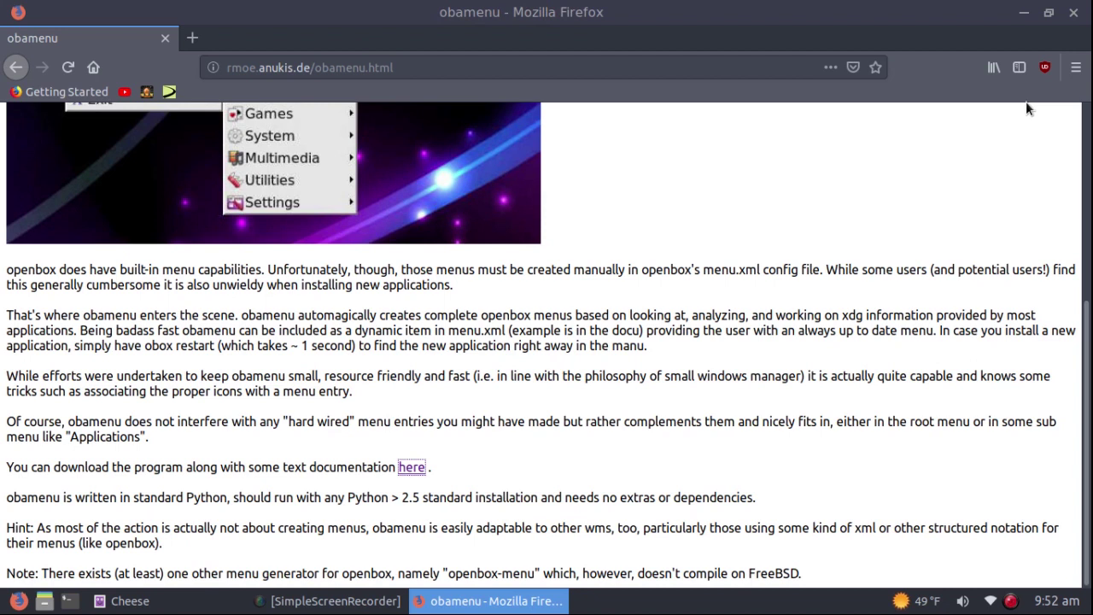
# Step: Close Firefox, open the Downloads folder in the file manager and select the obamenu Python script
pyautogui.click(1076, 14)
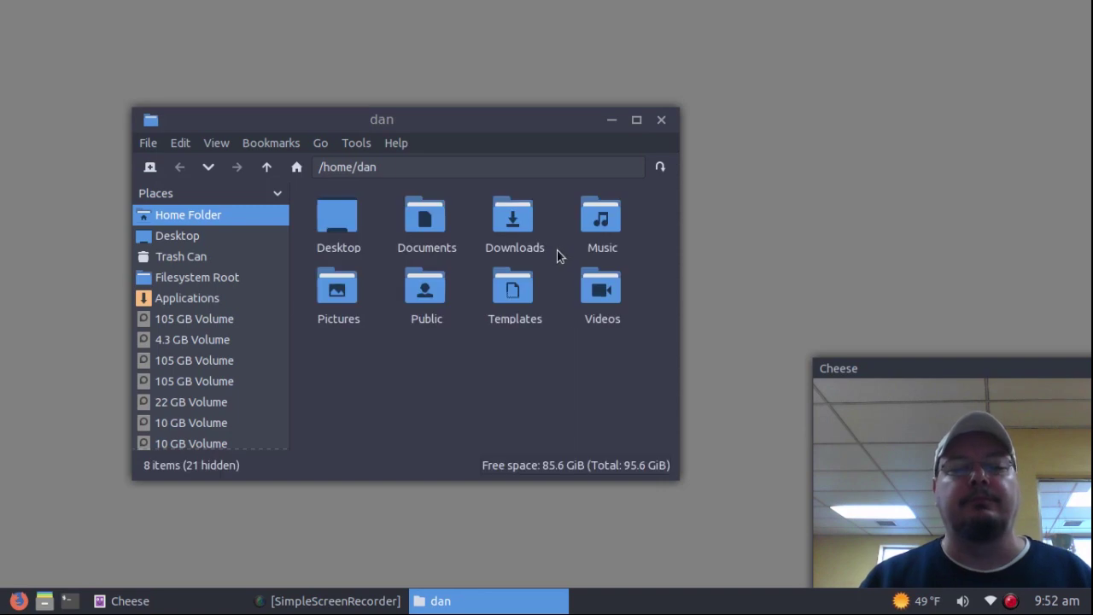
pyautogui.doubleClick(516, 219)
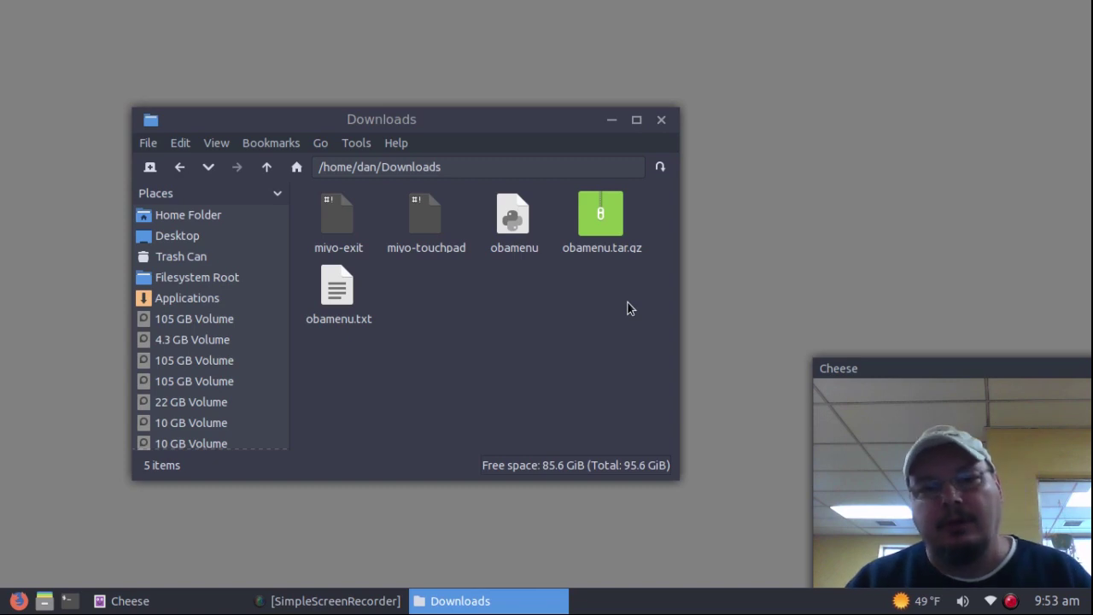
pyautogui.click(509, 221)
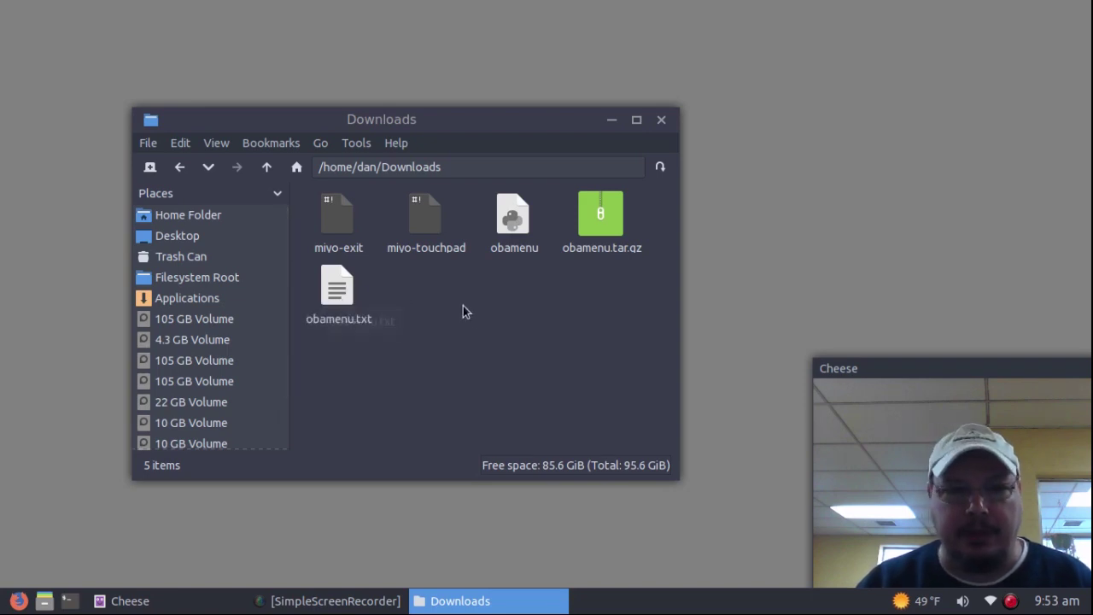
pyautogui.rightClick(521, 227)
pyautogui.click(483, 356)
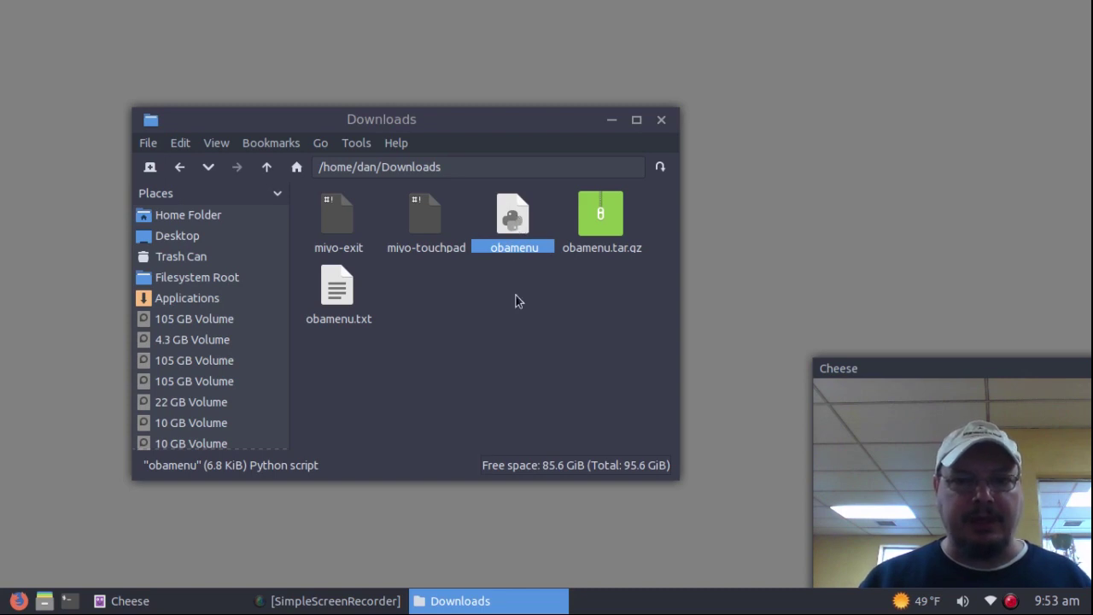
# Step: Open the Openbox menu editor, inspect the Applications pipe menu's command under Openbox 3, and close the editor
pyautogui.rightClick(741, 63)
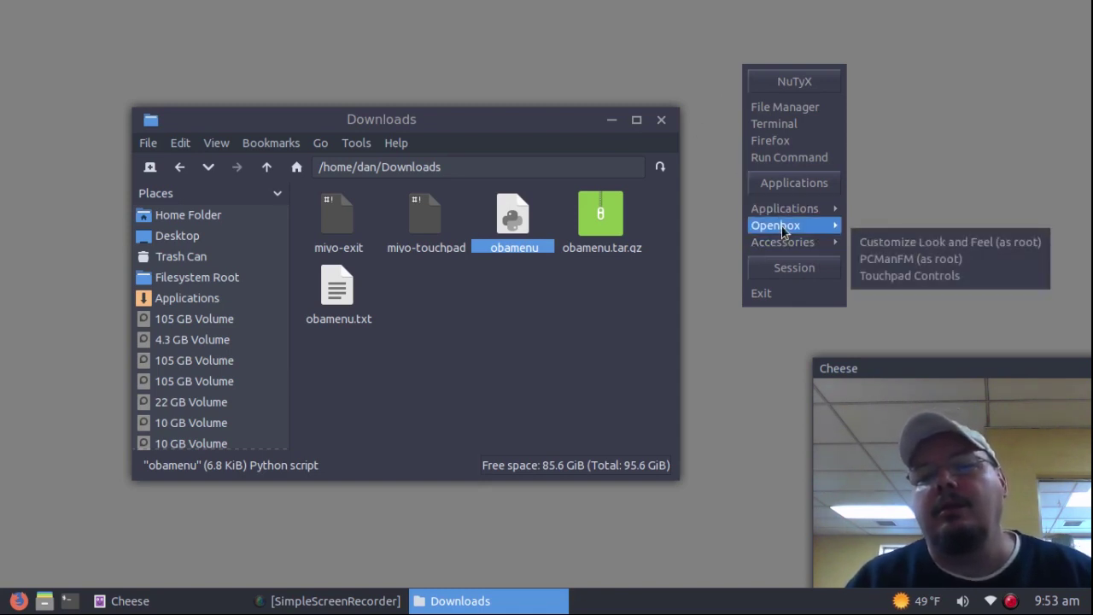
pyautogui.moveTo(779, 225)
pyautogui.click(898, 257)
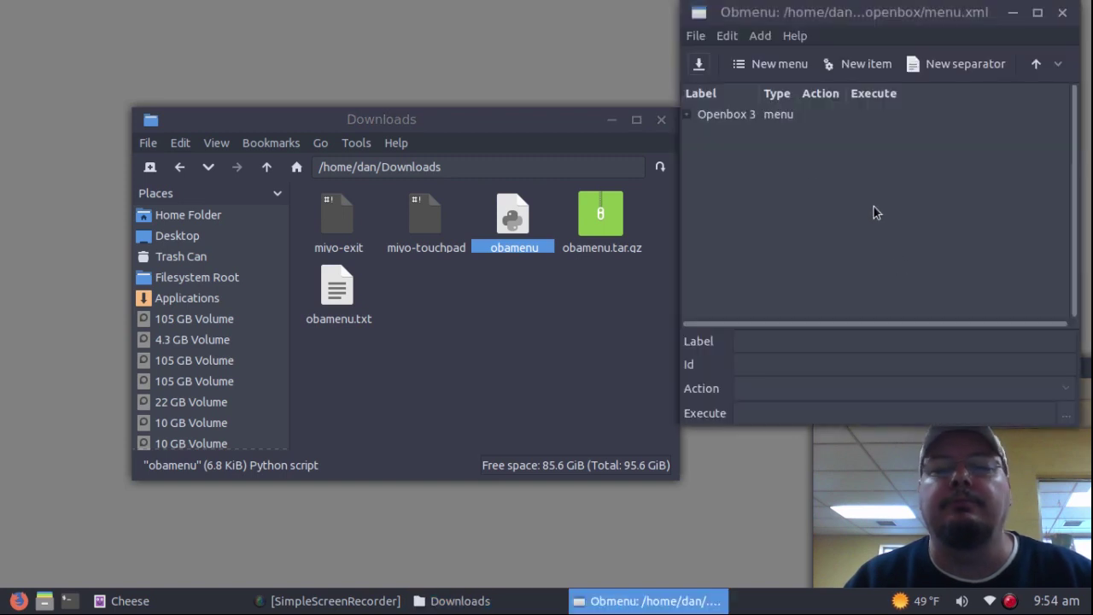
pyautogui.click(688, 114)
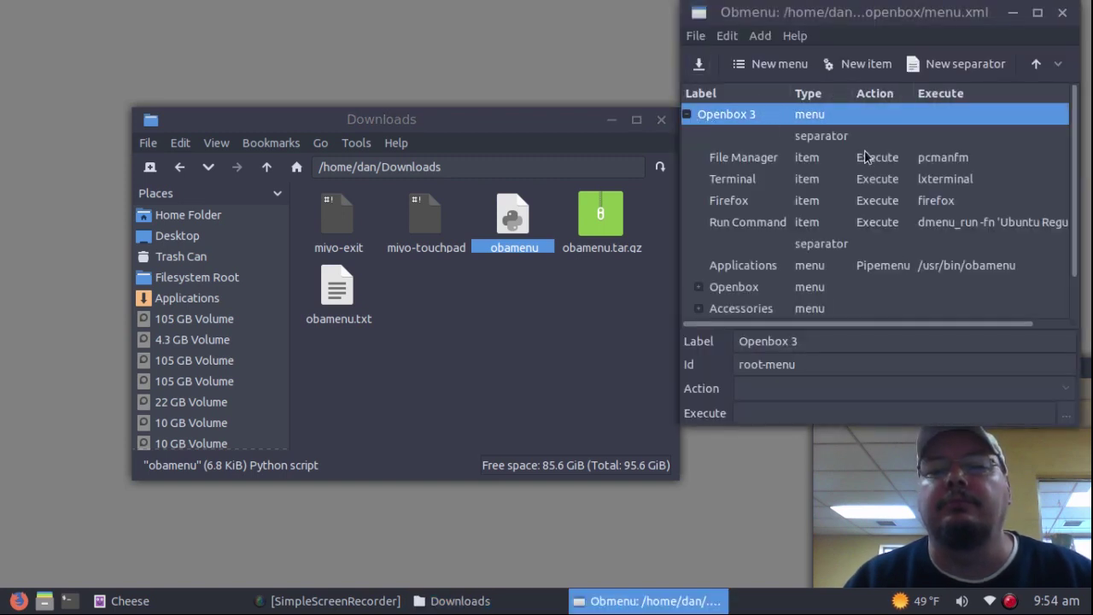
pyautogui.scroll(-1, 889, 167)
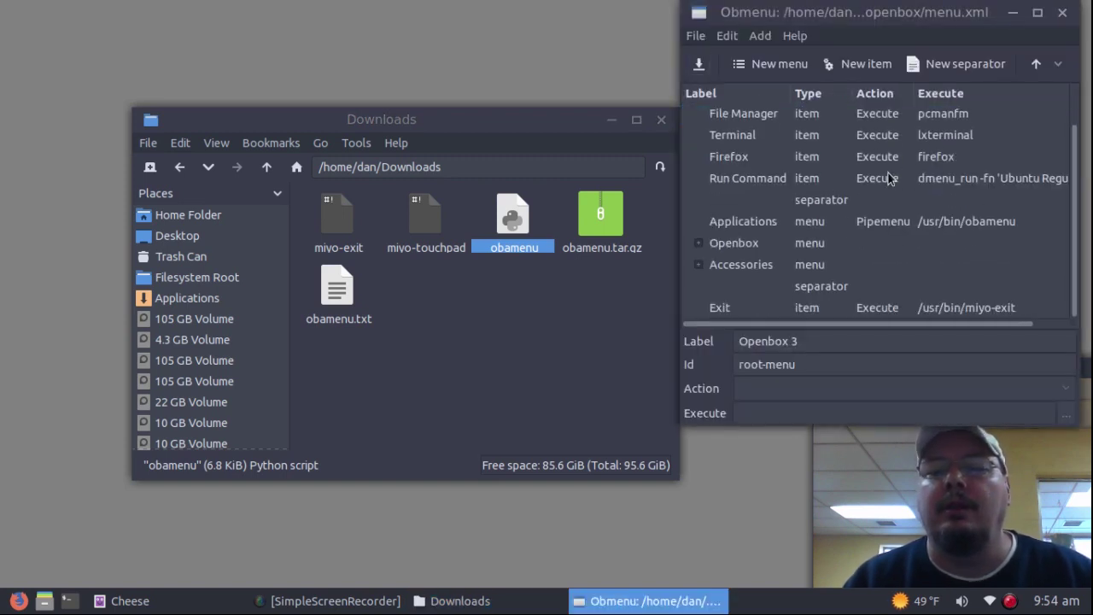
pyautogui.click(883, 226)
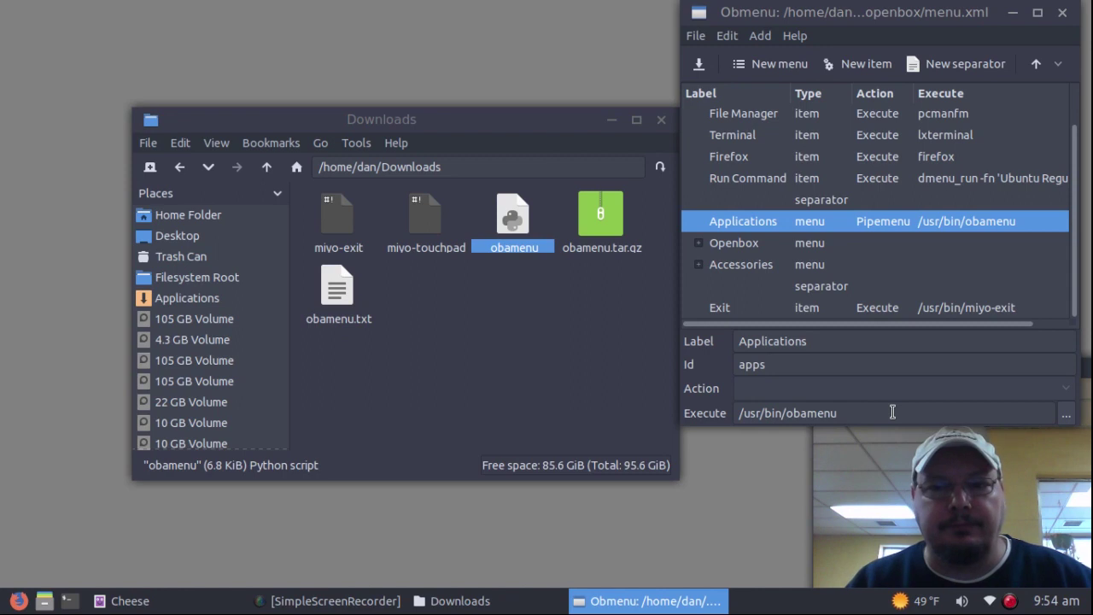
pyautogui.click(1063, 14)
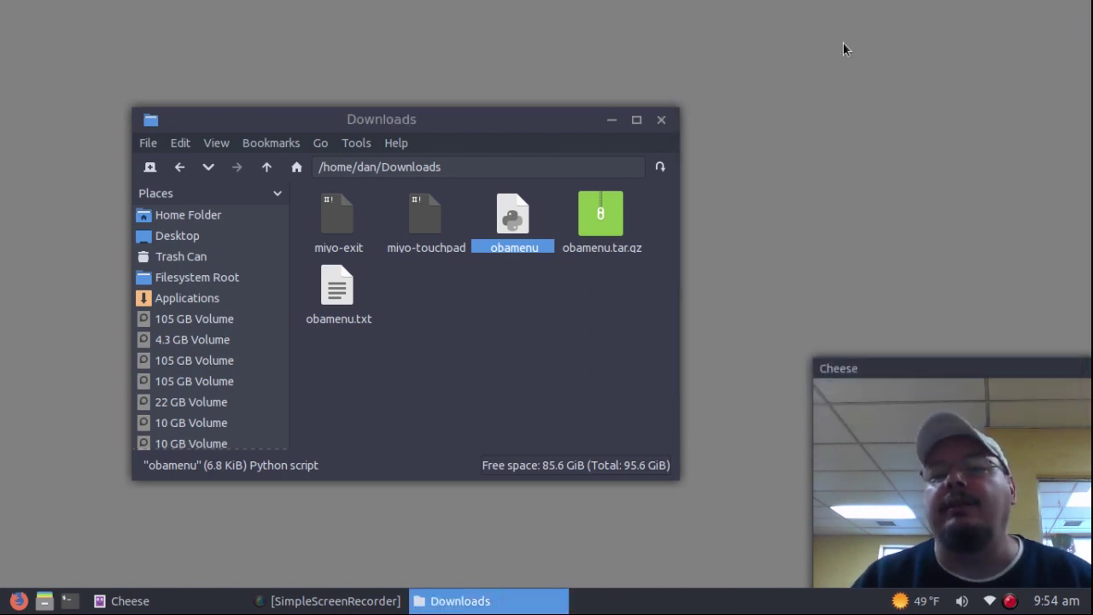
# Step: Open the menu.xml configuration file from the Openbox submenu and examine how the Applications menu entry is defined
pyautogui.rightClick(738, 34)
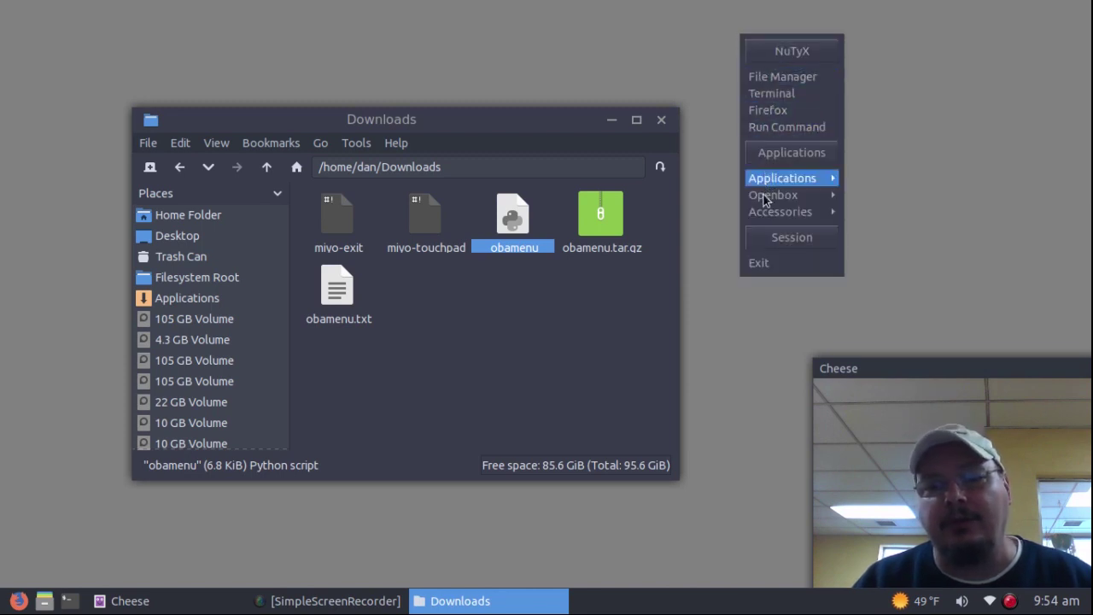
pyautogui.moveTo(766, 214)
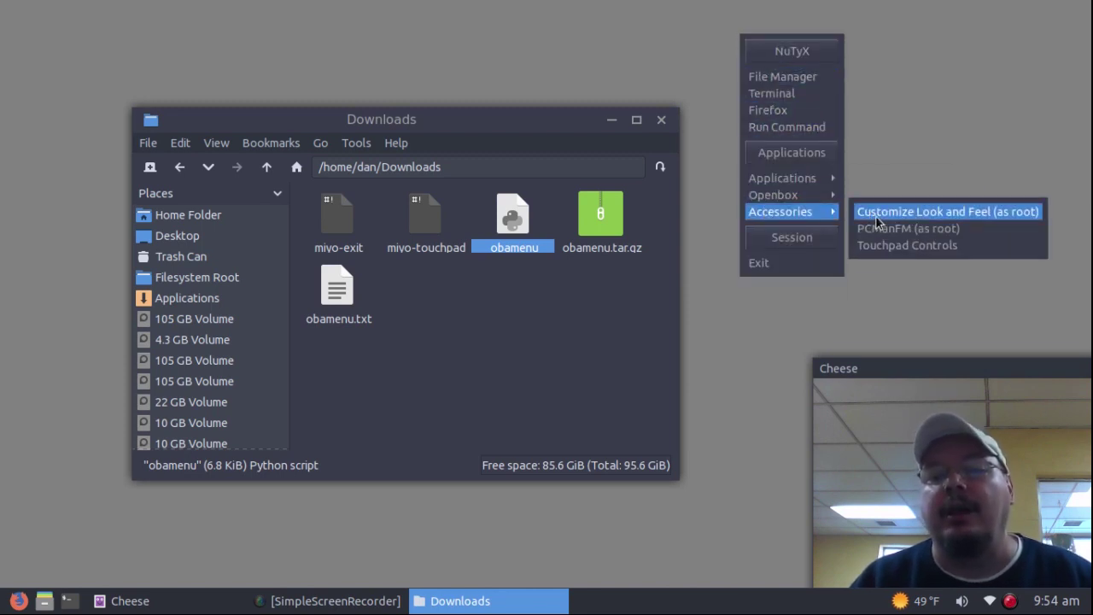
pyautogui.moveTo(830, 197)
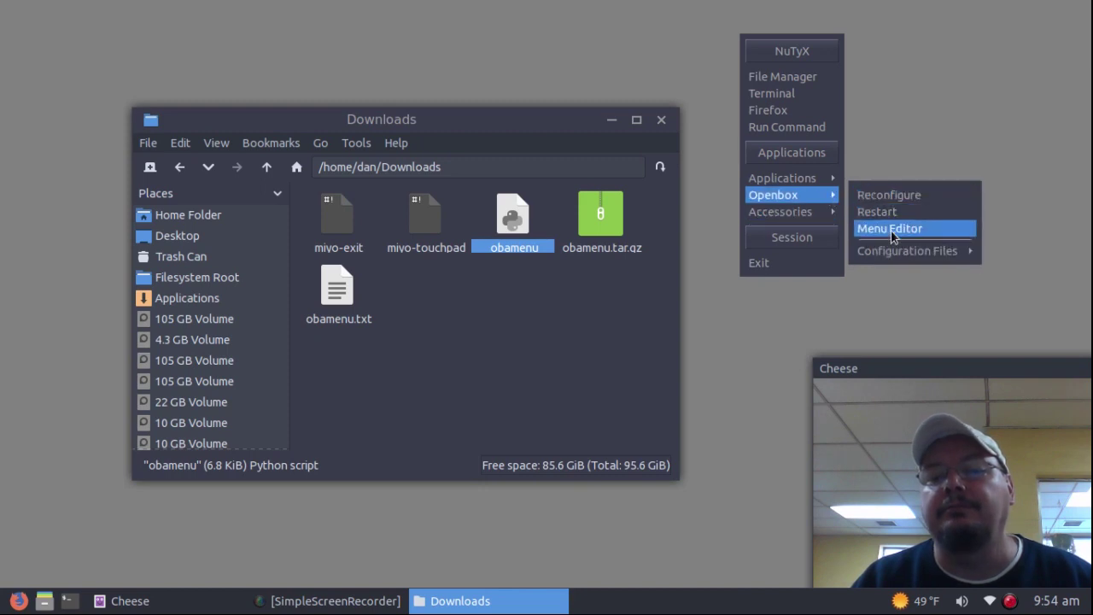
pyautogui.moveTo(896, 252)
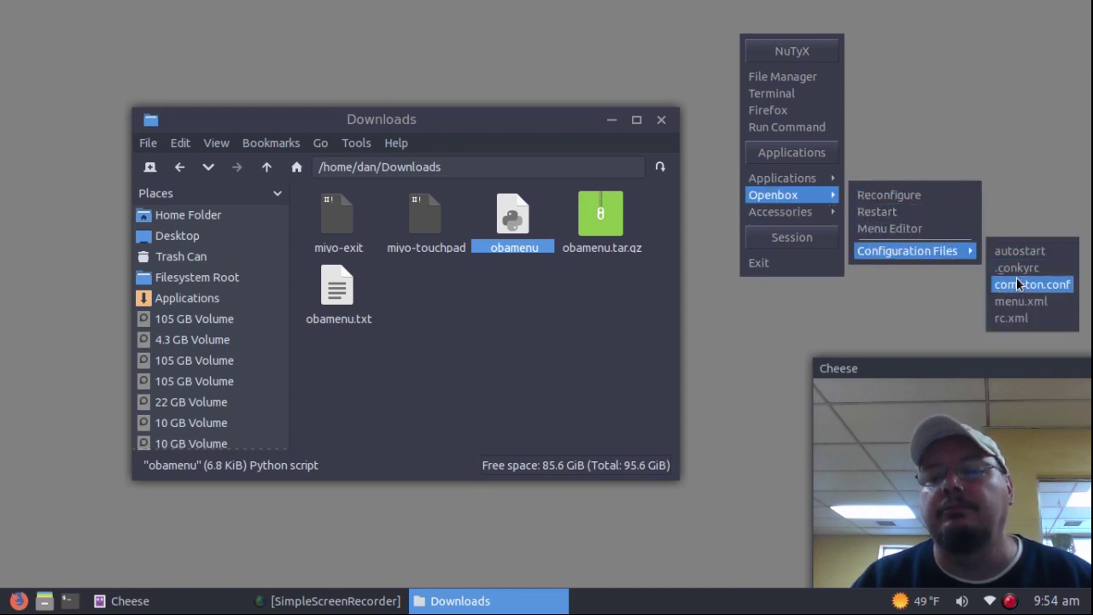
pyautogui.click(1022, 309)
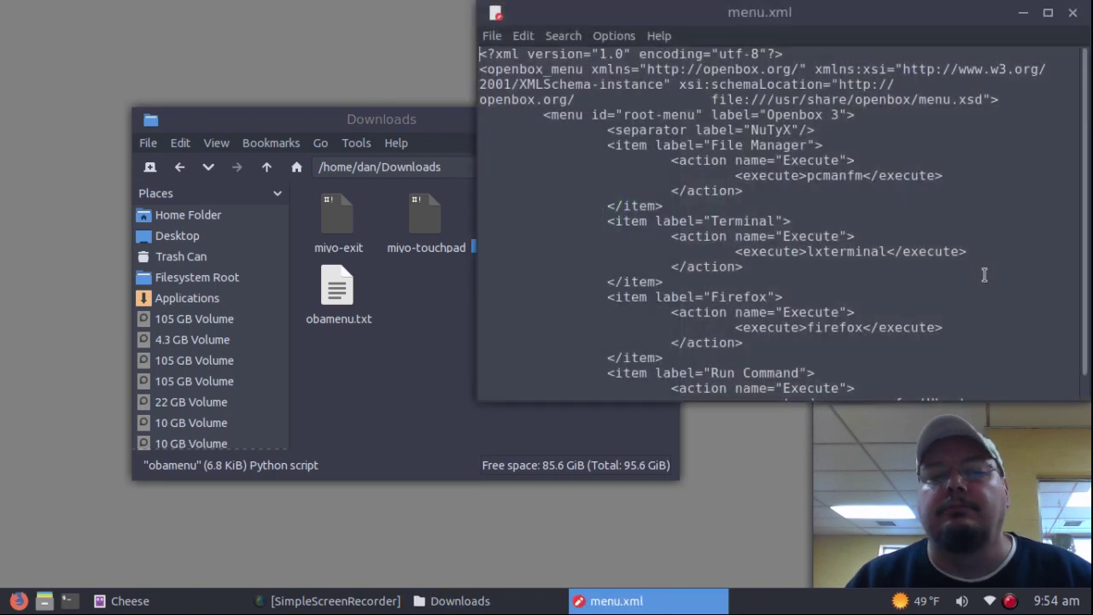
pyautogui.scroll(-4, 875, 219)
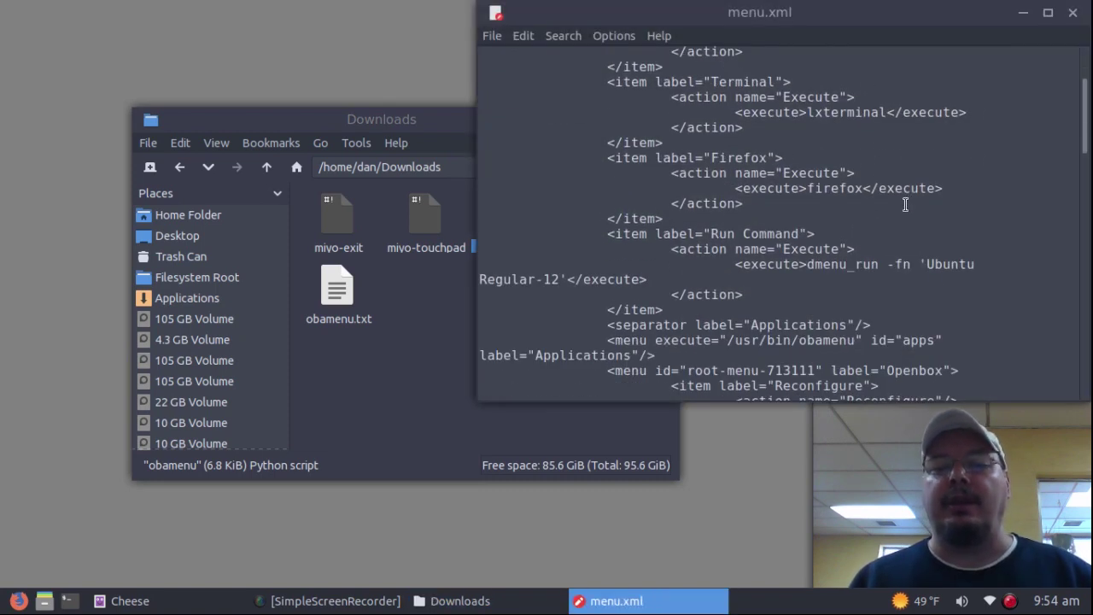
pyautogui.scroll(-1, 907, 220)
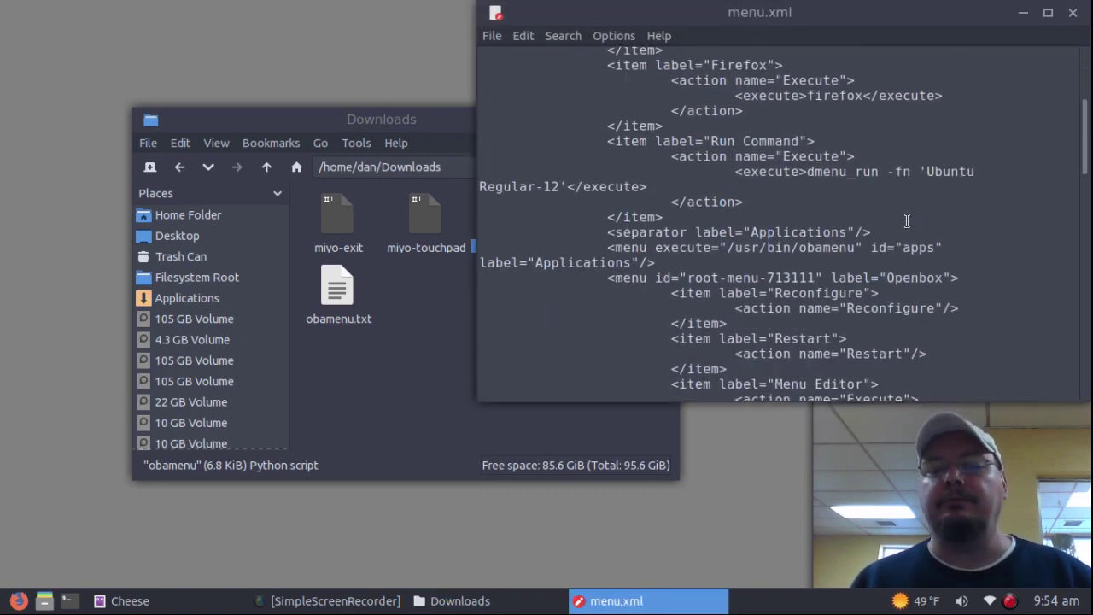
# Step: Highlight the Applications menu line that executes /usr/bin/obamenu in menu.xml, and close the text editor
pyautogui.scroll(-1, 883, 207)
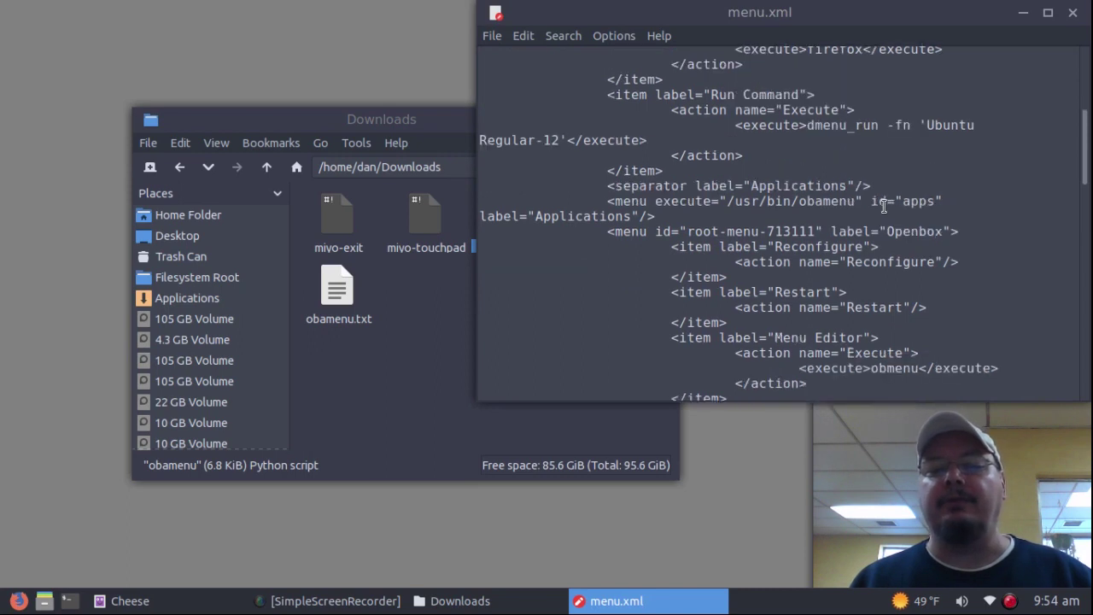
pyautogui.moveTo(608, 202); pyautogui.dragTo(954, 198)
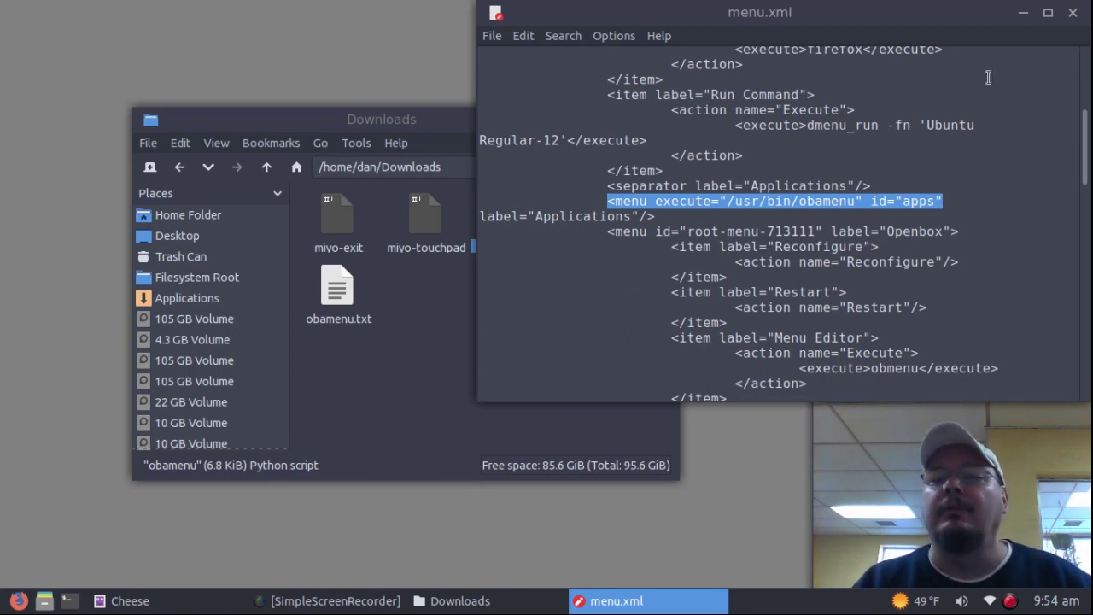
pyautogui.click(1074, 14)
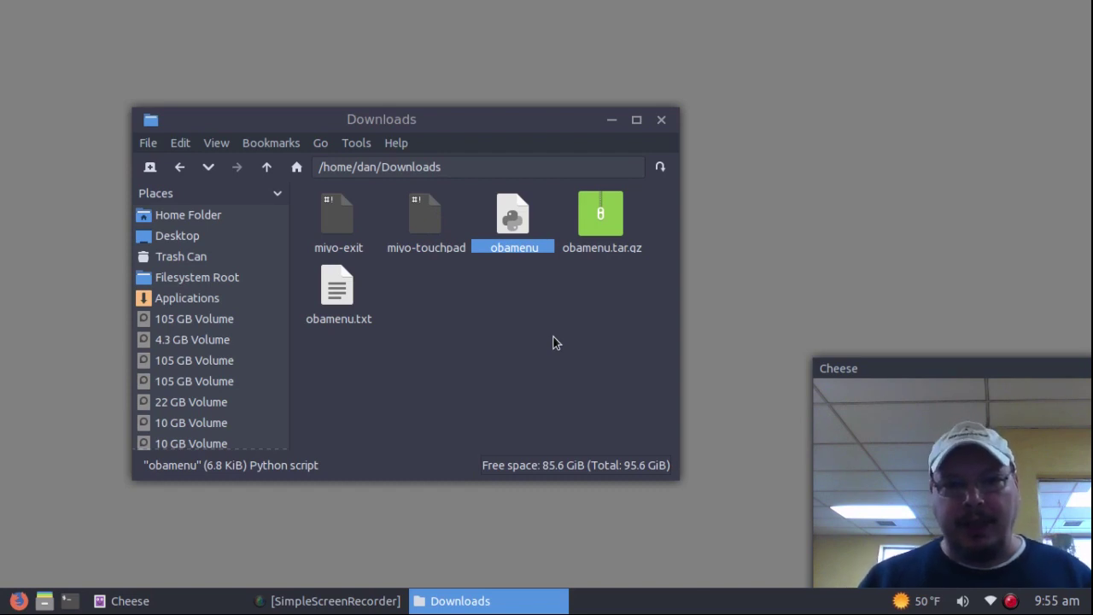
# Step: Try launching Touchpad Controls and Exit from the desktop menu, dismissing the dialog after each attempt
pyautogui.rightClick(753, 177)
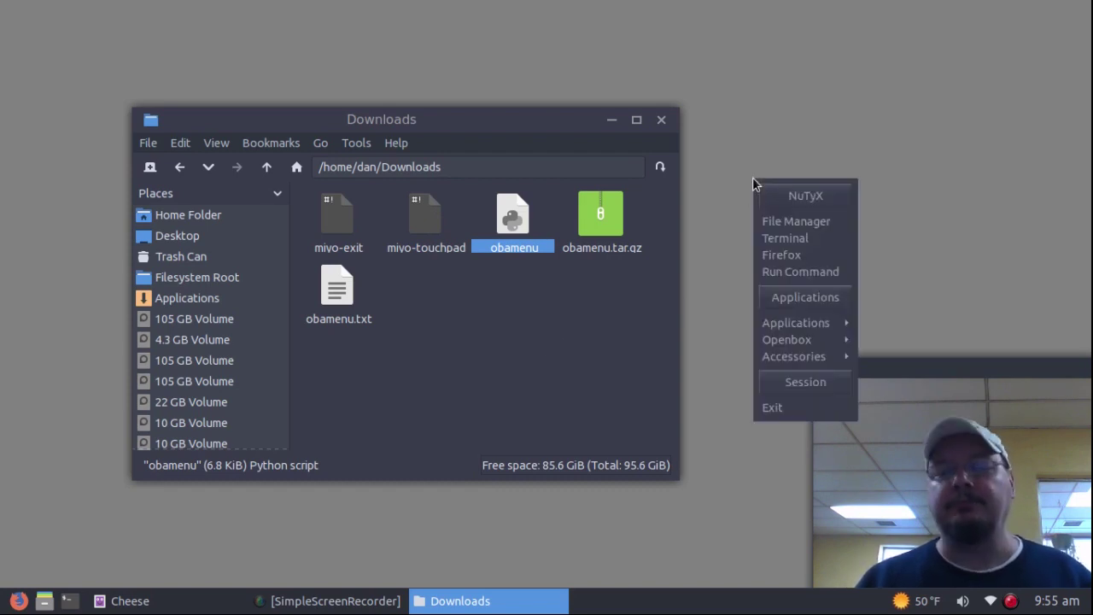
pyautogui.moveTo(816, 358)
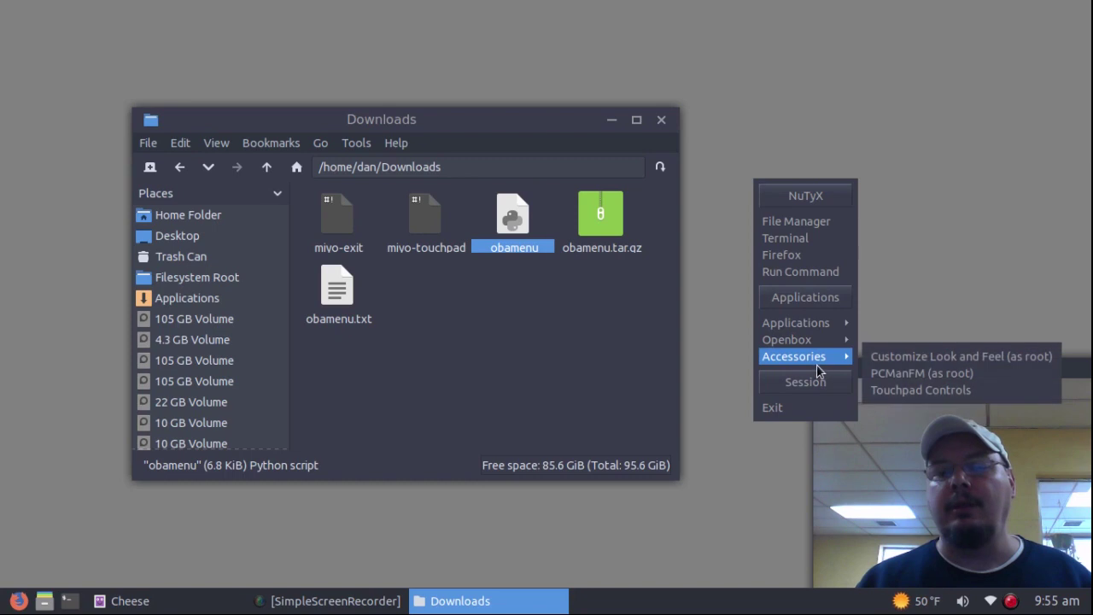
pyautogui.click(919, 393)
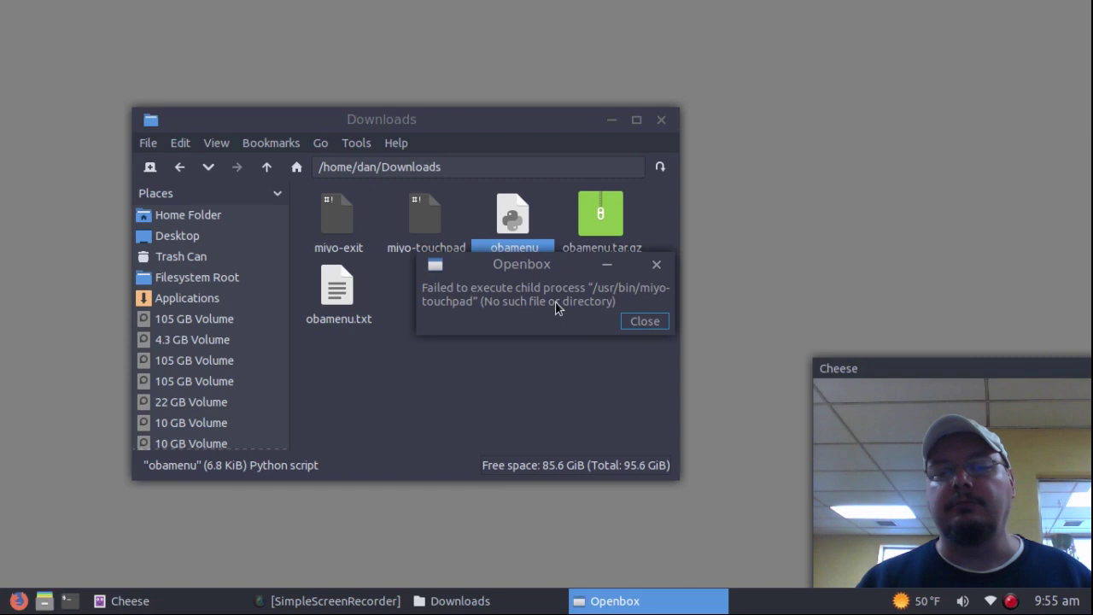
pyautogui.click(652, 322)
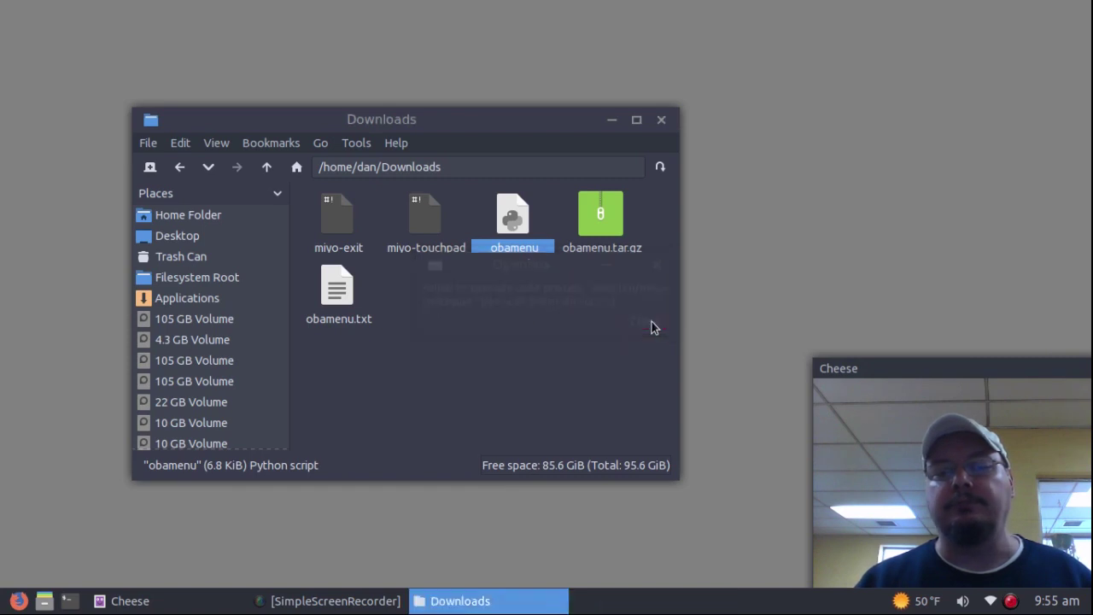
pyautogui.rightClick(737, 197)
pyautogui.click(780, 428)
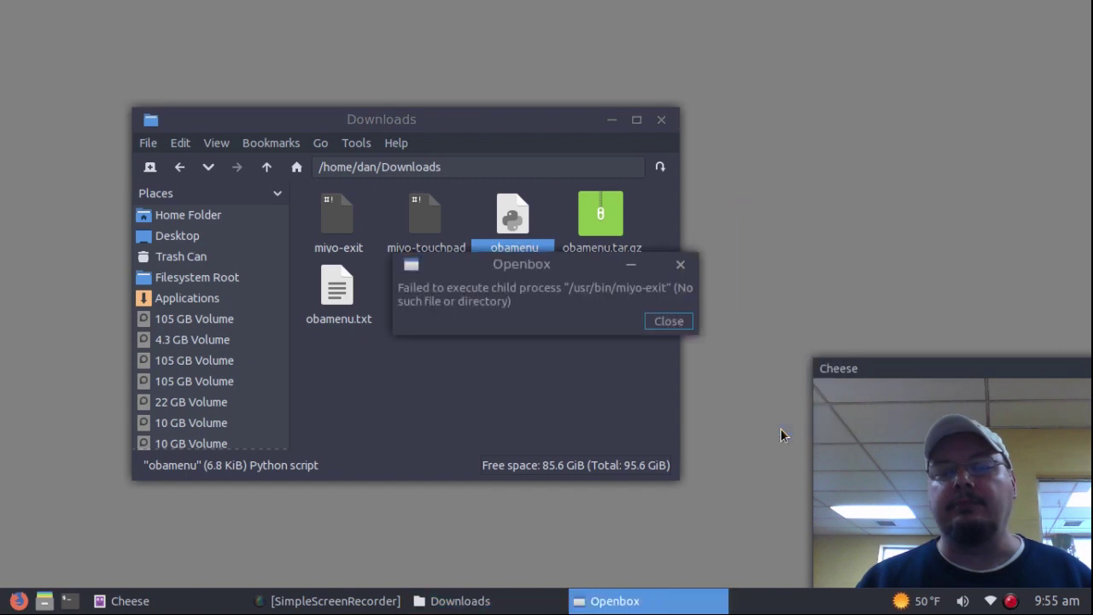
pyautogui.click(667, 323)
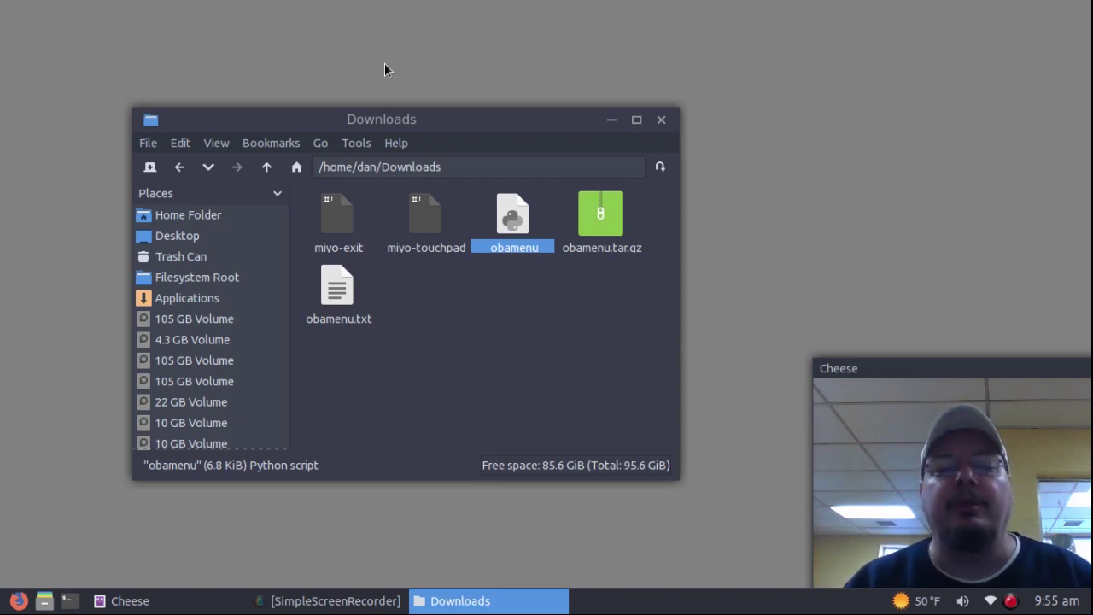
# Step: Move the Downloads window out of the way and open PCManFM as root, entering the administrative password
pyautogui.moveTo(392, 124); pyautogui.dragTo(265, 26)
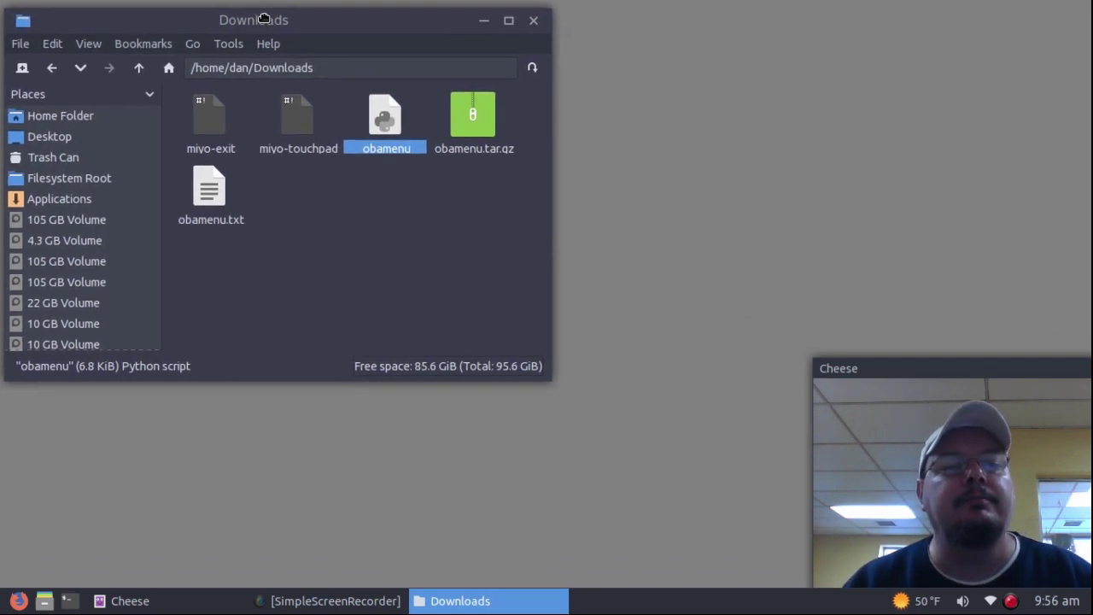
pyautogui.rightClick(670, 89)
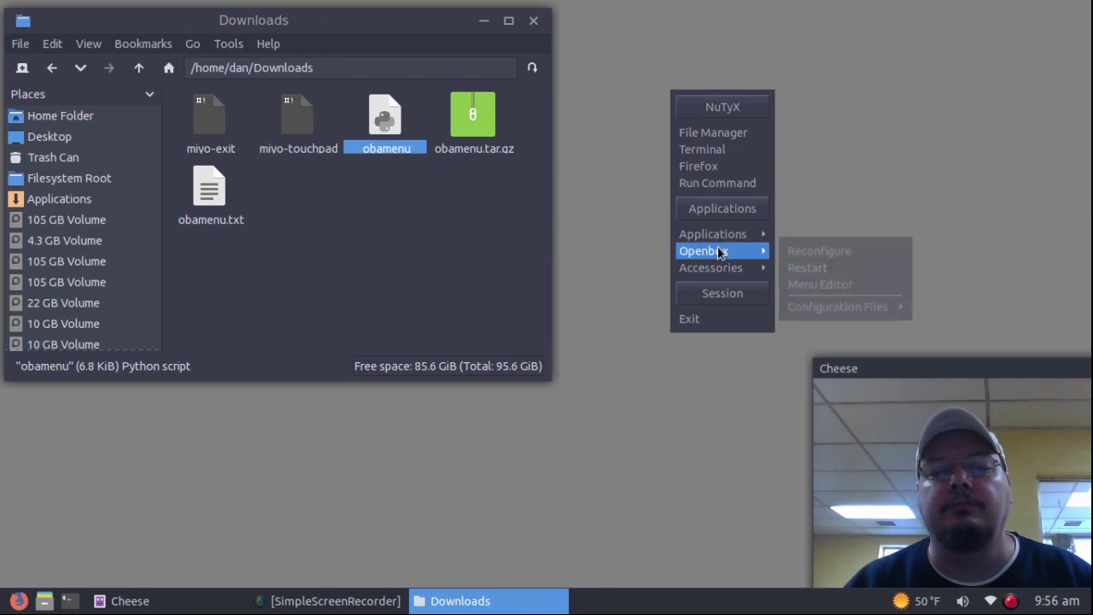
pyautogui.moveTo(721, 270)
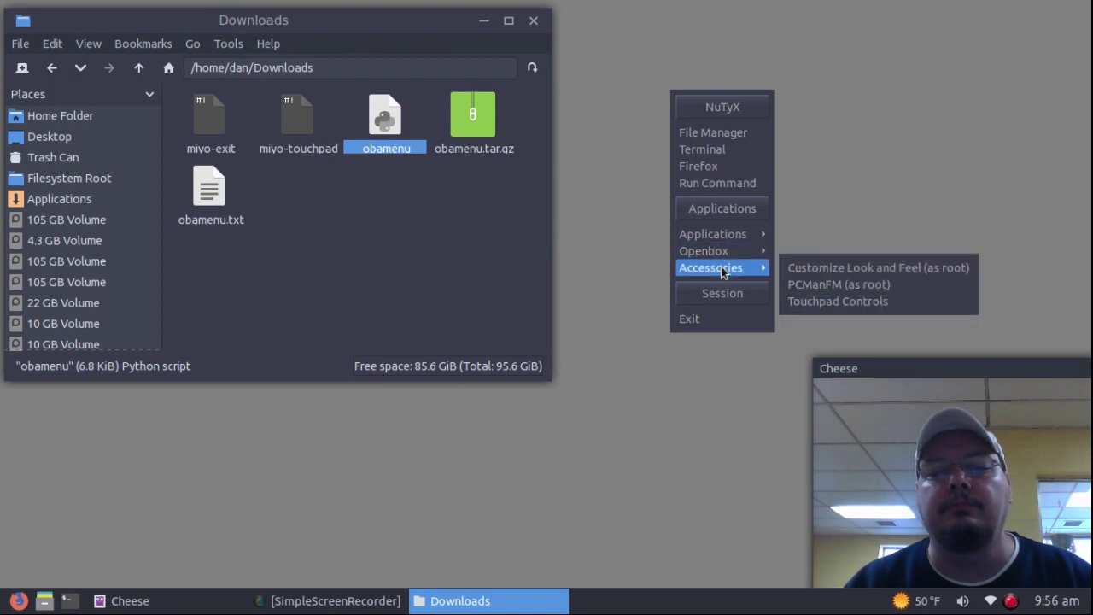
pyautogui.click(853, 279)
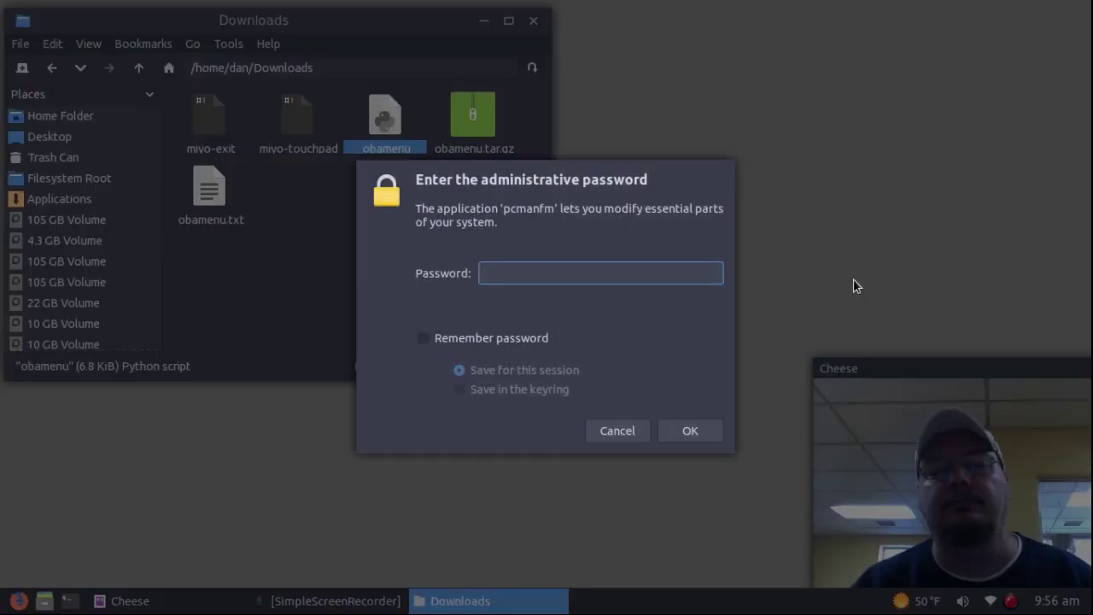
pyautogui.write('••')
pyautogui.press('Return')
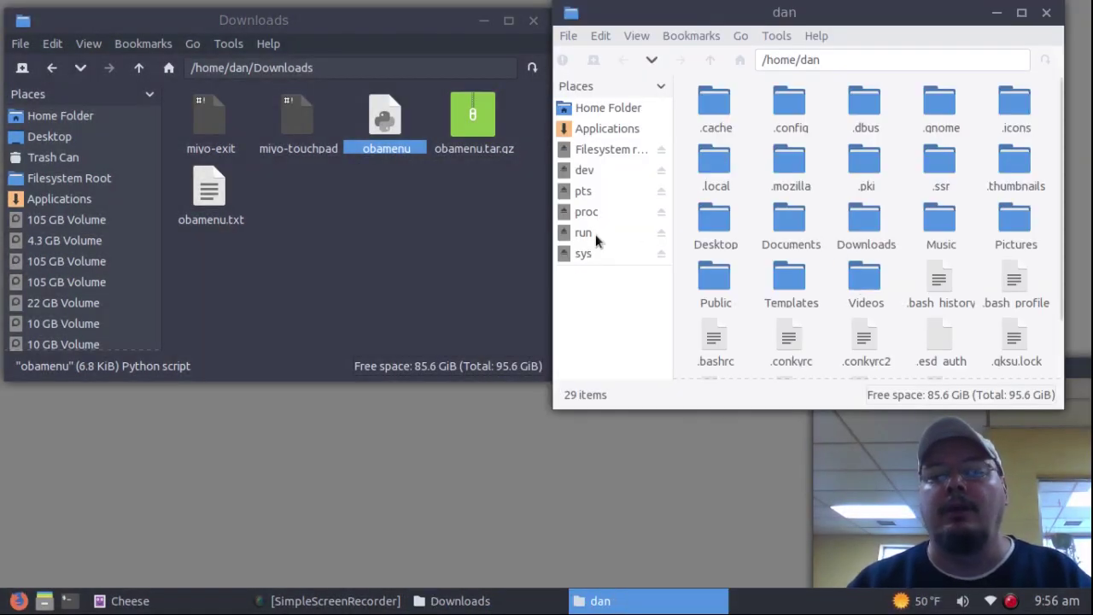
# Step: Browse the root file manager from the filesystem root to the /usr/bin folder
pyautogui.click(602, 150)
pyautogui.doubleClick(938, 274)
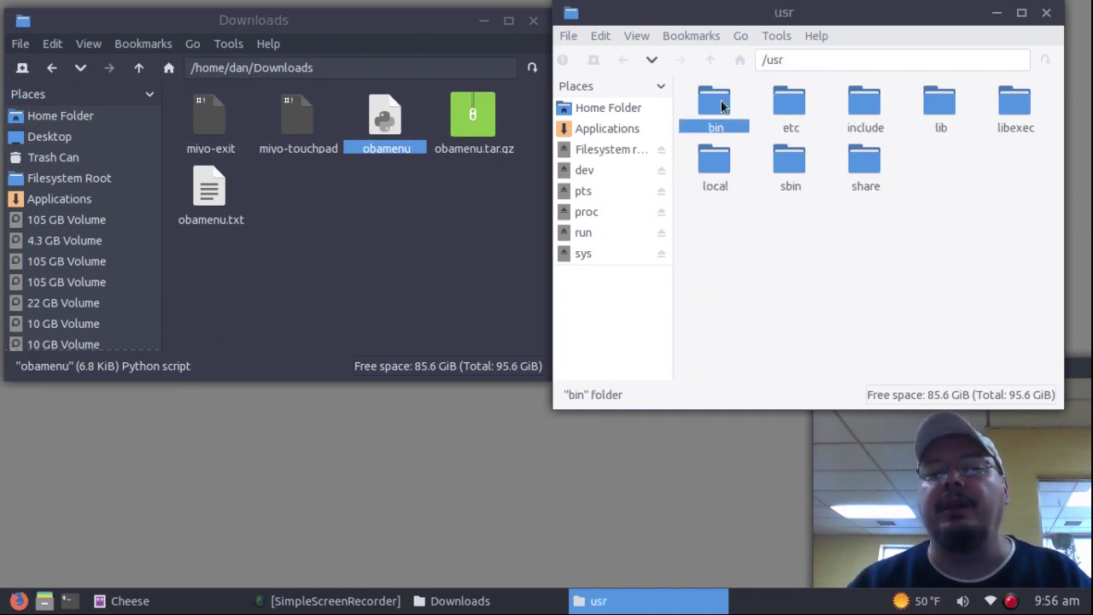
pyautogui.doubleClick(721, 105)
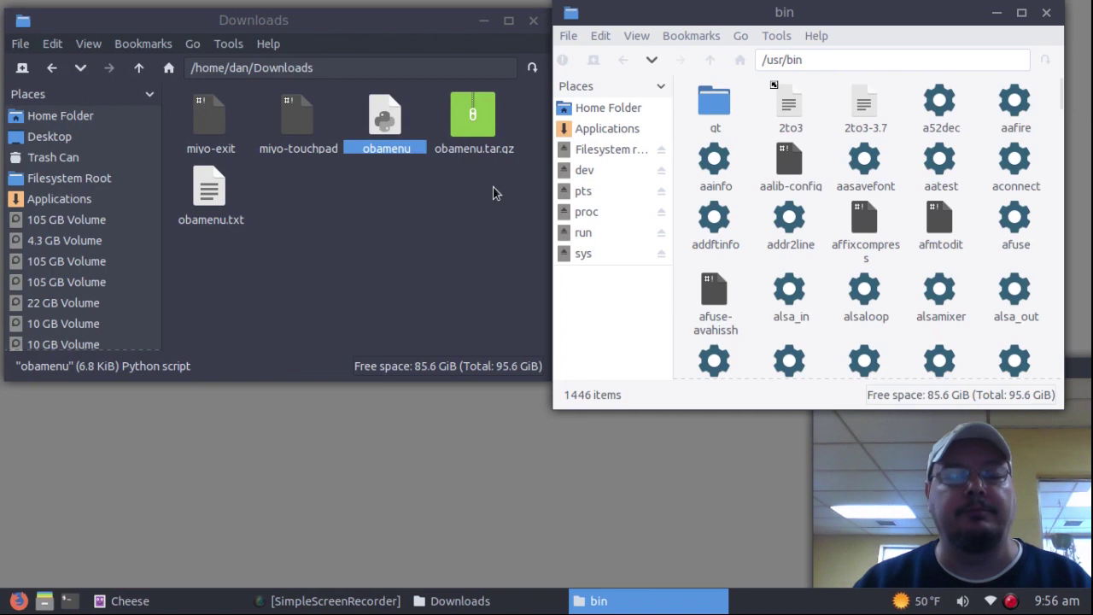
# Step: Set the execute permission of the miyo-touchpad script in Downloads to Anyone
pyautogui.click(301, 124)
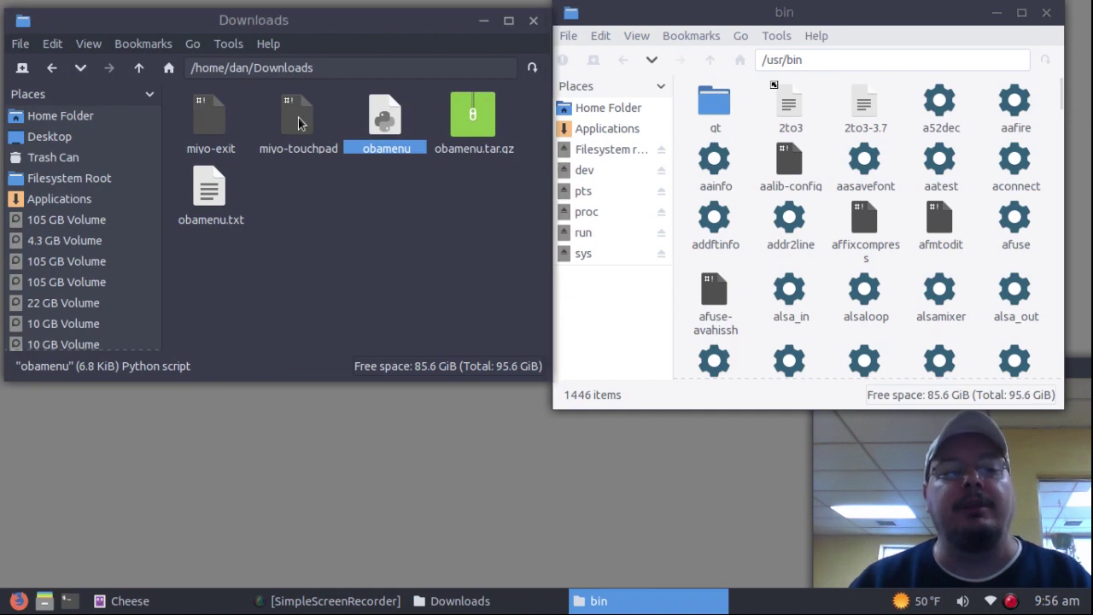
pyautogui.rightClick(301, 124)
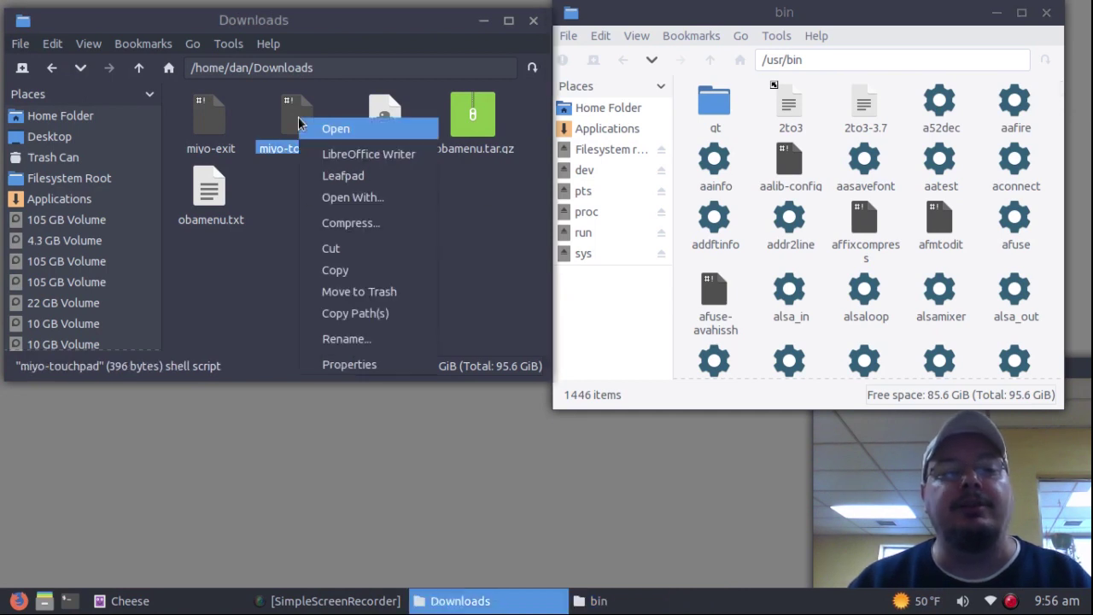
pyautogui.click(330, 363)
pyautogui.click(223, 123)
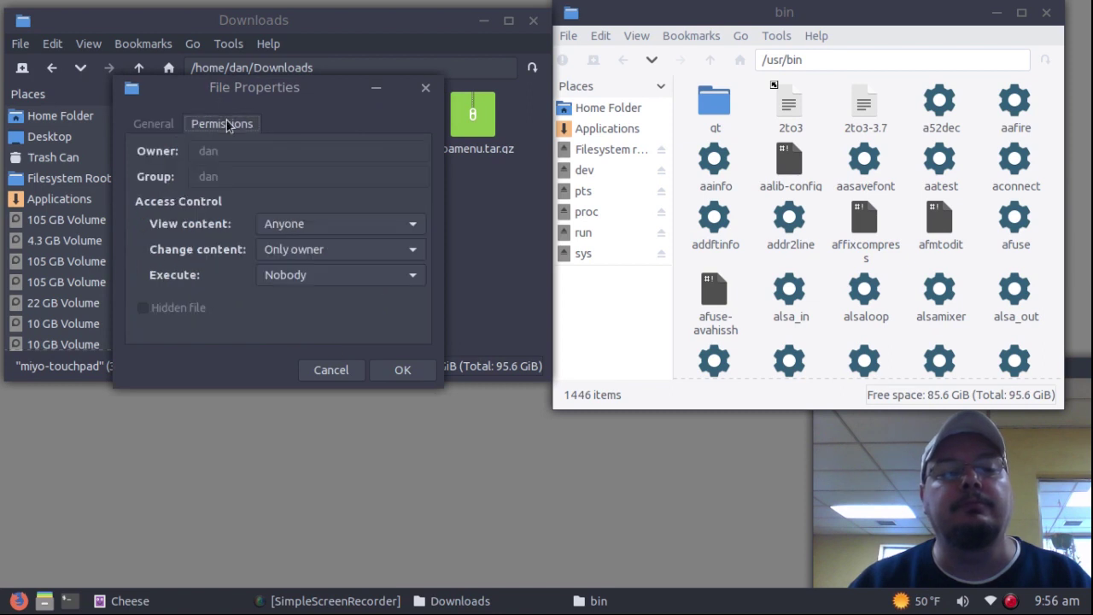
pyautogui.click(293, 275)
pyautogui.click(287, 348)
pyautogui.click(398, 369)
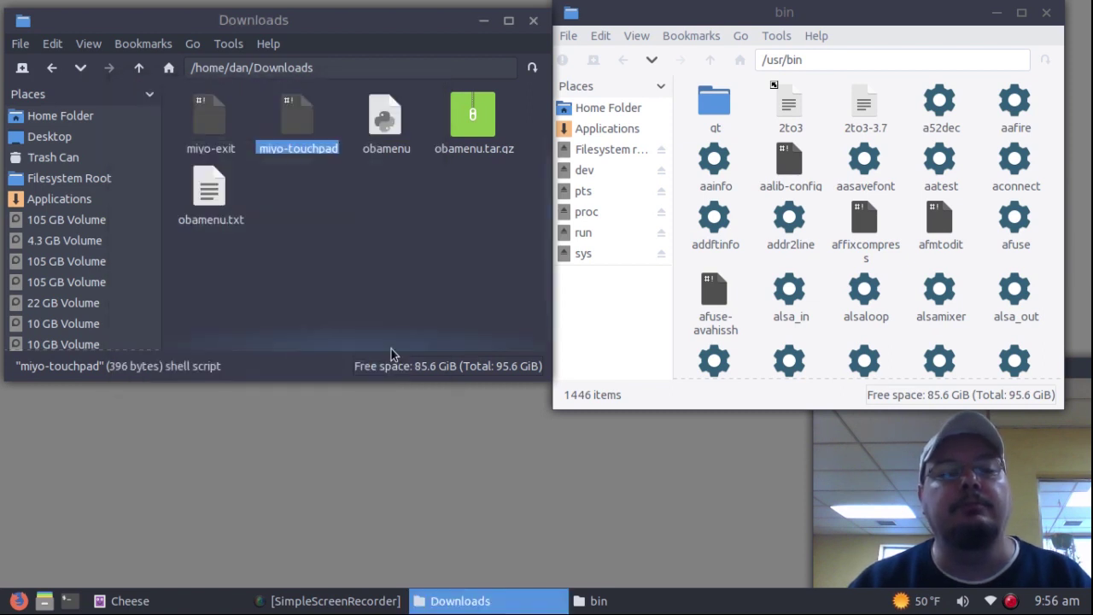
# Step: Check the execute permission of the miyo-exit script in Downloads and close its properties
pyautogui.click(207, 130)
pyautogui.rightClick(208, 130)
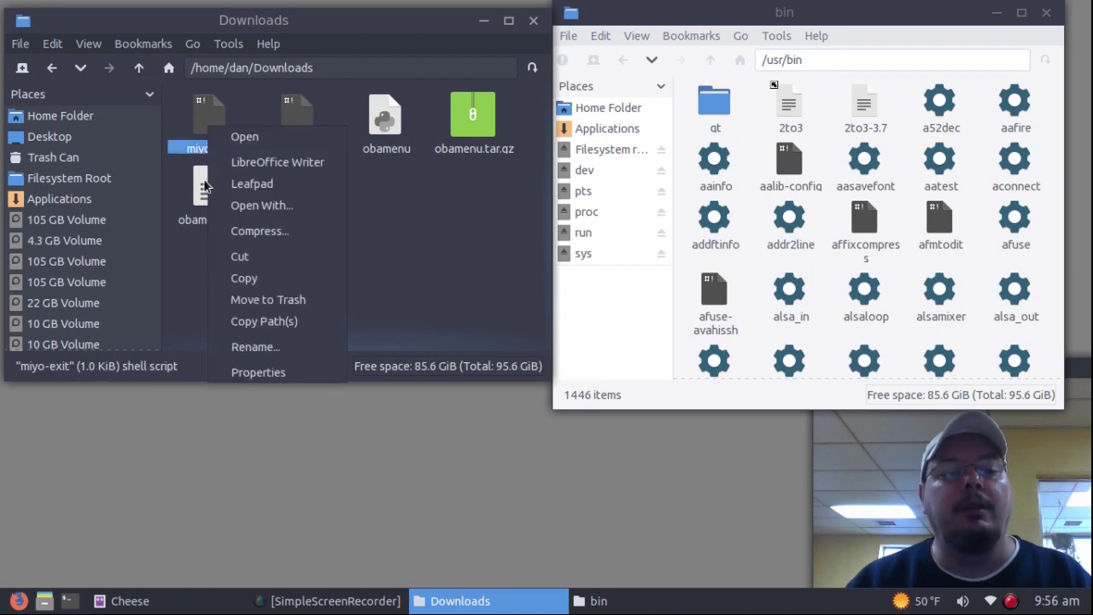
pyautogui.click(246, 374)
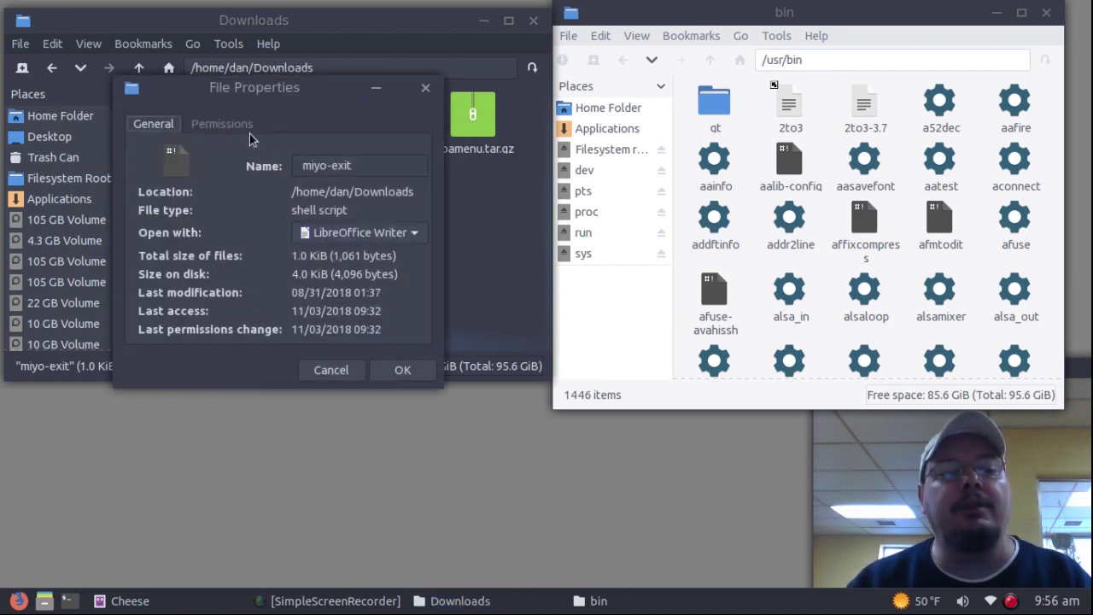
pyautogui.click(243, 126)
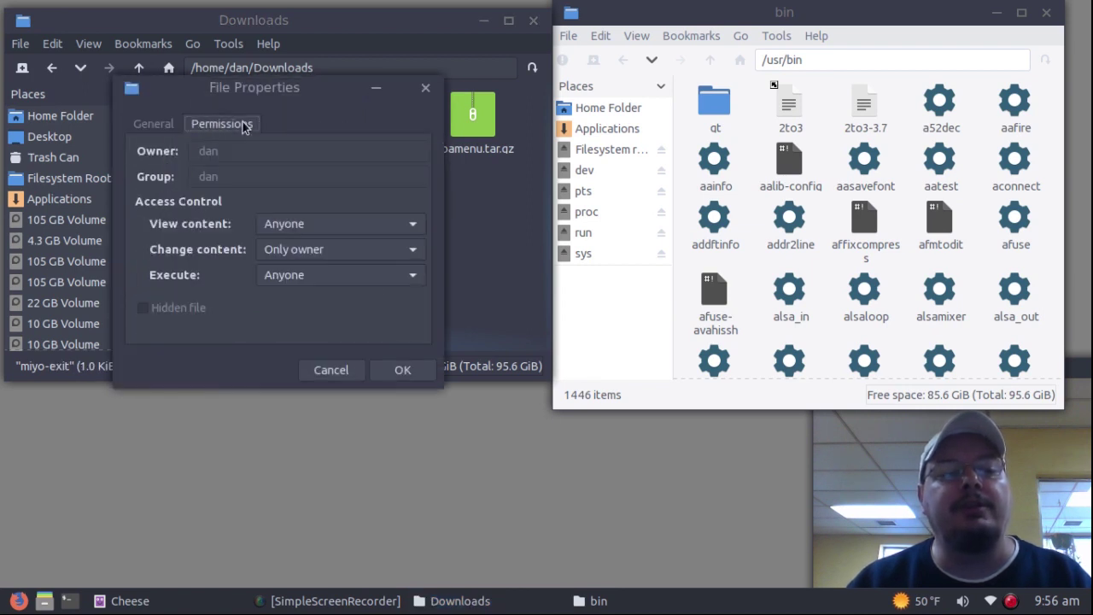
pyautogui.click(399, 370)
# Step: Move the miyo-exit and miyo-touchpad scripts from Downloads into /usr/bin and locate them there
pyautogui.click(284, 201)
pyautogui.moveTo(178, 94); pyautogui.dragTo(976, 263)
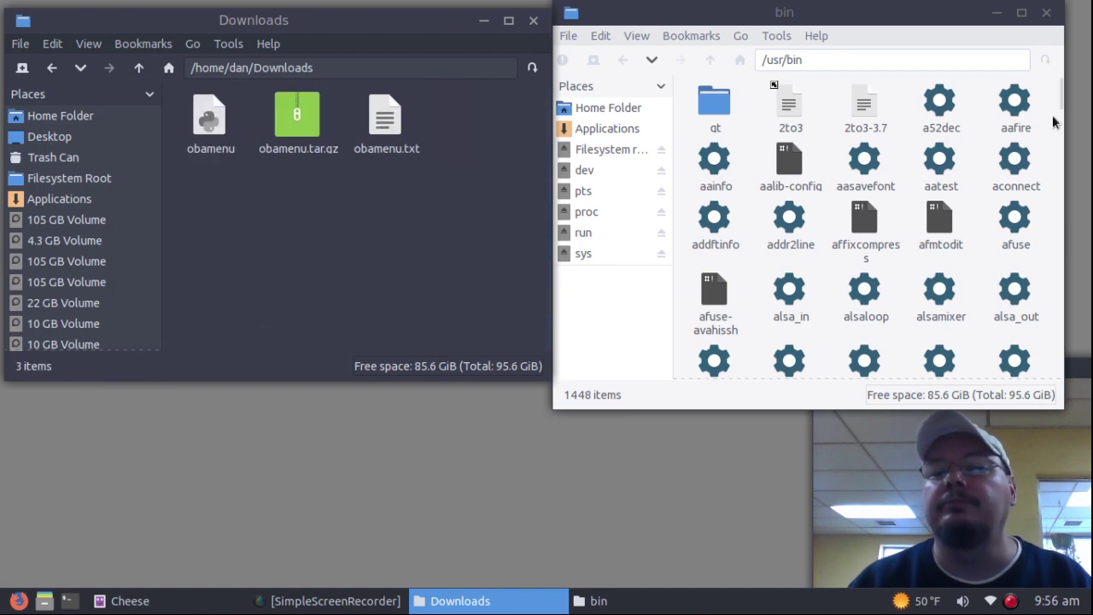
pyautogui.moveTo(1062, 102); pyautogui.dragTo(1006, 251)
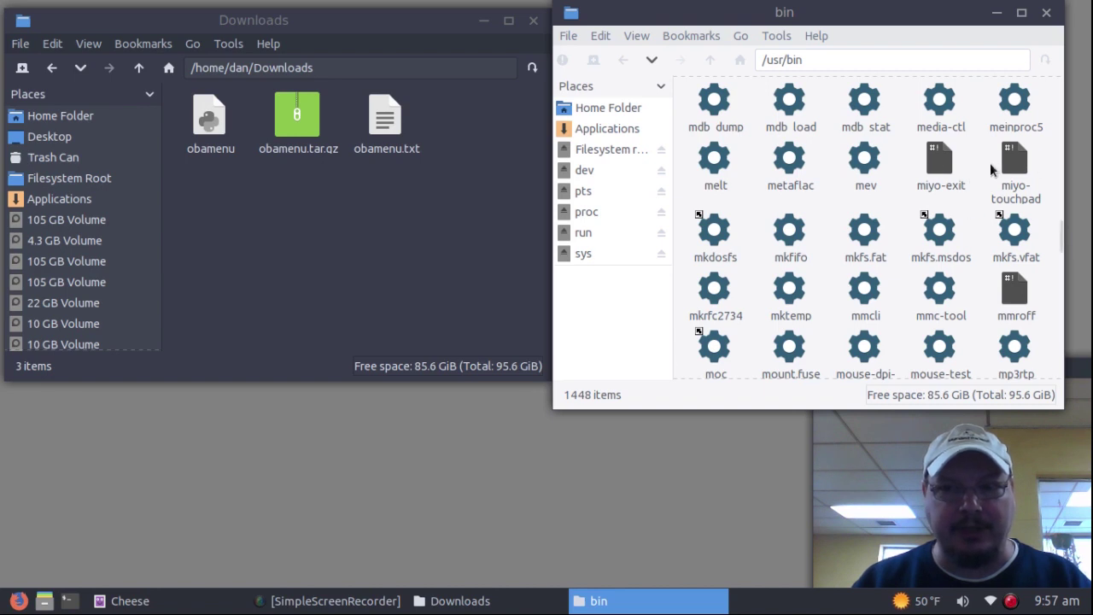
# Step: Reconfigure Openbox from the desktop menu
pyautogui.rightClick(345, 438)
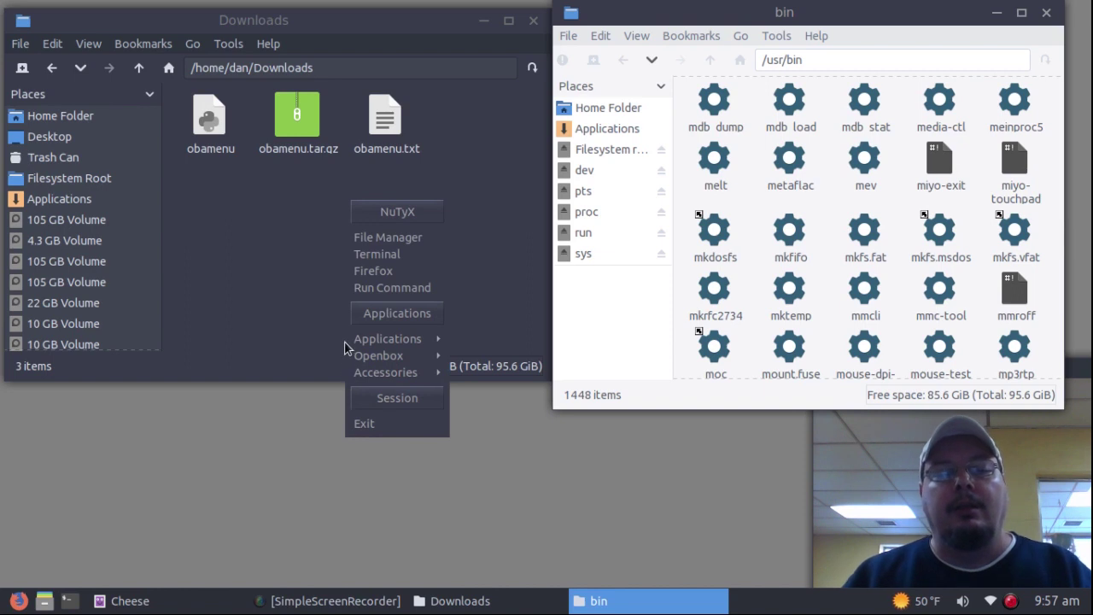
pyautogui.moveTo(388, 355)
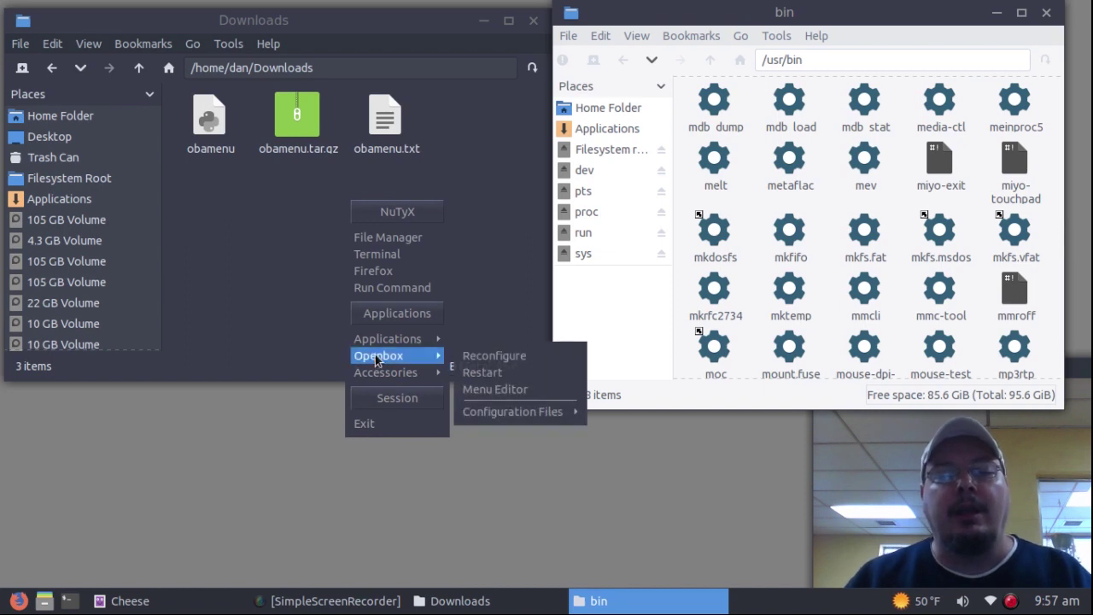
pyautogui.click(496, 356)
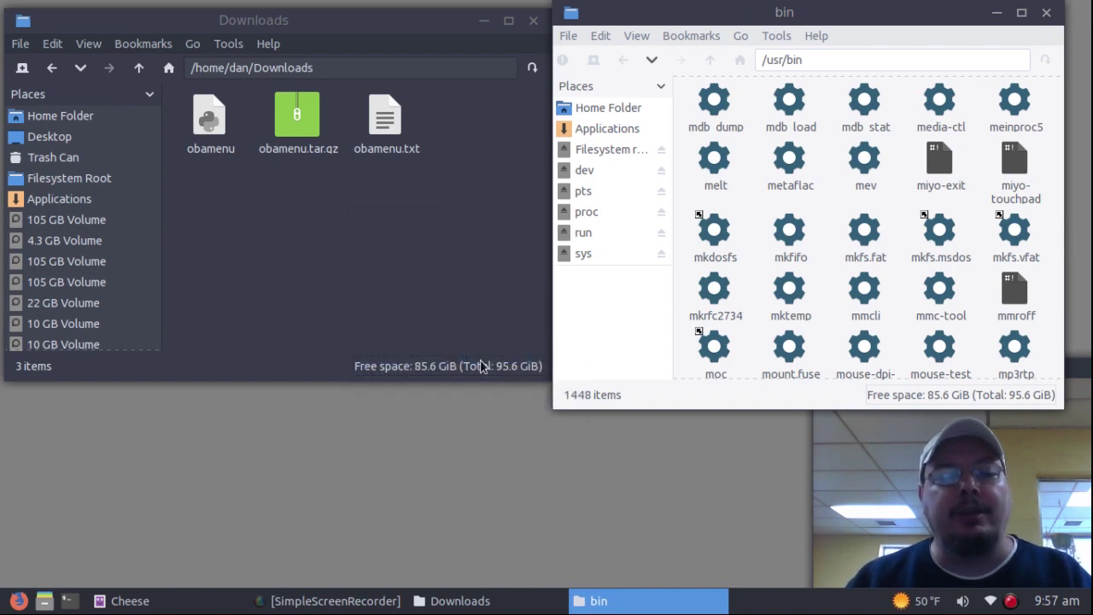
# Step: Launch Touchpad Controls from the desktop menu, move its dialog onto the empty desktop to view the options, and close it
pyautogui.rightClick(190, 454)
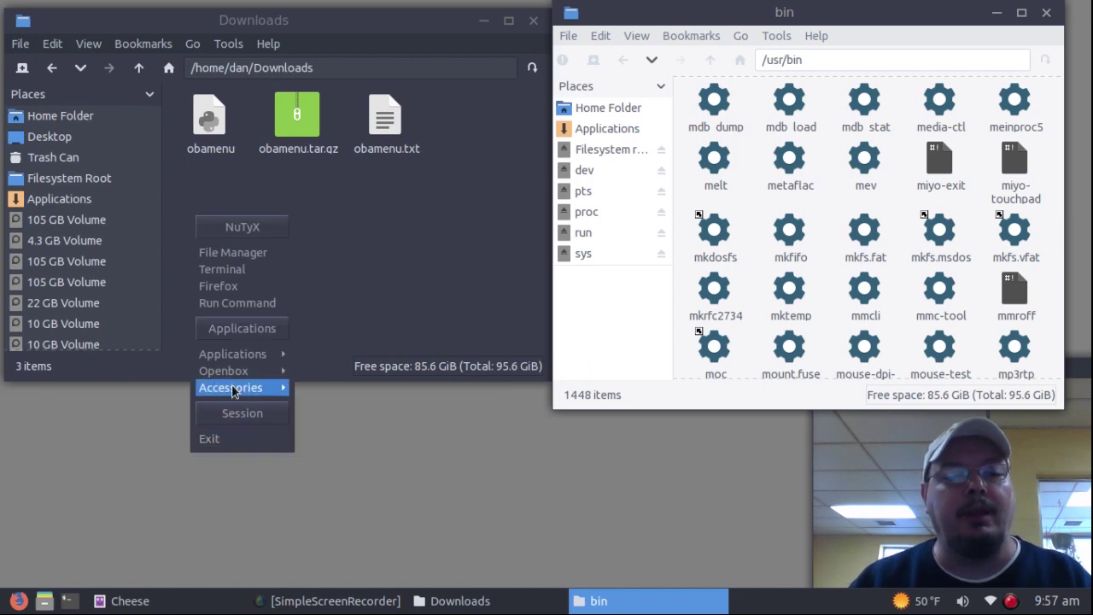
pyautogui.moveTo(230, 375)
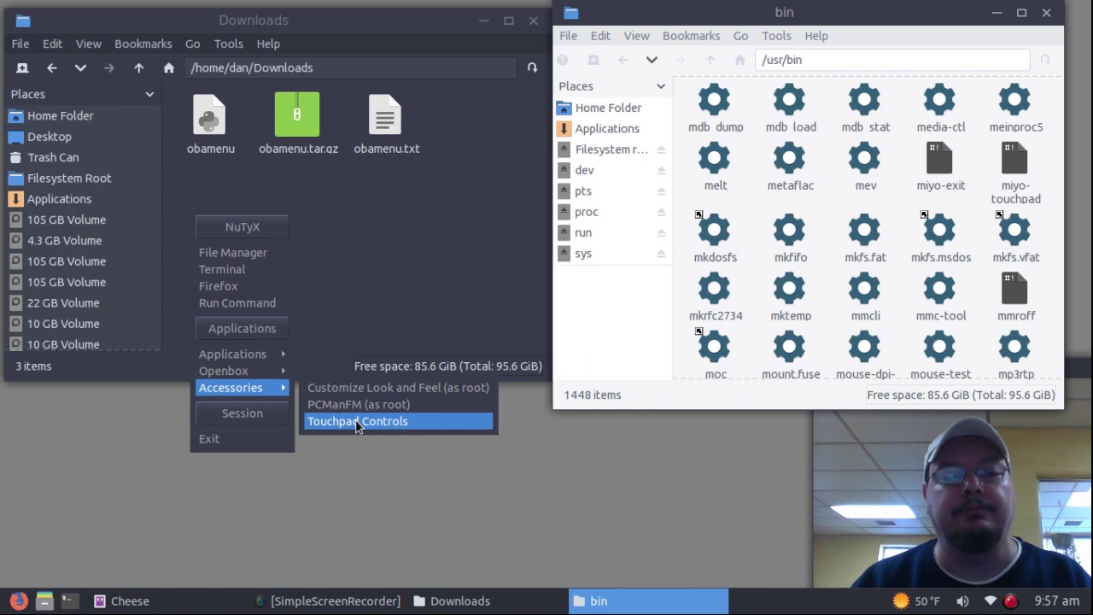
pyautogui.click(355, 420)
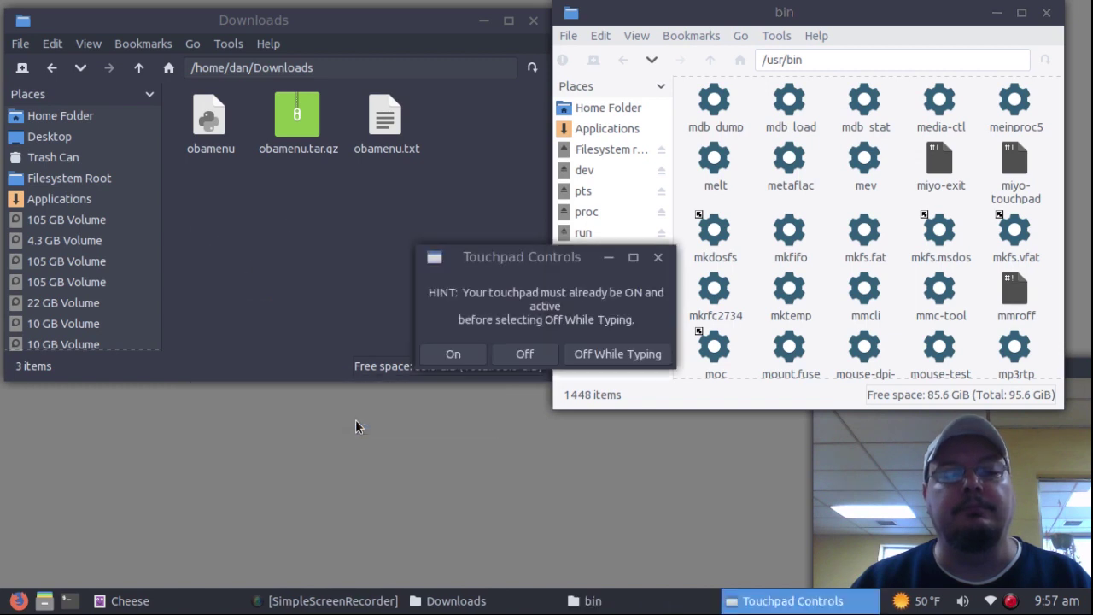
pyautogui.moveTo(560, 261); pyautogui.dragTo(411, 408)
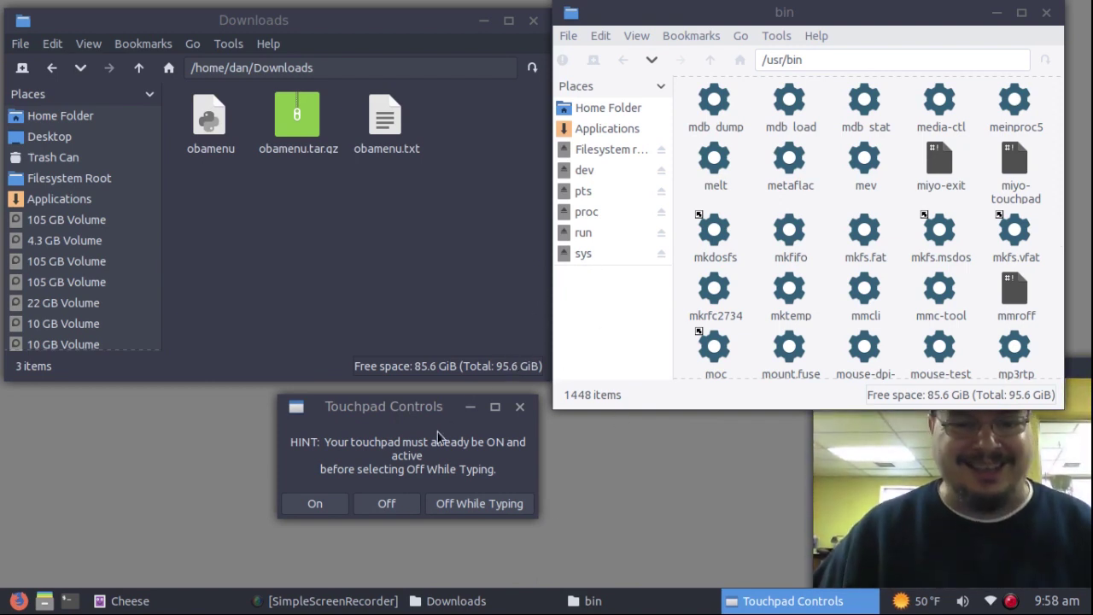
pyautogui.click(392, 509)
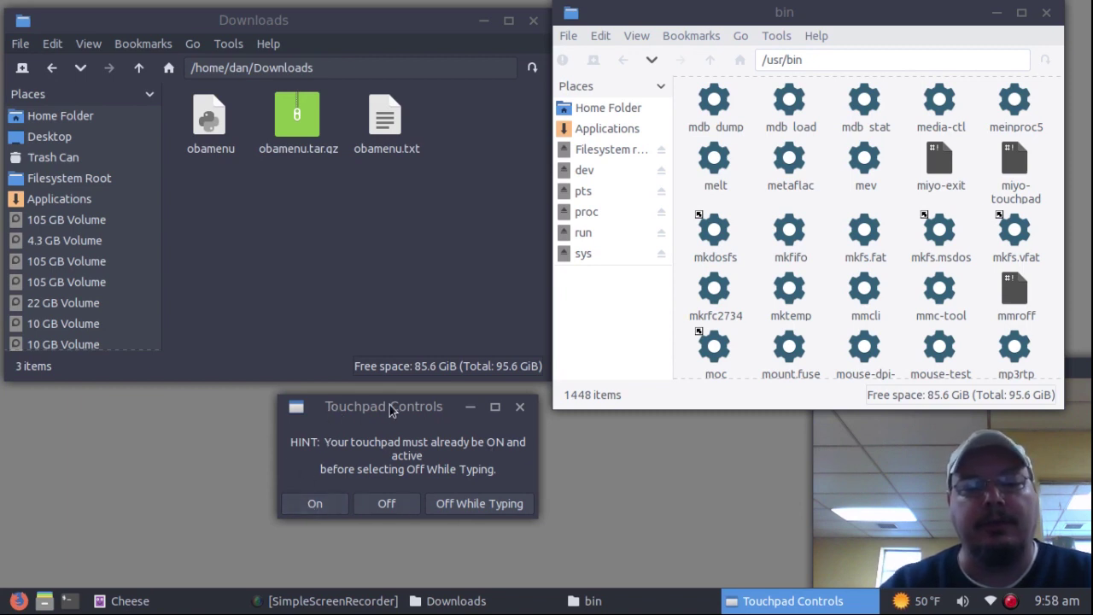
pyautogui.click(523, 410)
# Step: Open the session exit dialog from the desktop menu to view its shutdown and logout options
pyautogui.rightClick(243, 414)
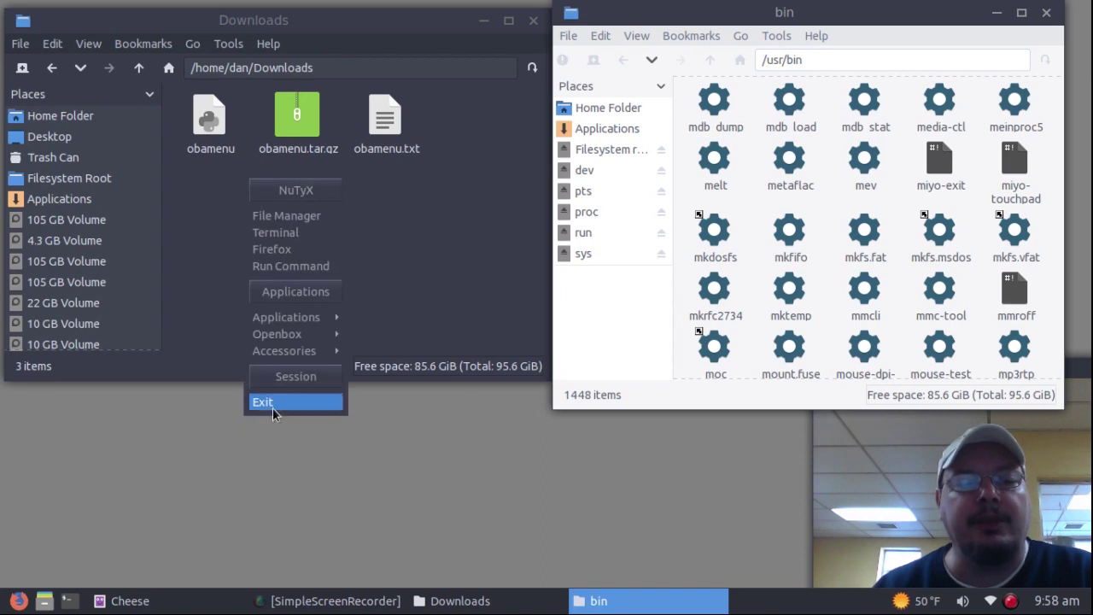
pyautogui.click(273, 410)
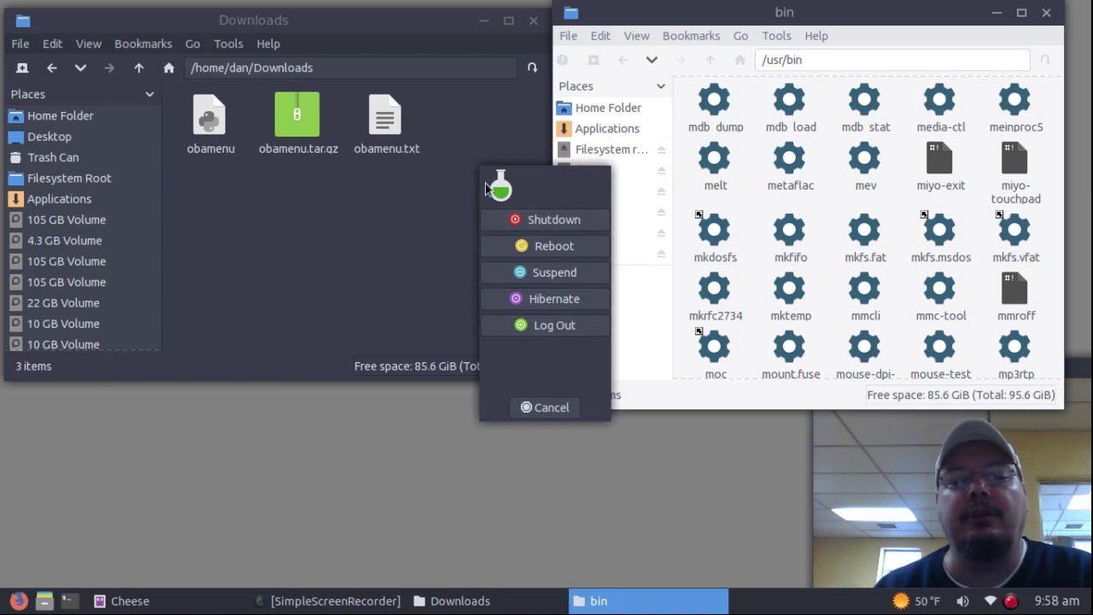
# Step: Cancel the exit dialog, open the miyo-touchpad script from /usr/bin in Leafpad, and enlarge its window
pyautogui.click(538, 408)
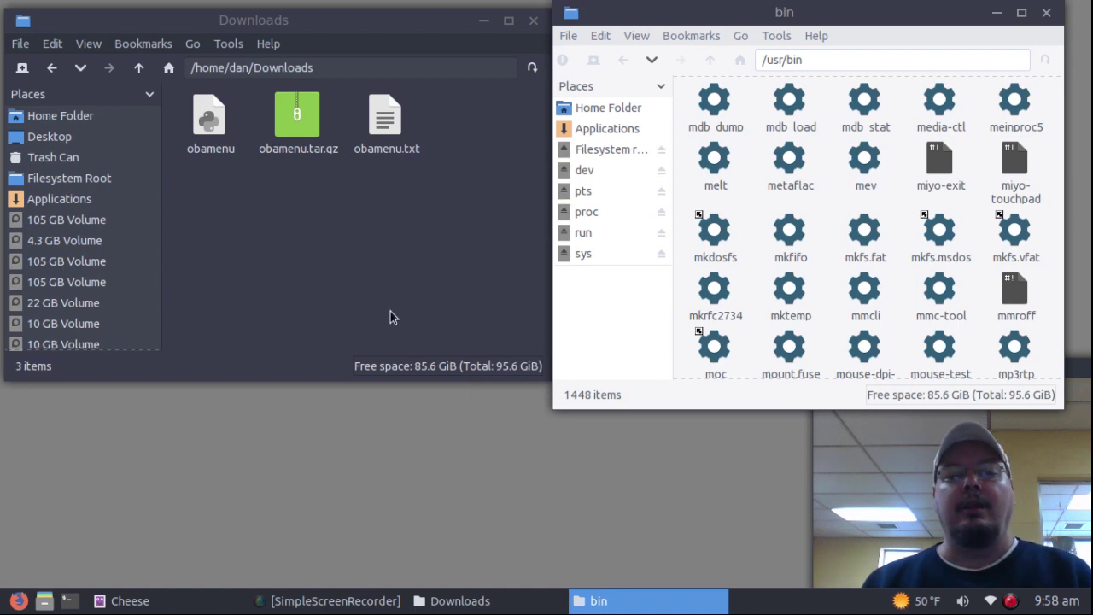
pyautogui.rightClick(1018, 171)
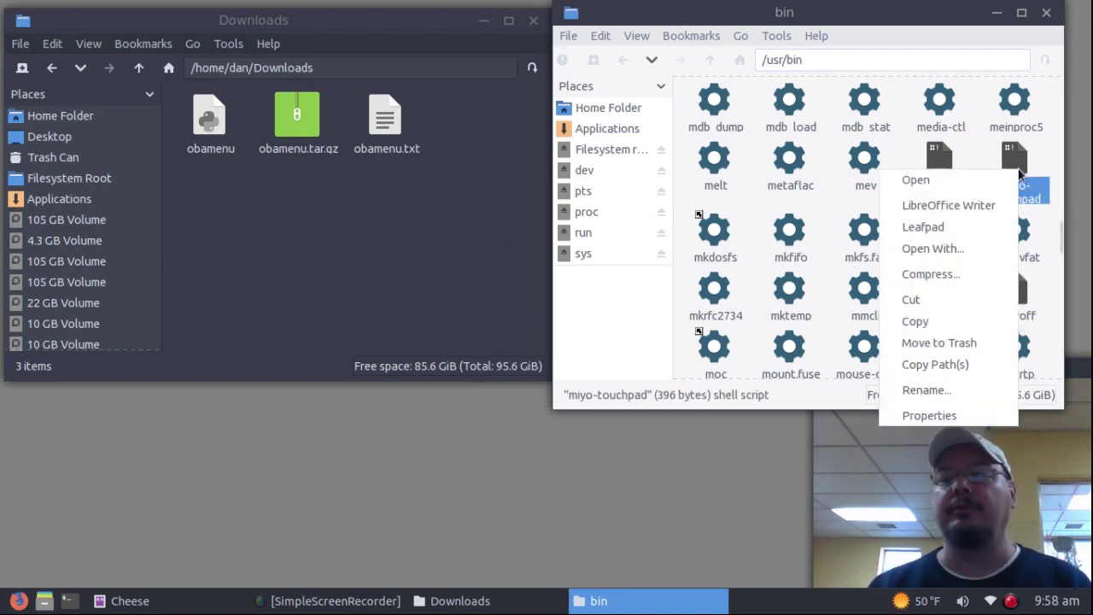
pyautogui.click(923, 226)
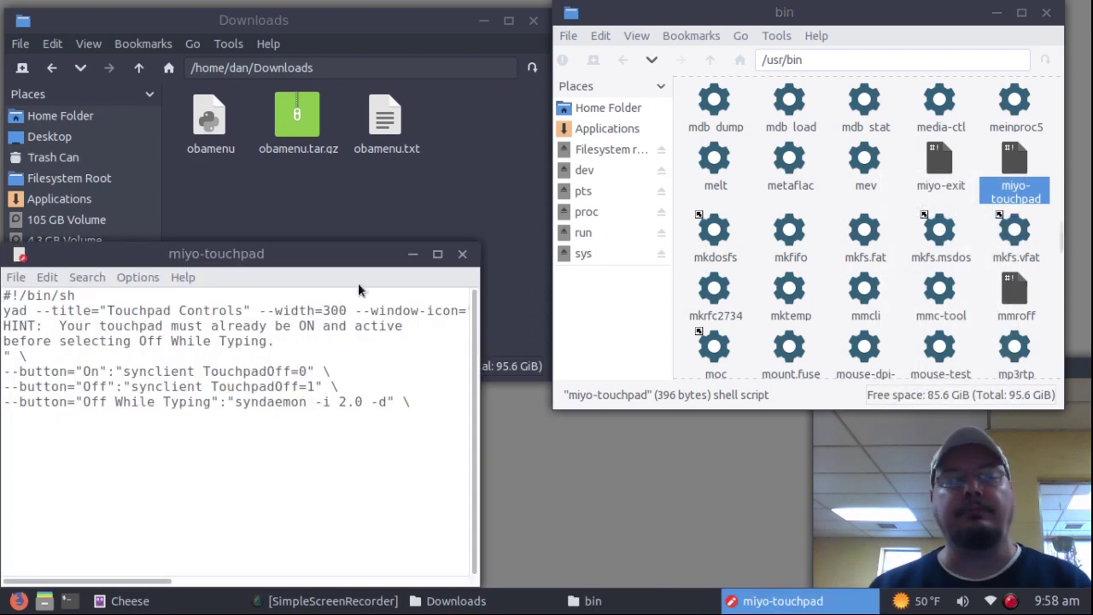
pyautogui.moveTo(468, 253); pyautogui.dragTo(688, 137)
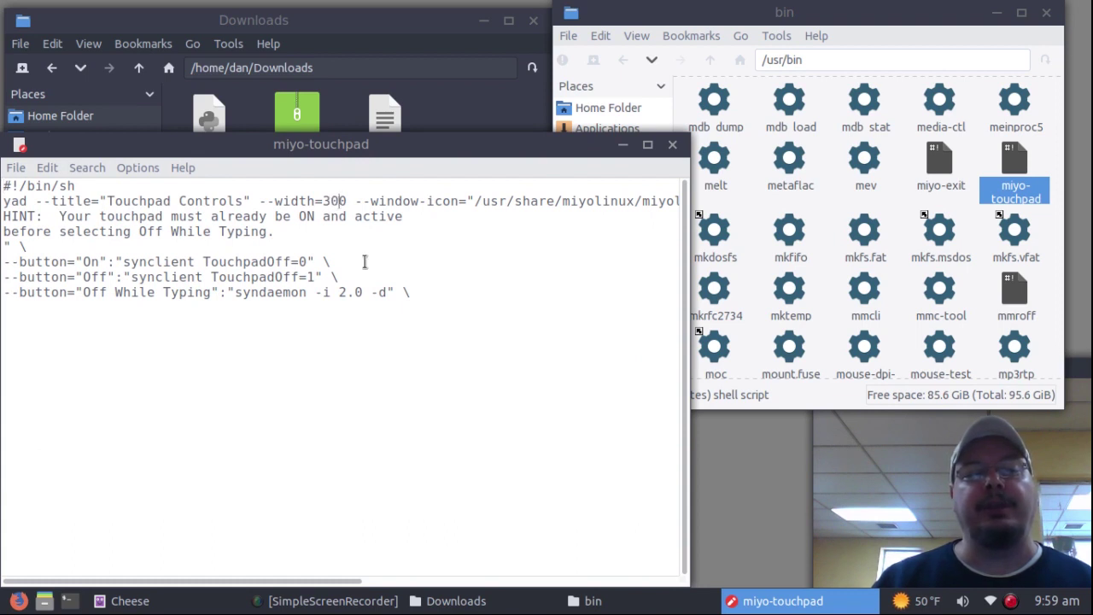
# Step: Set the yad dialog width in the miyo-touchpad script to 320 and save the file
pyautogui.press('BackSpace')
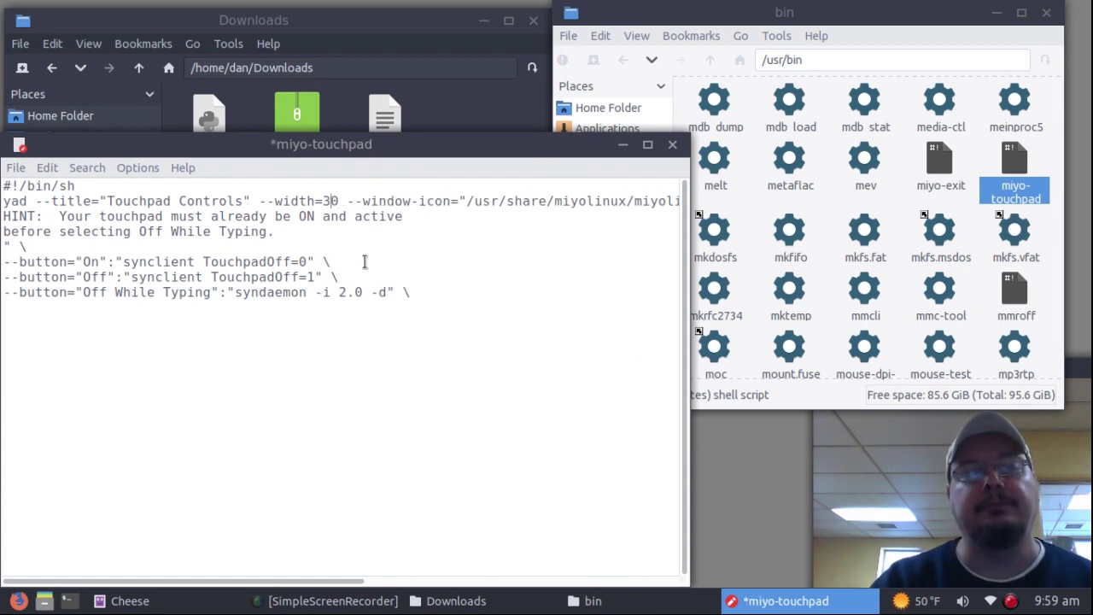
pyautogui.write('2')
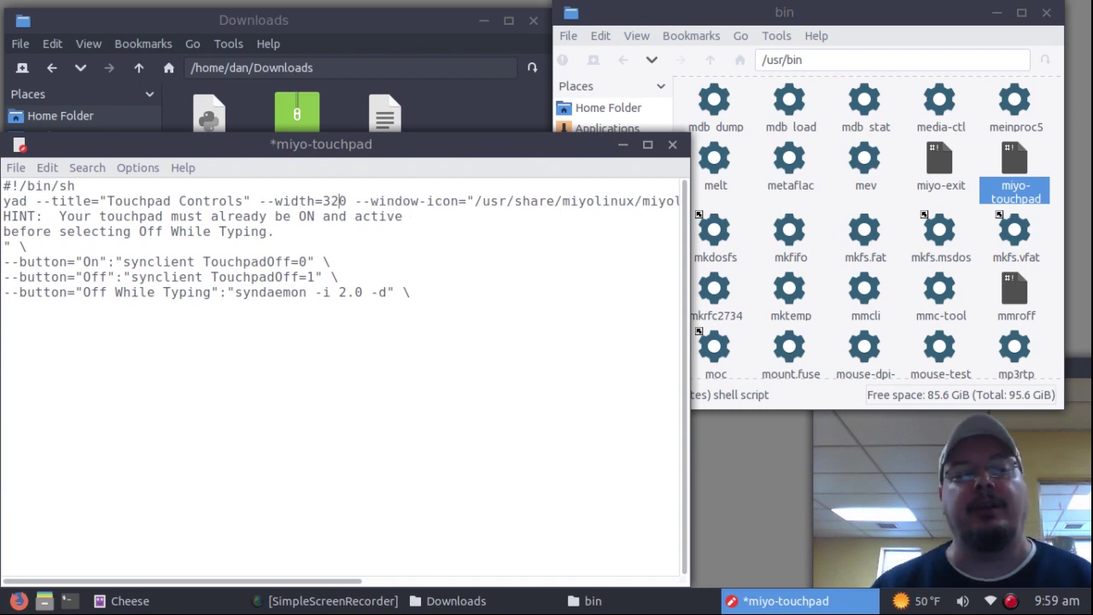
pyautogui.click(15, 167)
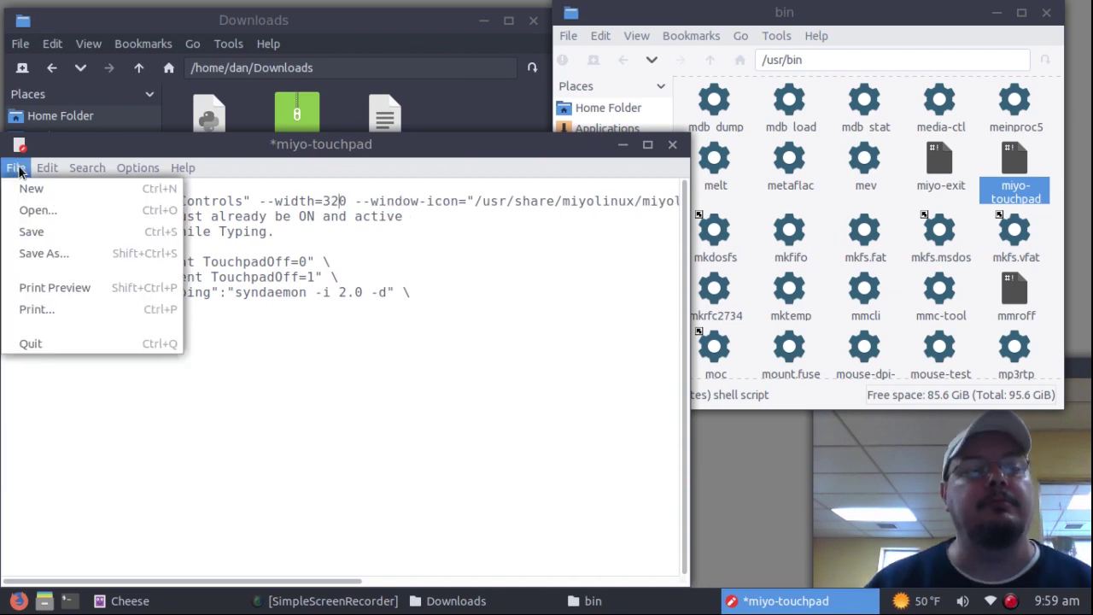
pyautogui.click(37, 230)
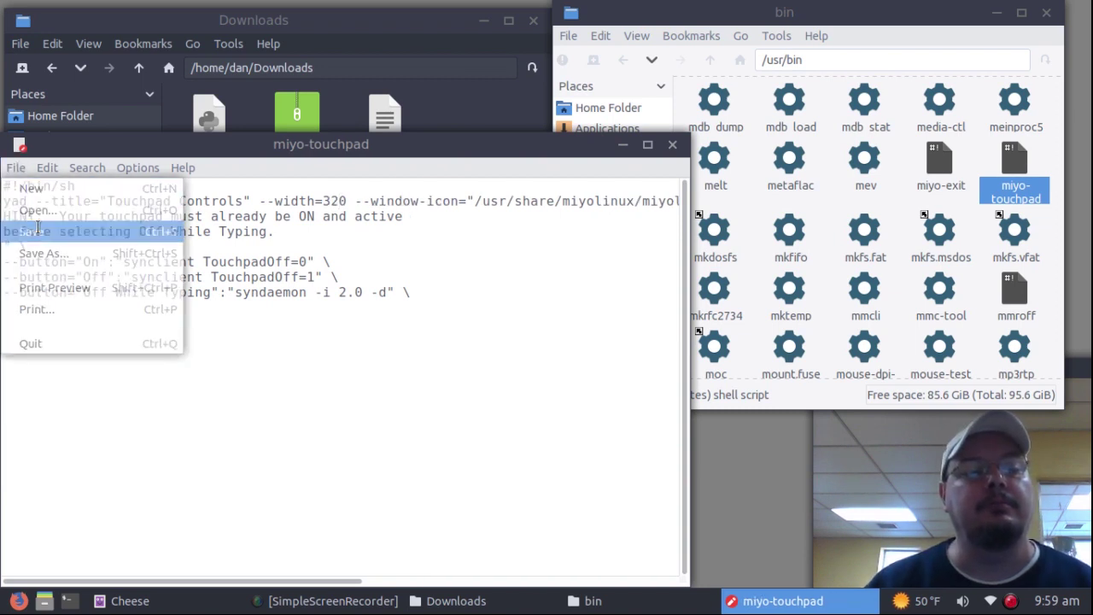
# Step: Reconfigure Openbox, launch Touchpad Controls to check how the hint text wraps at width 320, and close the dialog
pyautogui.rightClick(734, 445)
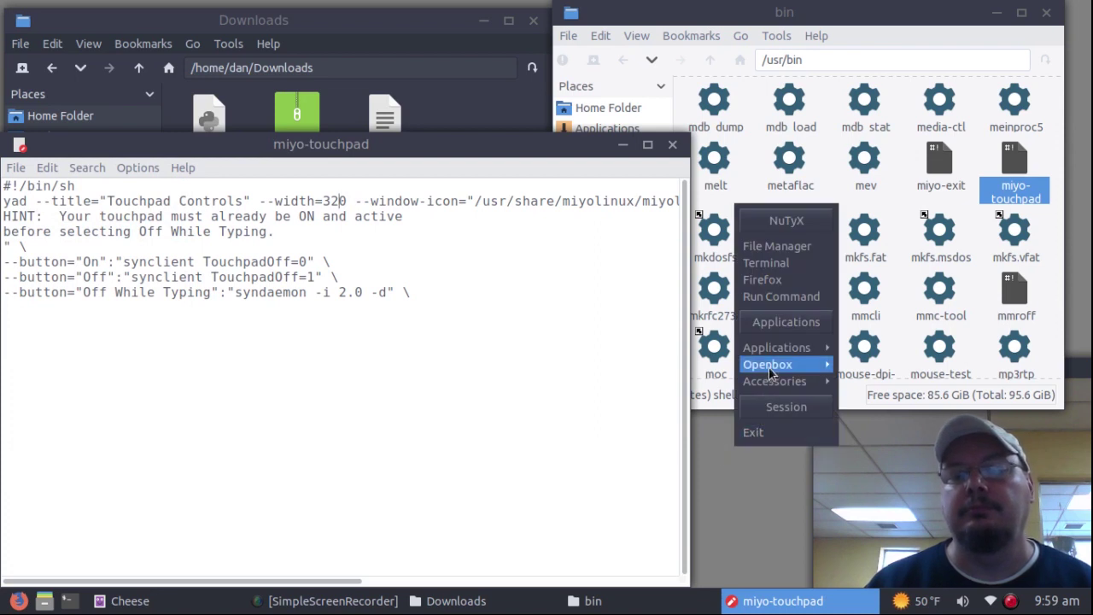
pyautogui.moveTo(769, 366)
pyautogui.click(875, 366)
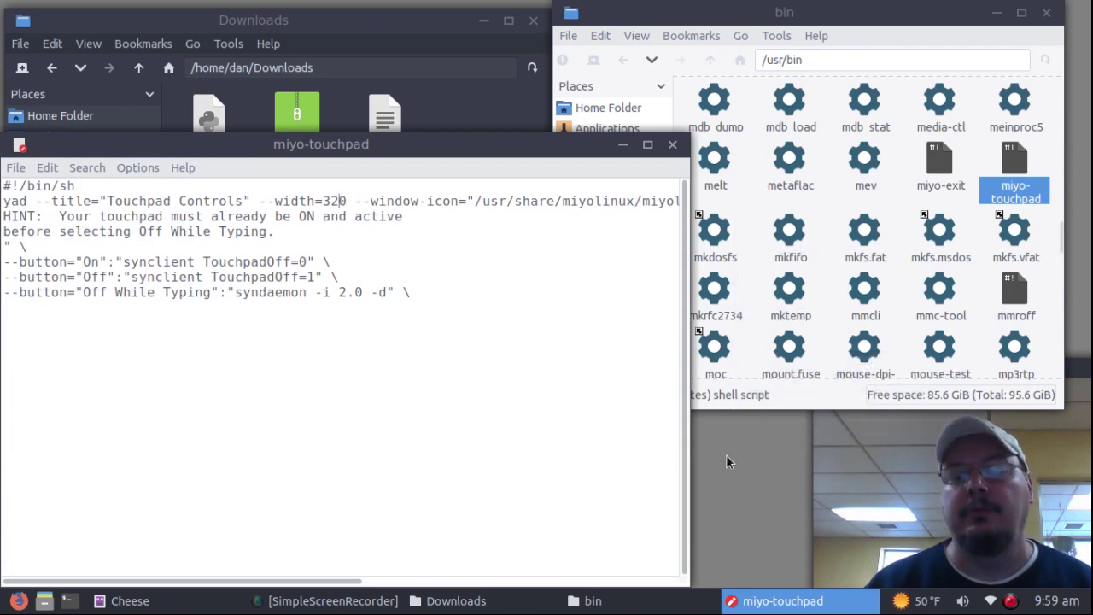
pyautogui.rightClick(726, 455)
pyautogui.moveTo(756, 399)
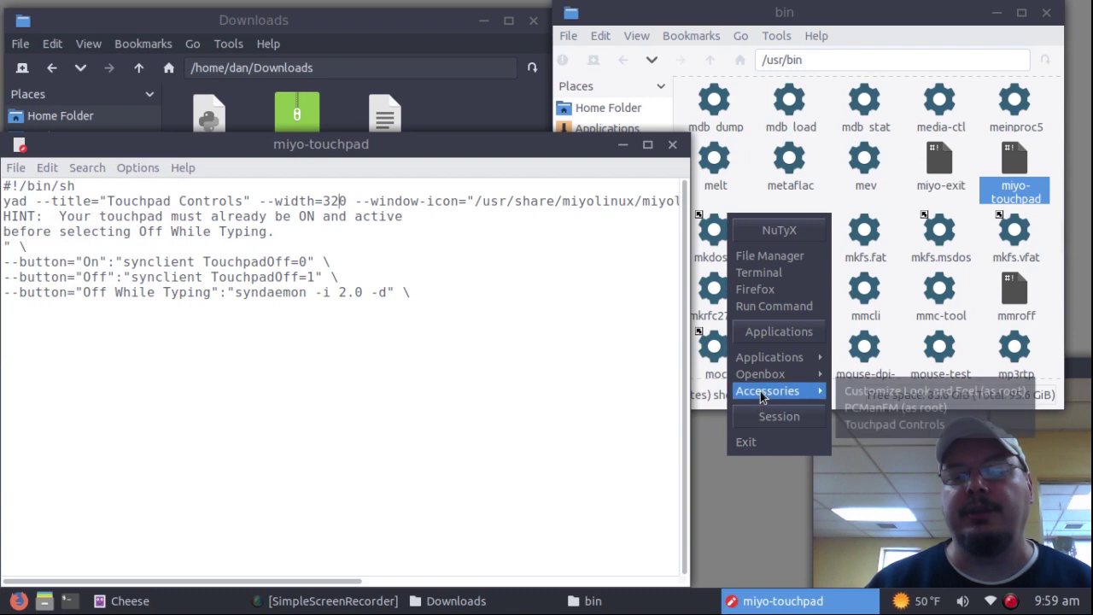
pyautogui.click(892, 420)
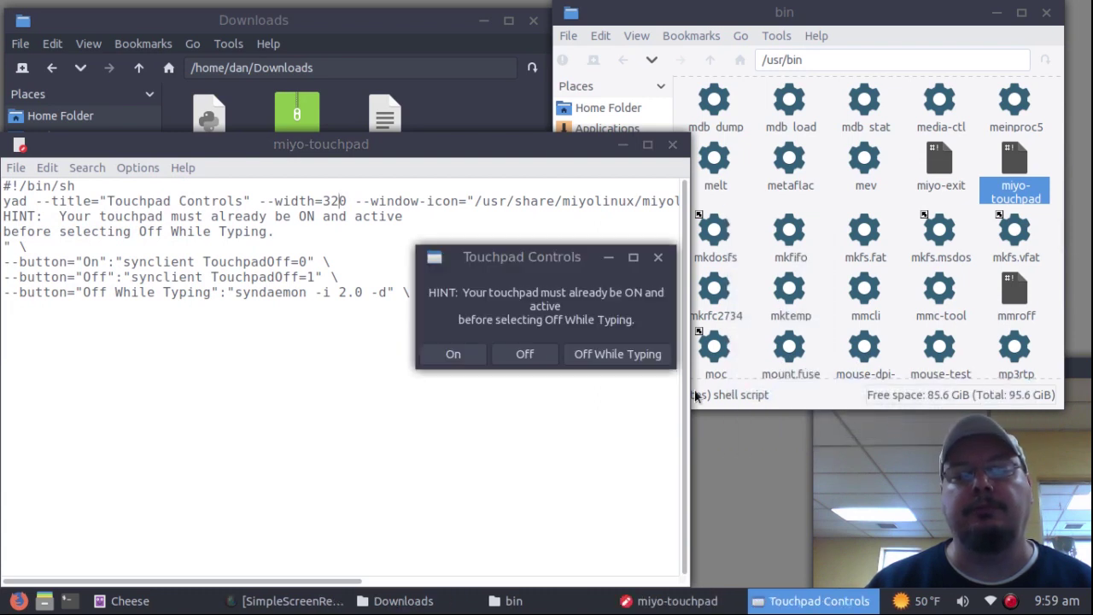
pyautogui.click(659, 258)
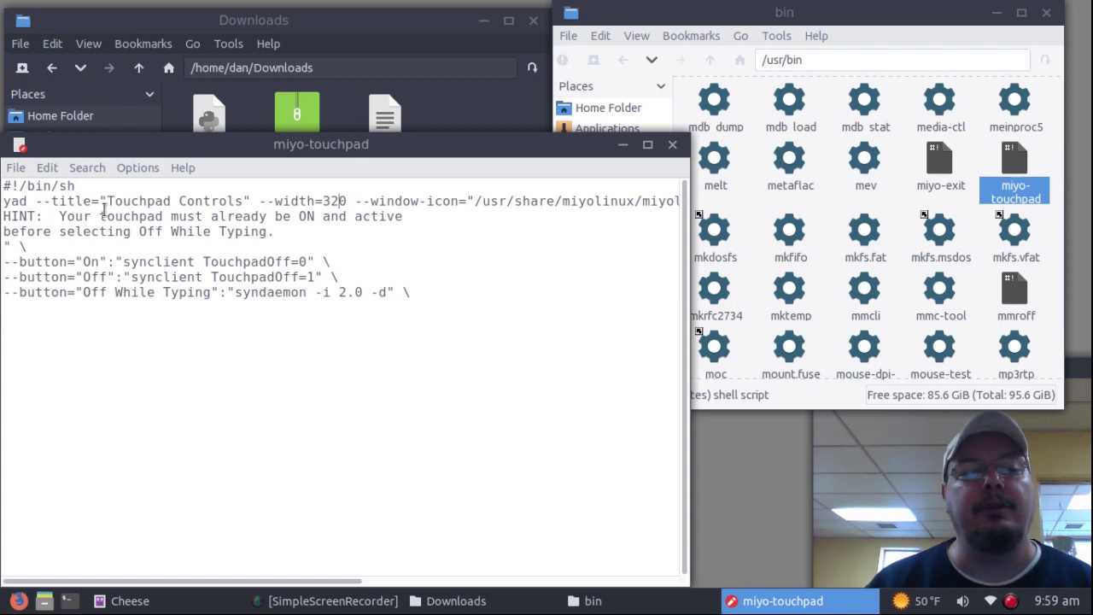
# Step: Change the --width value in the miyo-touchpad script to 350 and save it
pyautogui.click(17, 168)
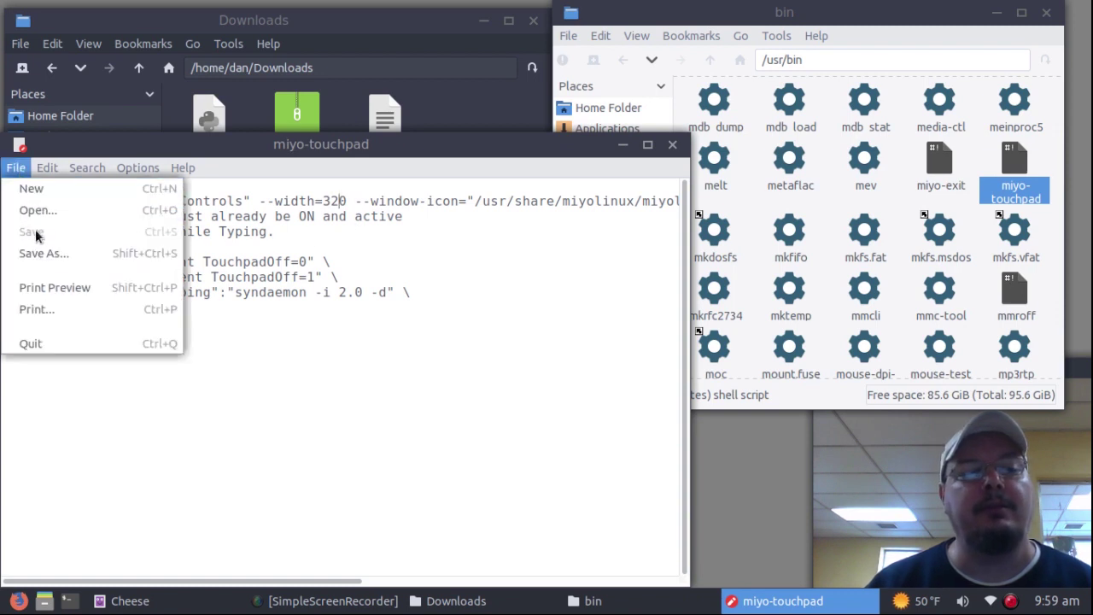
pyautogui.click(350, 235)
pyautogui.click(342, 202)
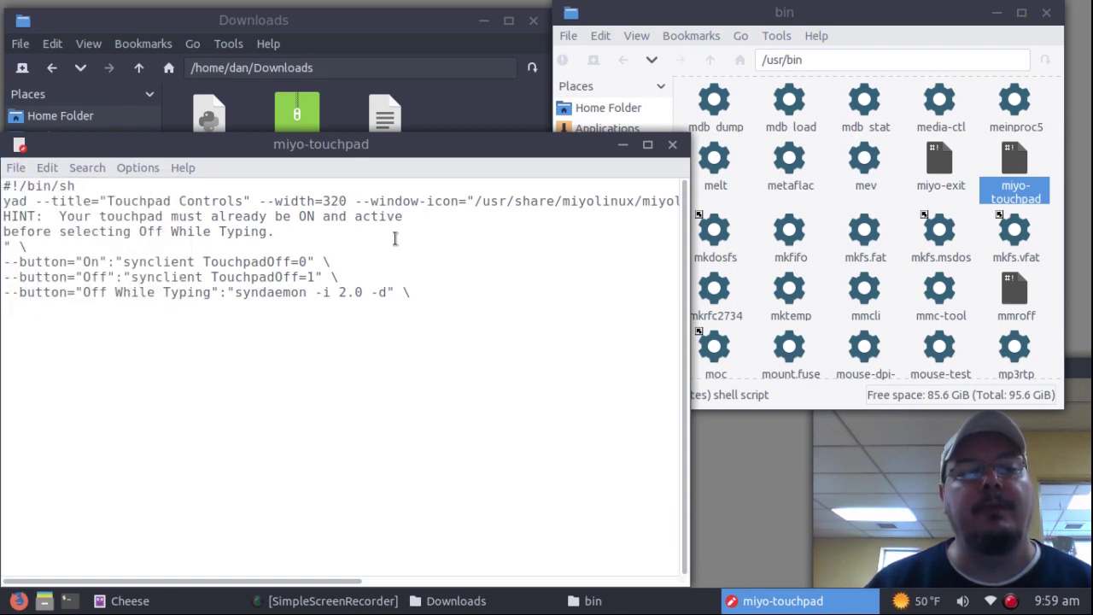
pyautogui.press('BackSpace')
pyautogui.write('5')
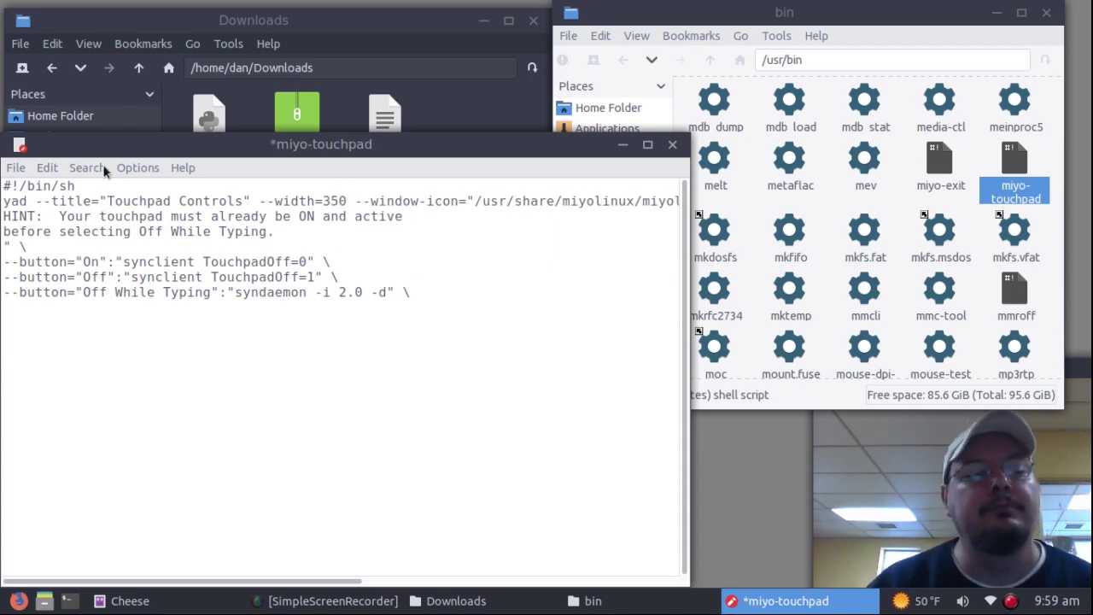
pyautogui.click(14, 167)
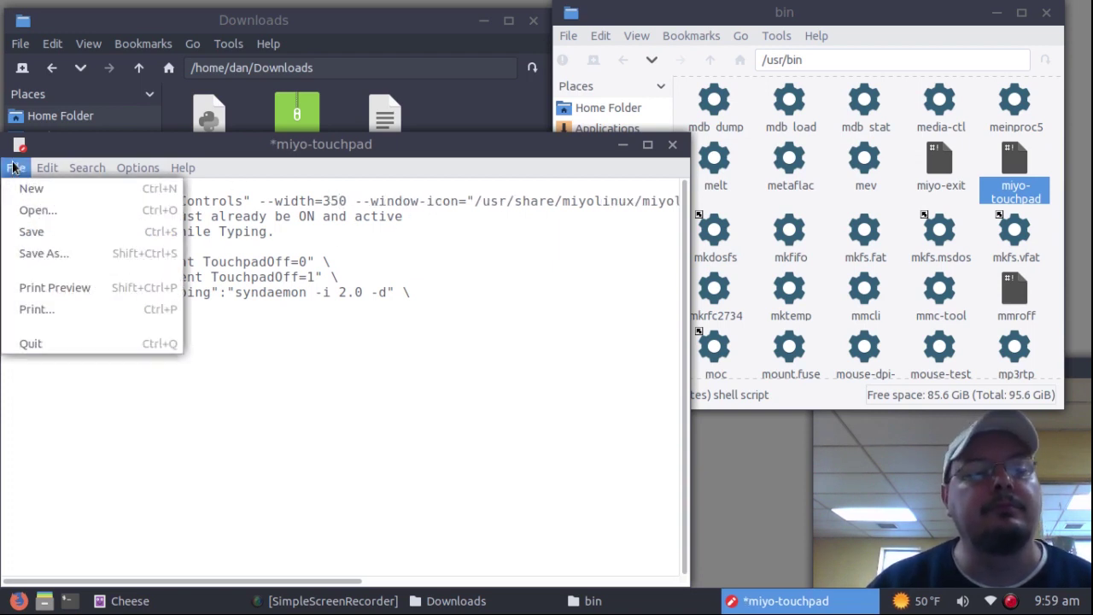
pyautogui.click(32, 231)
# Step: Reconfigure Openbox again, reopen Touchpad Controls to check the hint text at width 350, and close the dialog
pyautogui.rightClick(752, 468)
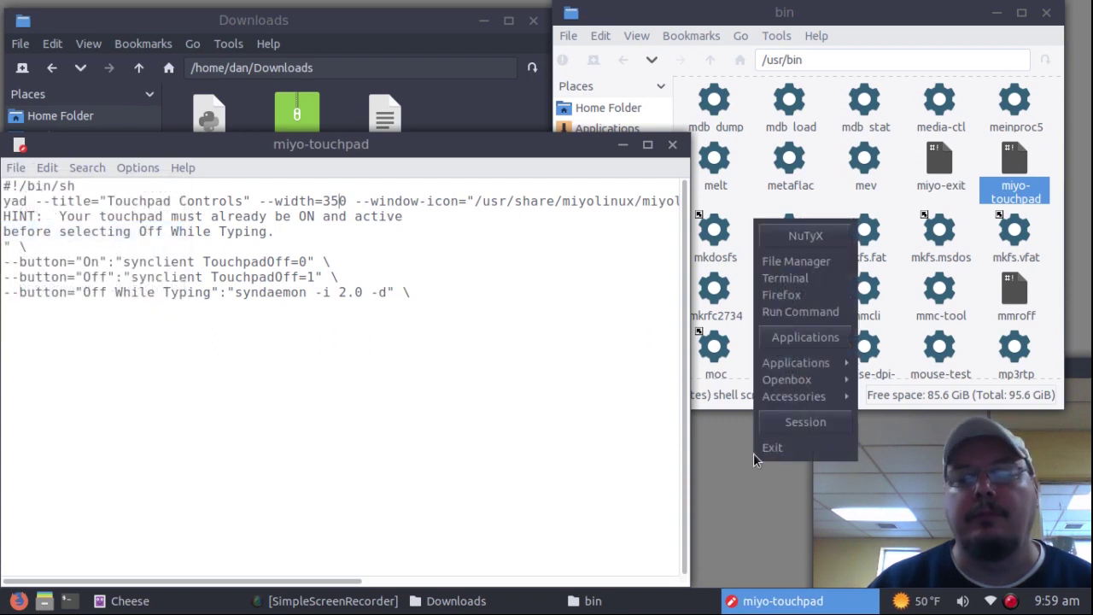
pyautogui.moveTo(802, 380)
pyautogui.click(893, 381)
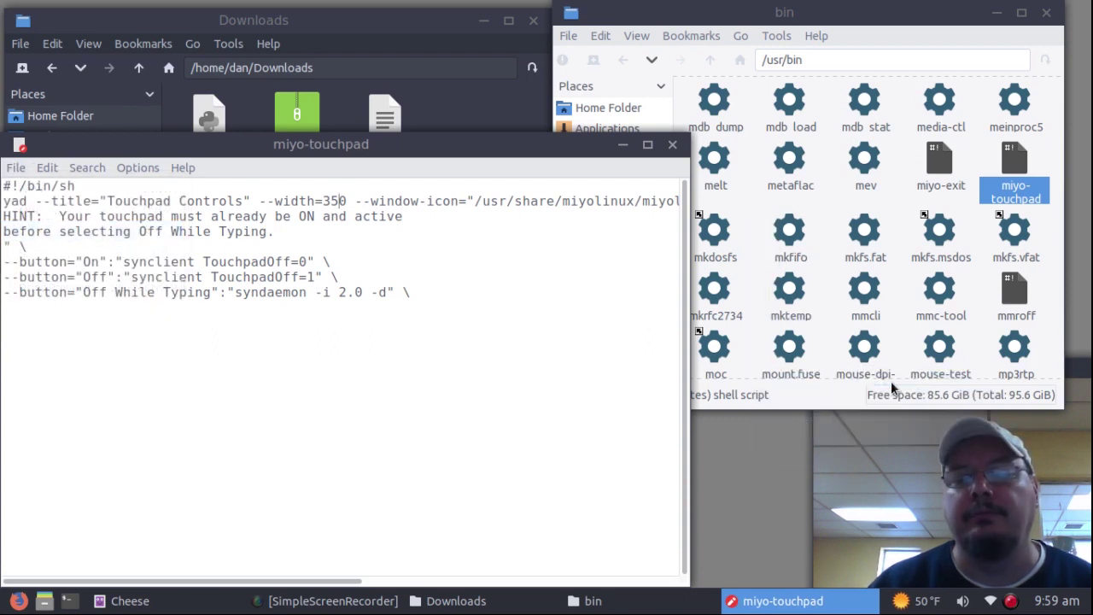
pyautogui.rightClick(711, 445)
pyautogui.moveTo(749, 380)
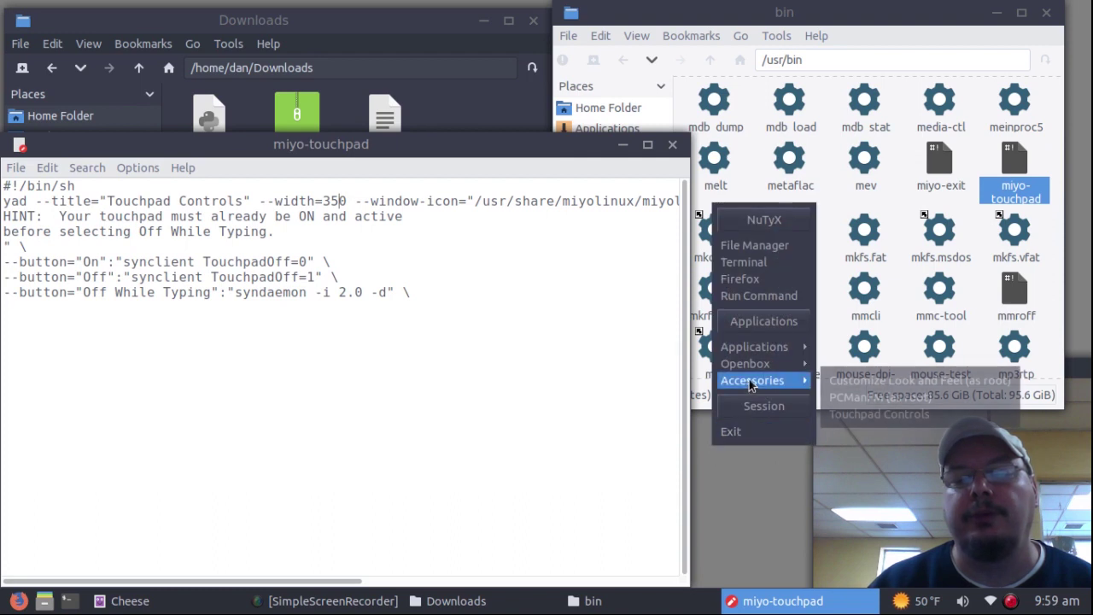
pyautogui.click(865, 414)
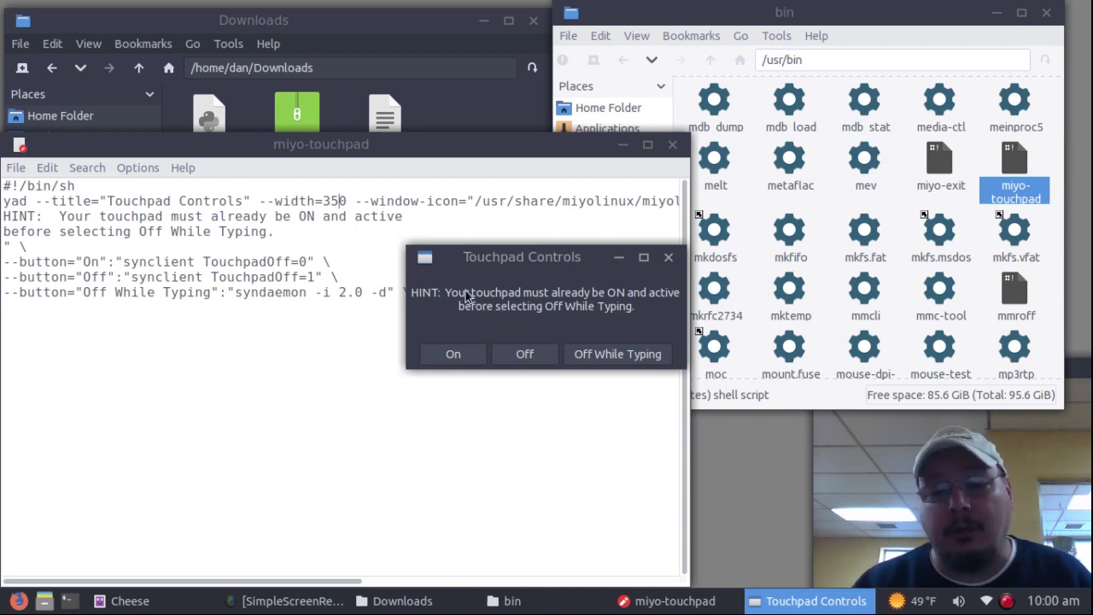
pyautogui.click(669, 262)
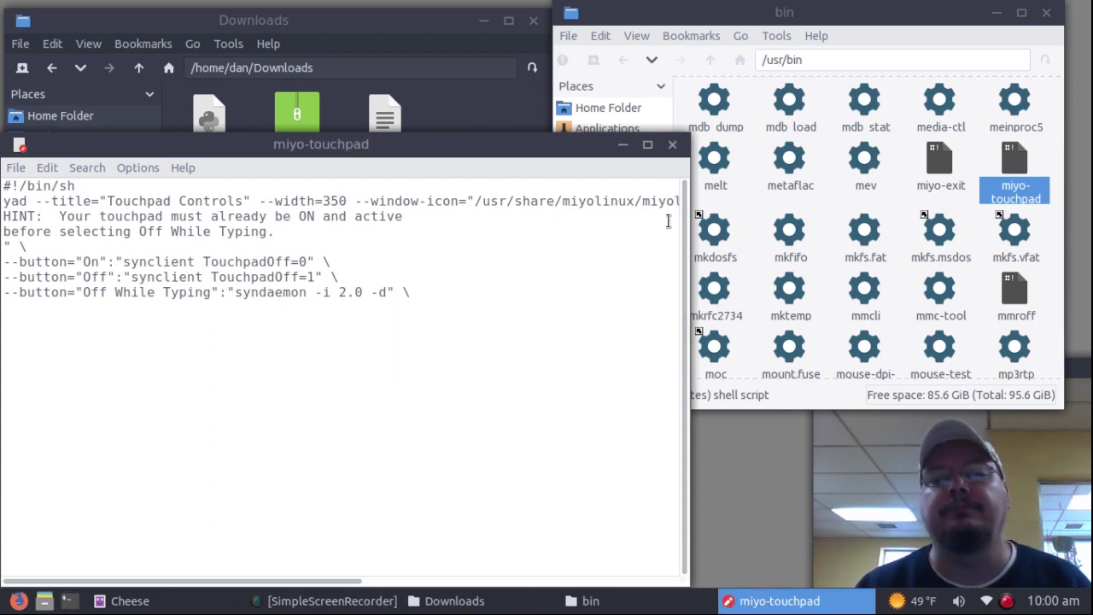
# Step: Close the miyo-touchpad script, open miyo-exit in Leafpad, and highlight the image path /usr/share/miyolinux/miyo-exit.png
pyautogui.click(670, 144)
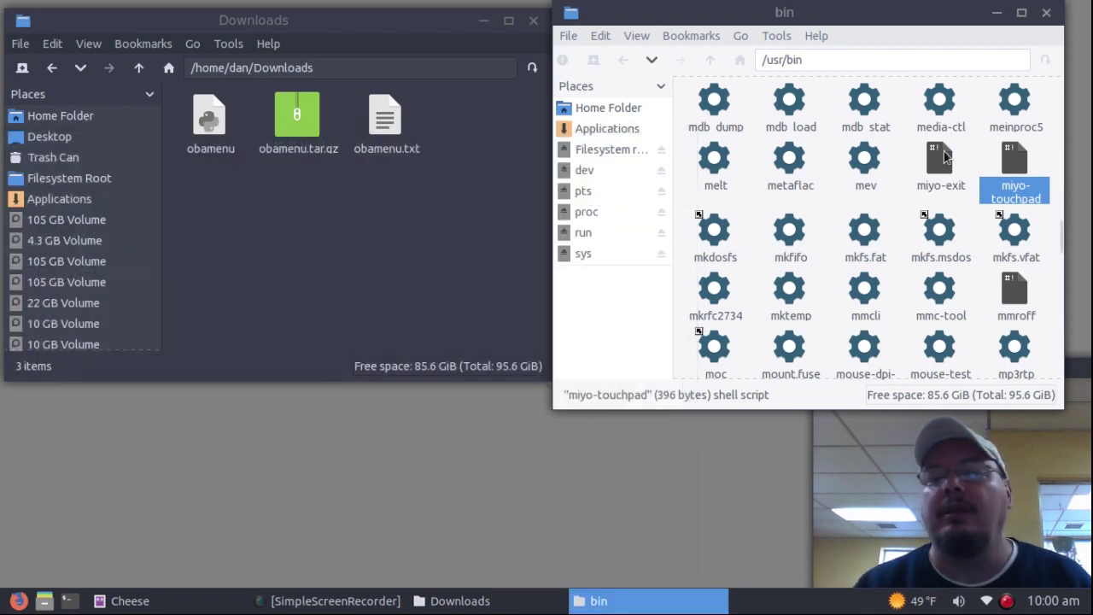
pyautogui.rightClick(945, 155)
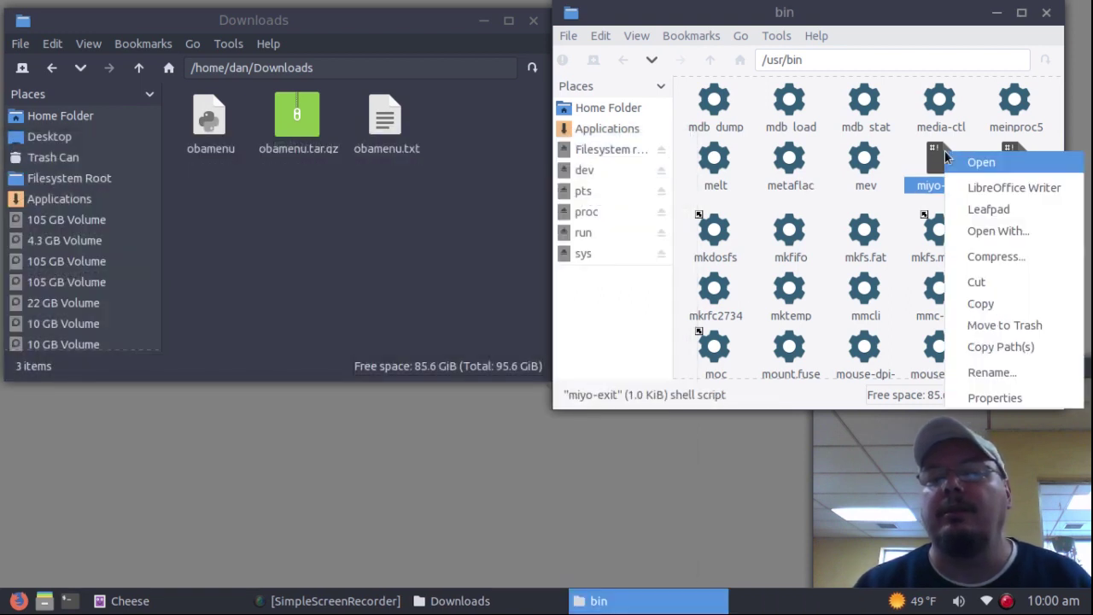
pyautogui.click(988, 209)
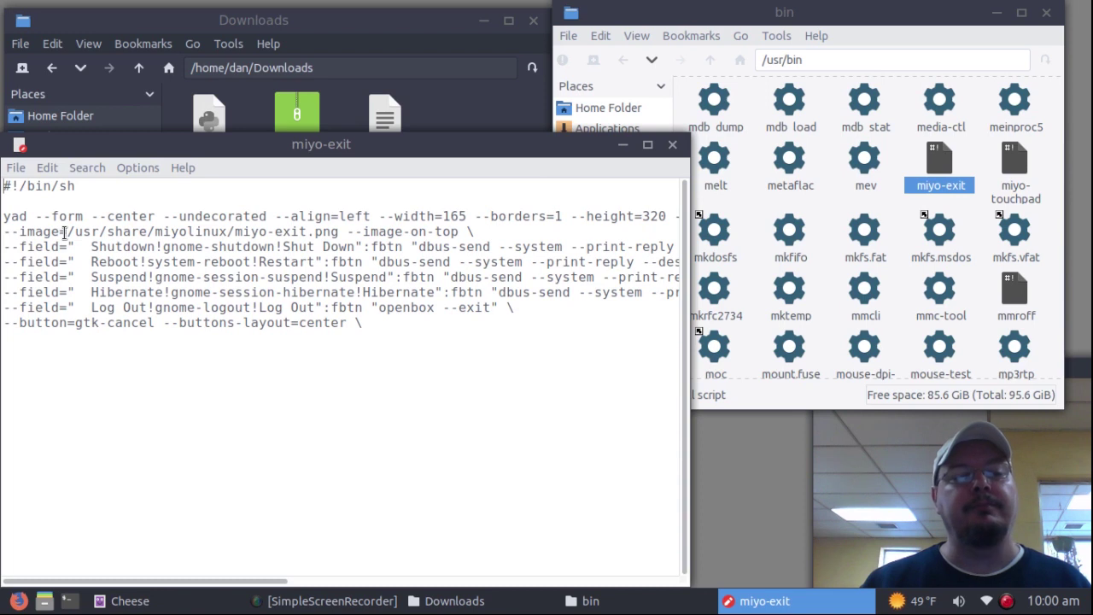
pyautogui.moveTo(67, 231); pyautogui.dragTo(345, 230)
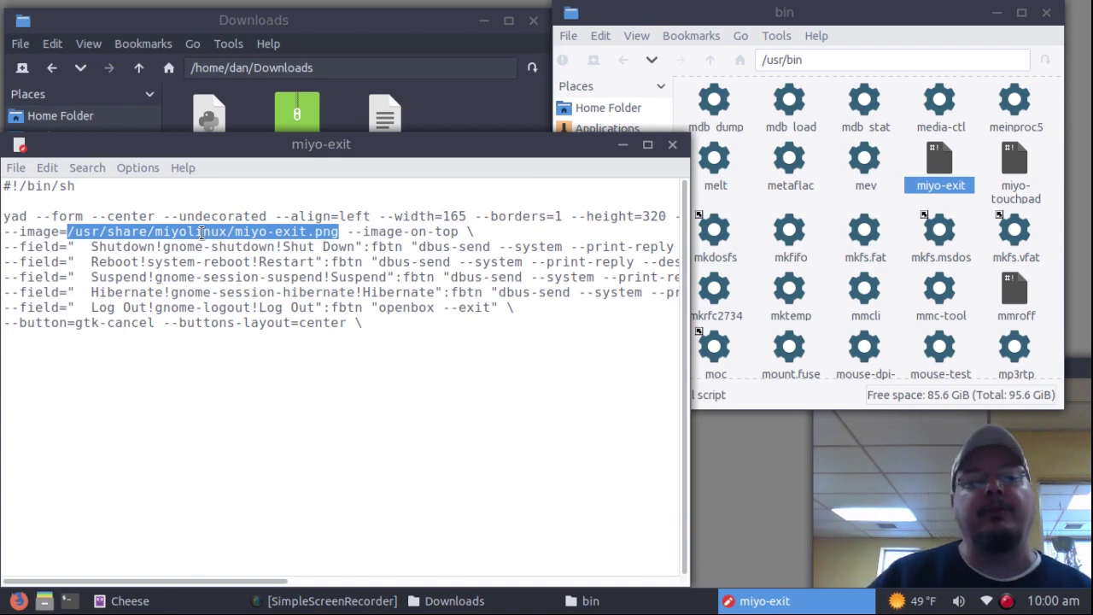
# Step: Switch to Firefox, search the web for nutyx, and open the NuTyX GNU/Linux website
pyautogui.click(766, 463)
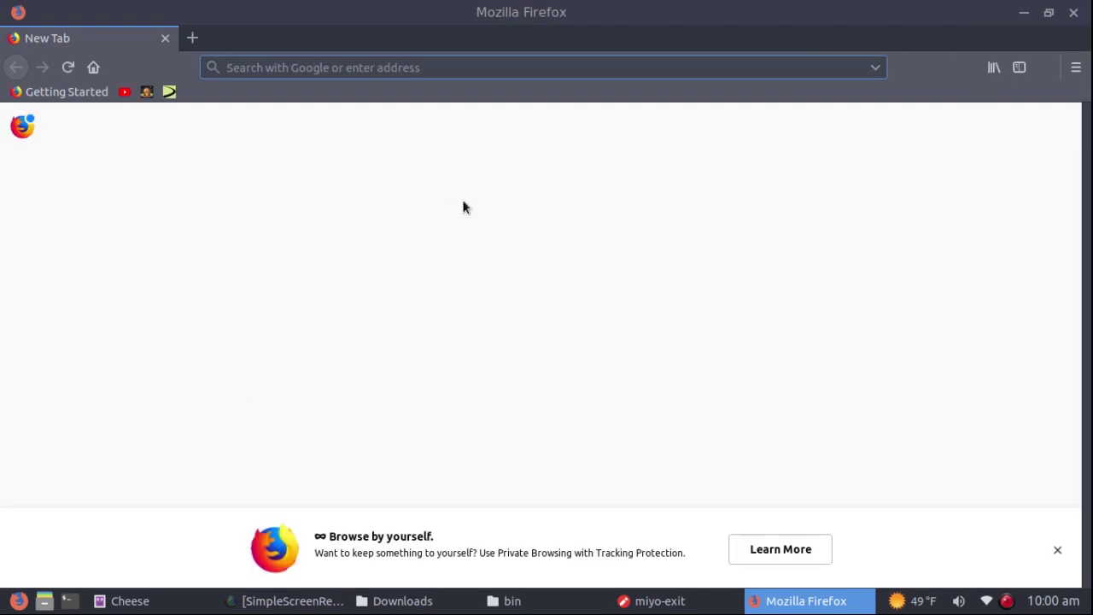
pyautogui.click(374, 70)
pyautogui.write('nutyx')
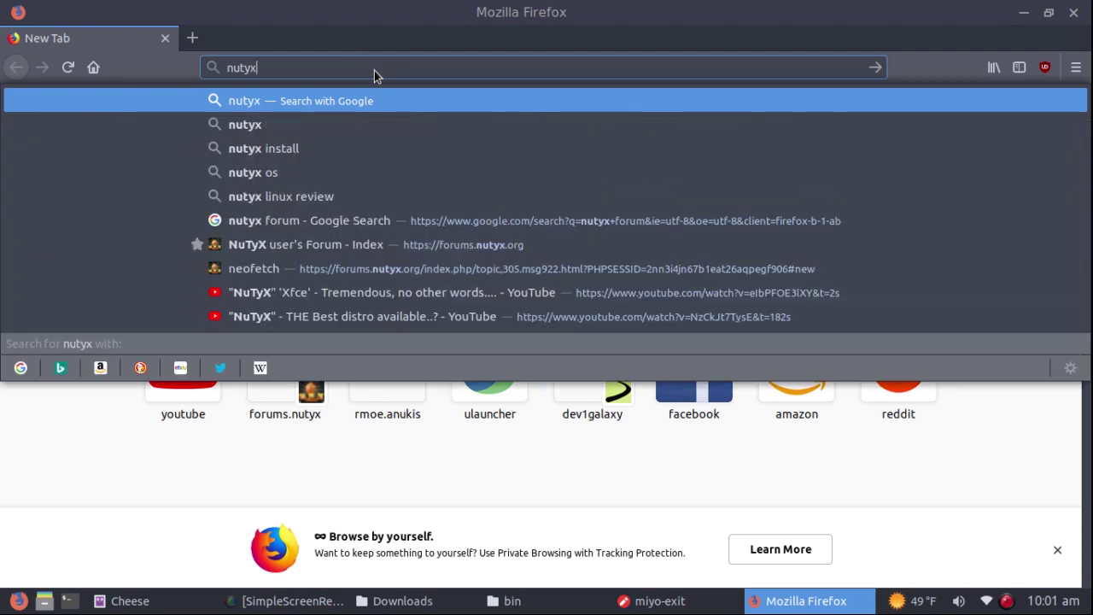
pyautogui.press('Return')
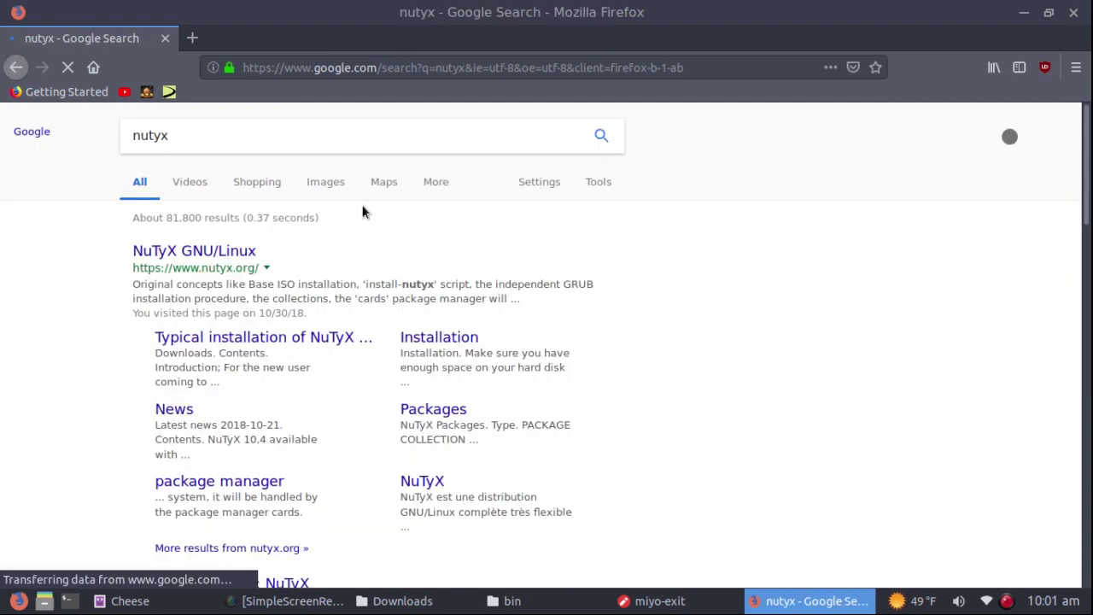
pyautogui.click(222, 254)
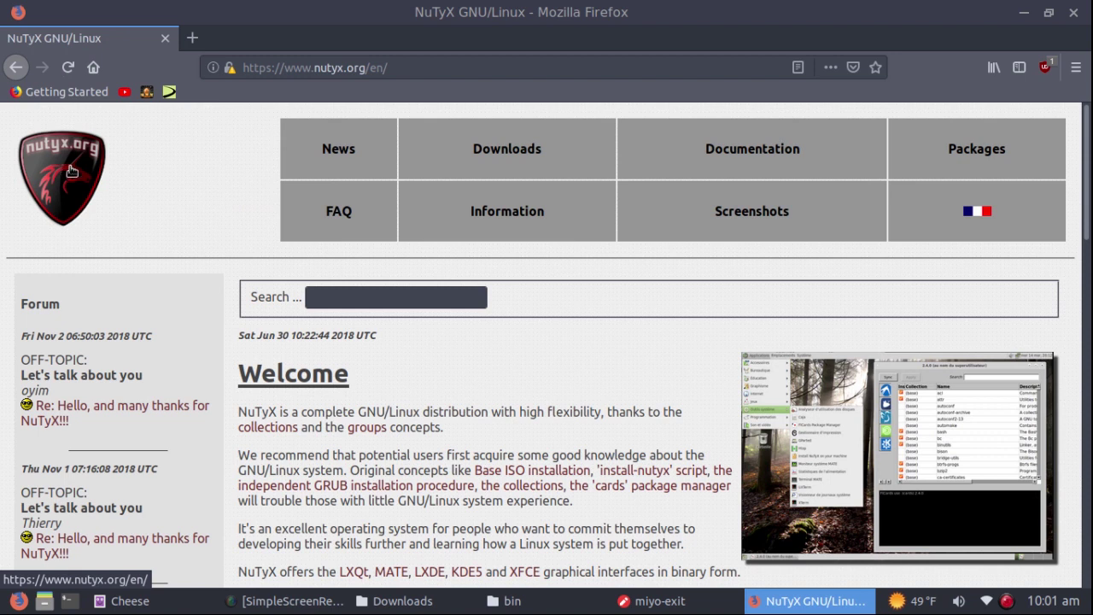
# Step: Save the site's logo image as logo_nutyx_120.png in Downloads, close the browser, and bring the Downloads folder window forward
pyautogui.rightClick(72, 172)
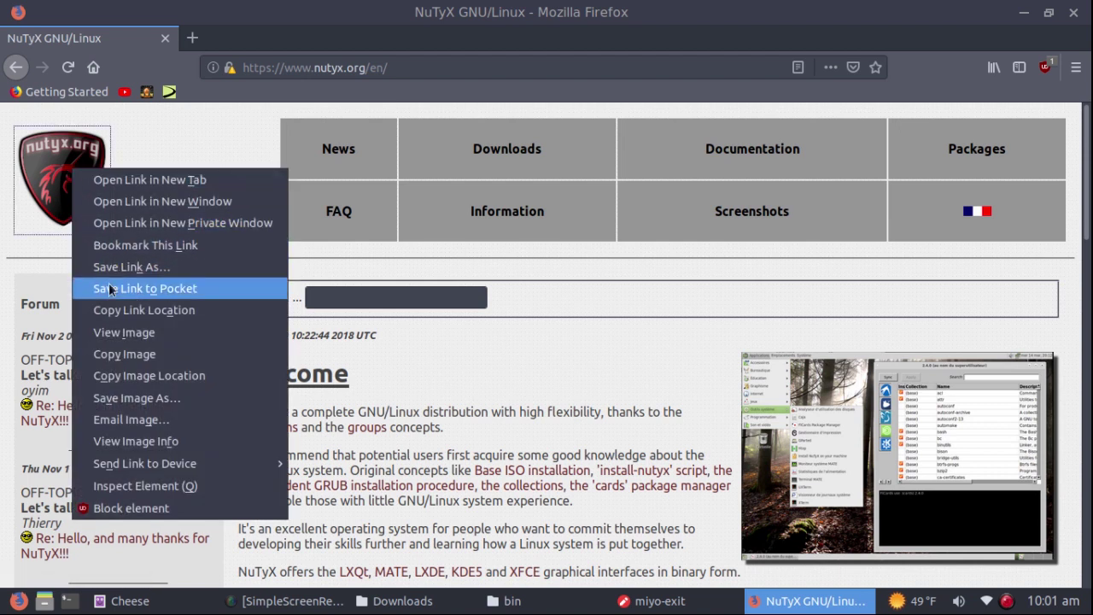
pyautogui.click(117, 398)
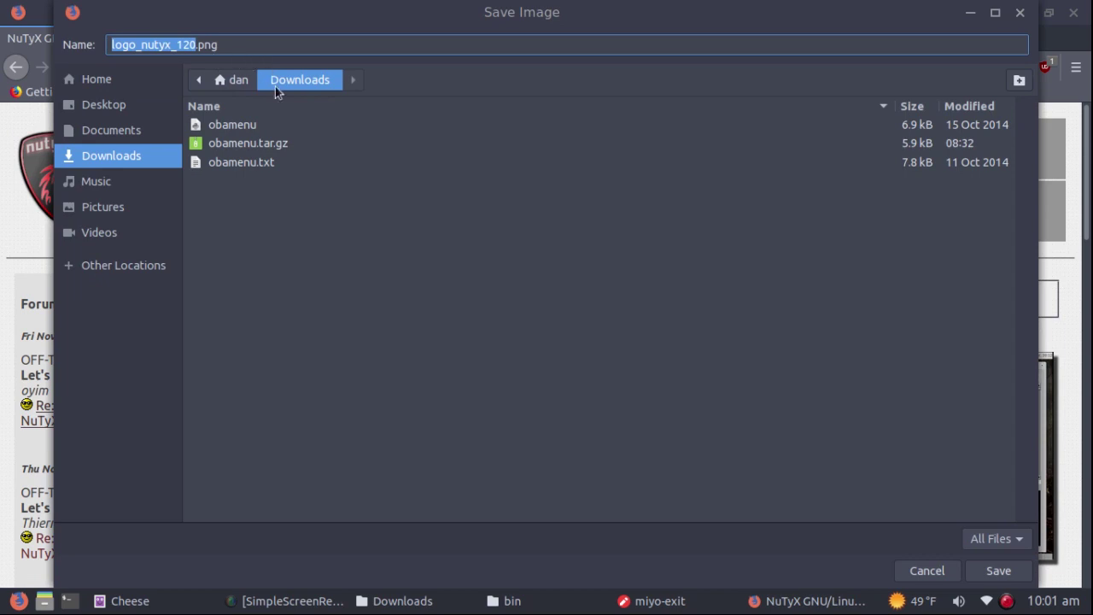
pyautogui.click(1000, 570)
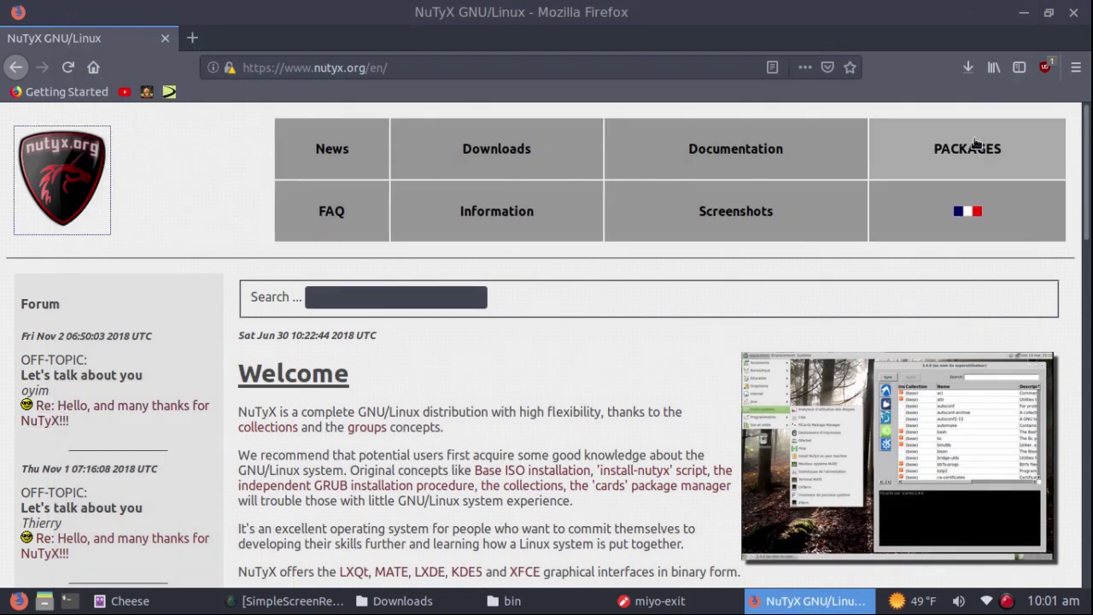
pyautogui.click(1074, 13)
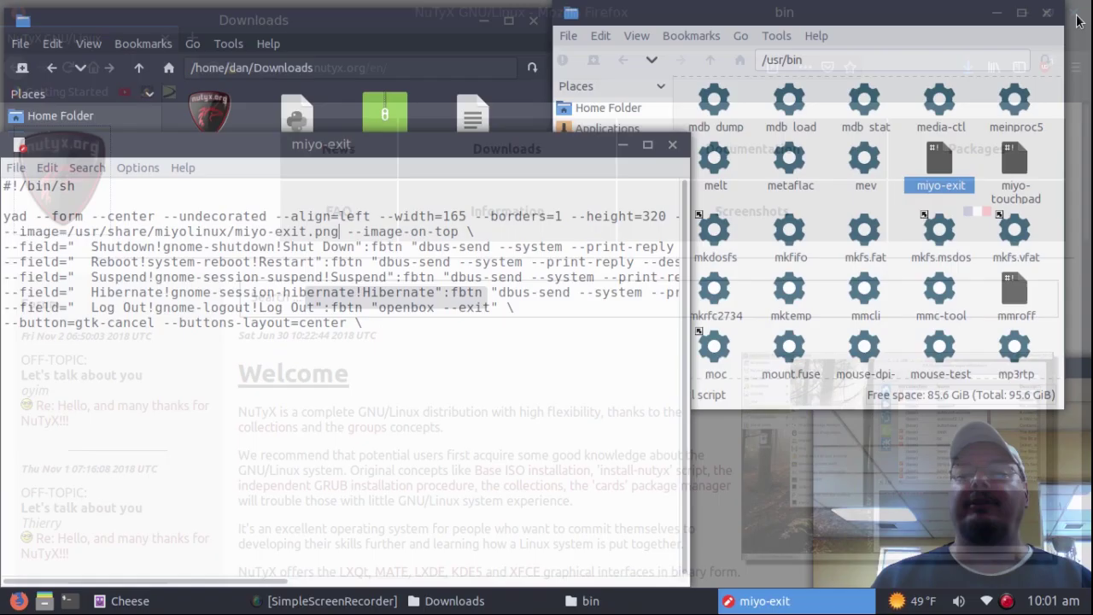
pyautogui.click(374, 25)
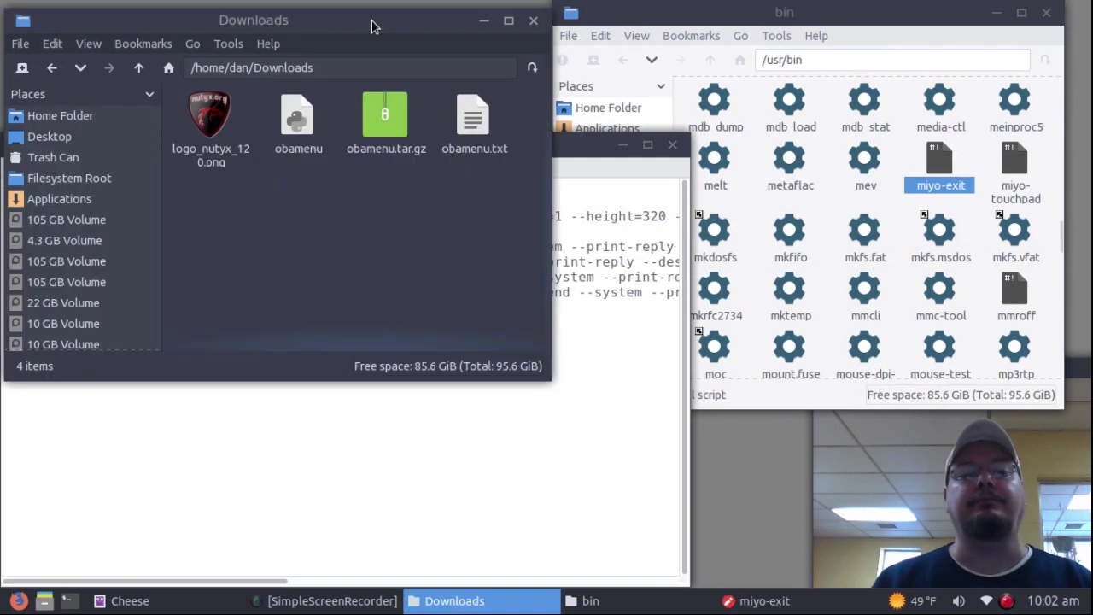
# Step: Open another file manager window from the /usr/bin window and browse to /usr/share in it
pyautogui.click(707, 12)
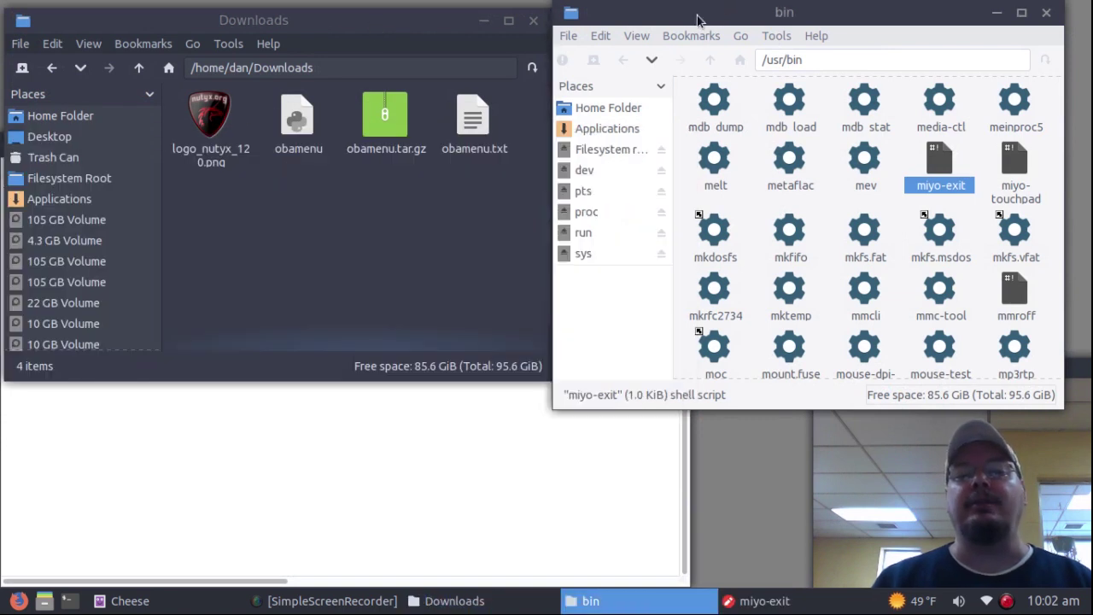
pyautogui.click(567, 35)
pyautogui.click(610, 56)
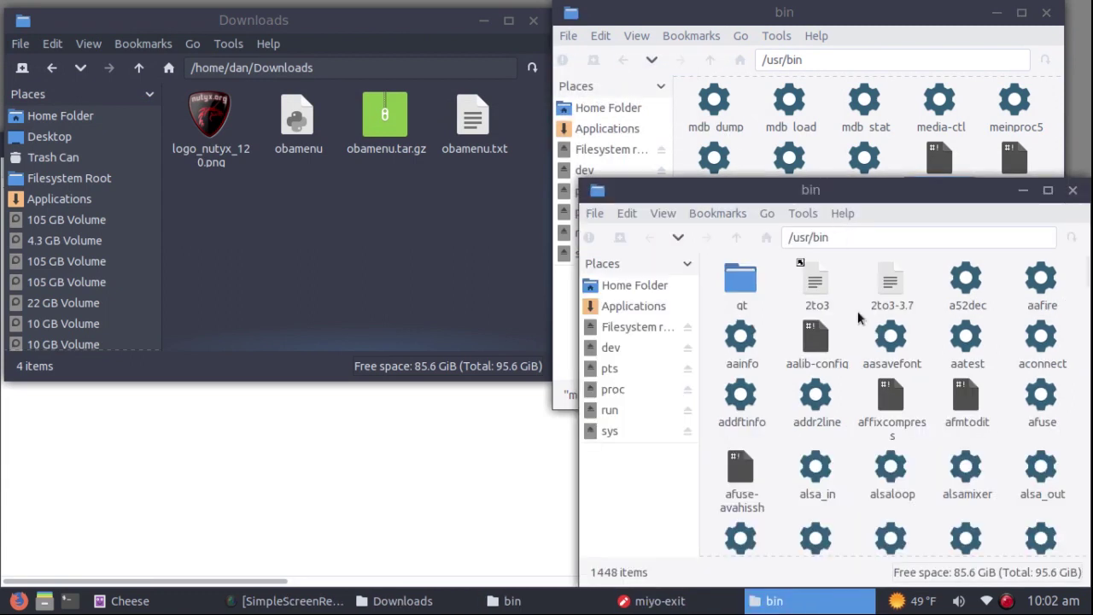
pyautogui.click(639, 326)
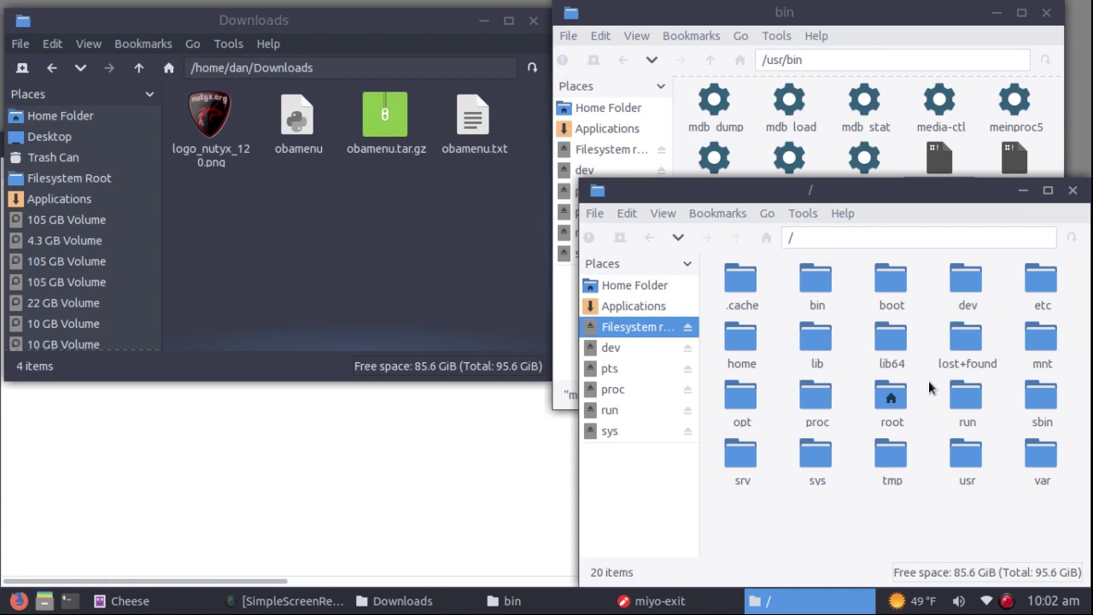
pyautogui.doubleClick(968, 450)
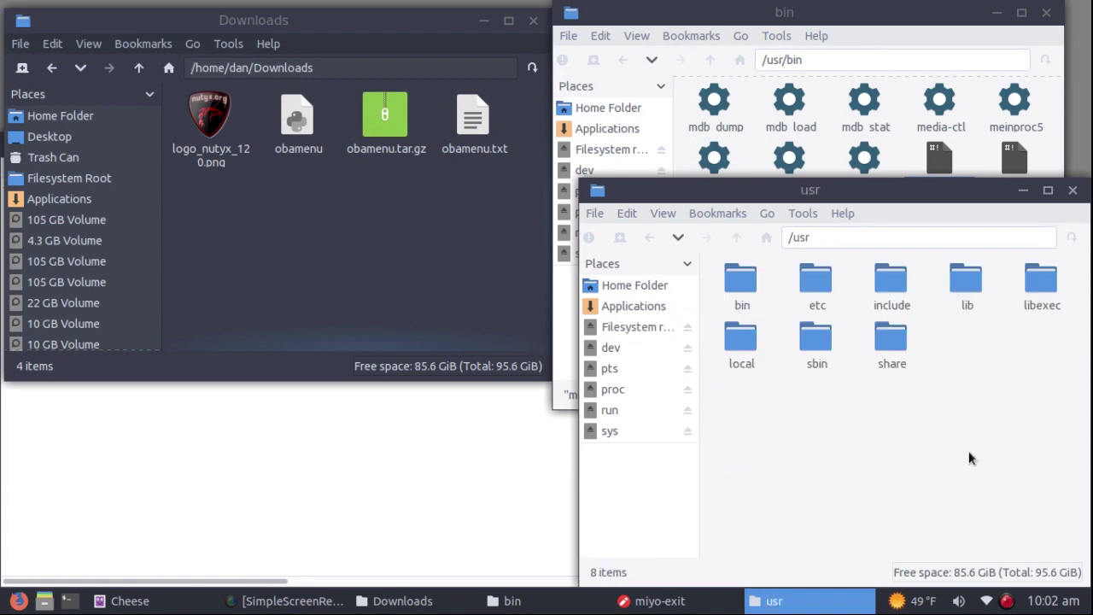
pyautogui.doubleClick(891, 343)
# Step: Create a new folder named images inside /usr/share
pyautogui.scroll(-10, 921, 350)
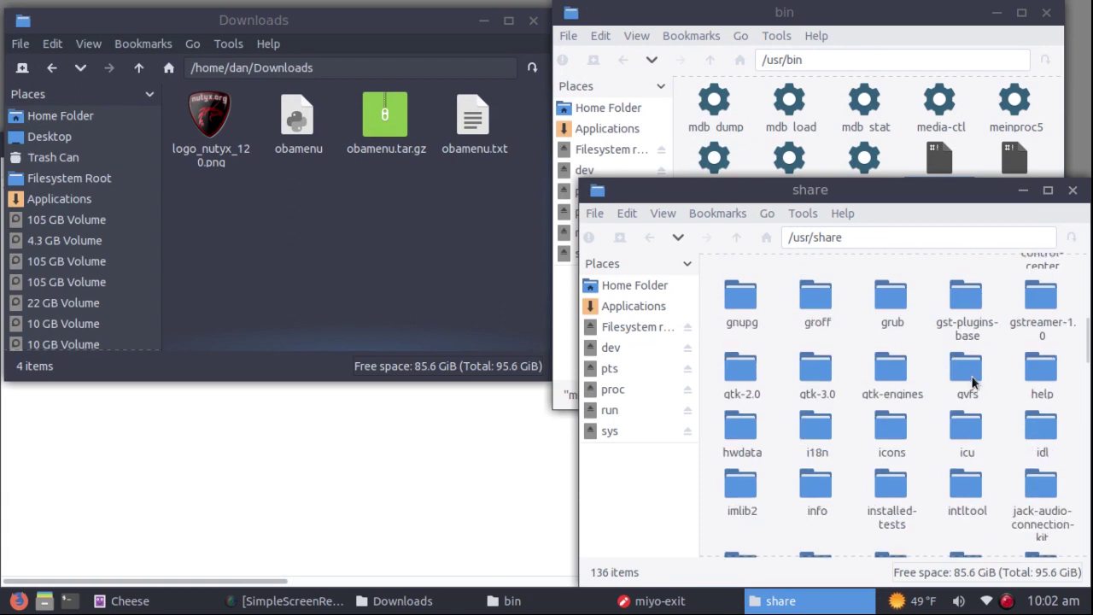
pyautogui.scroll(-1, 988, 408)
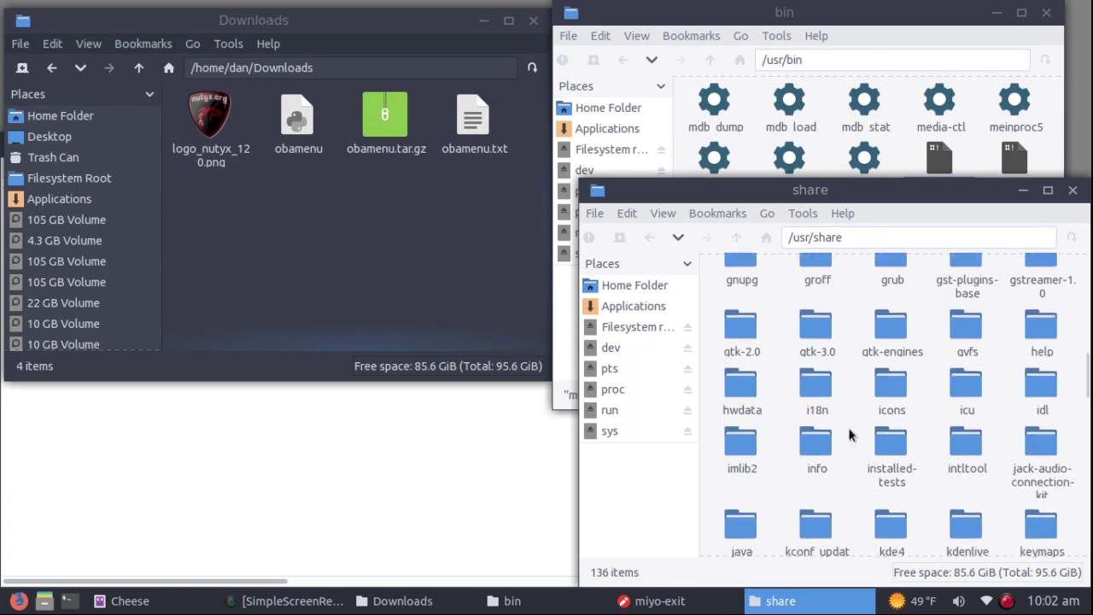
pyautogui.rightClick(1007, 389)
pyautogui.moveTo(923, 399)
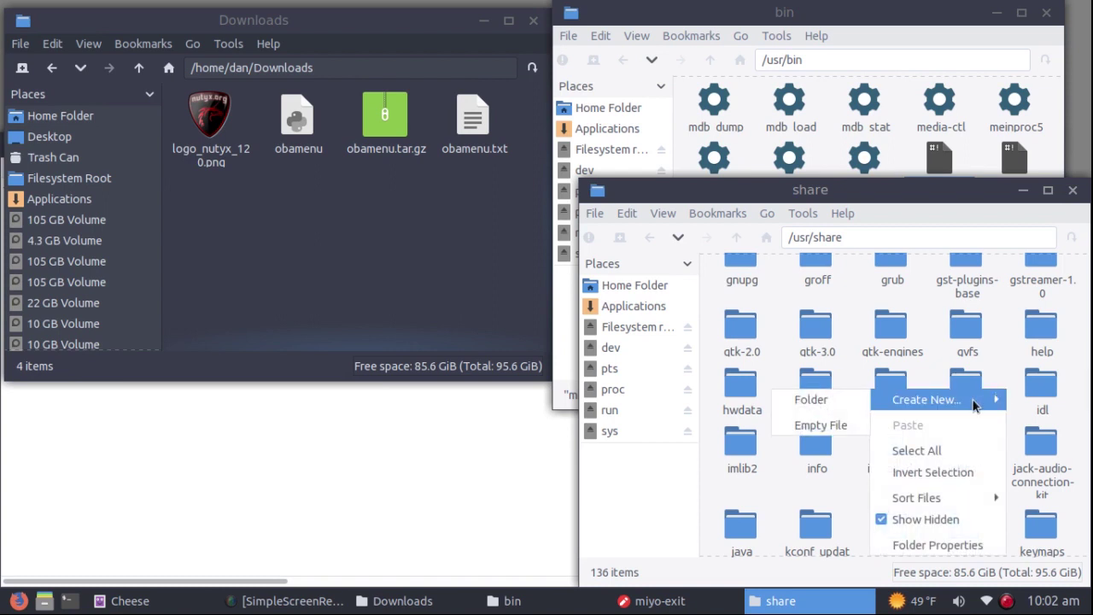
pyautogui.click(852, 401)
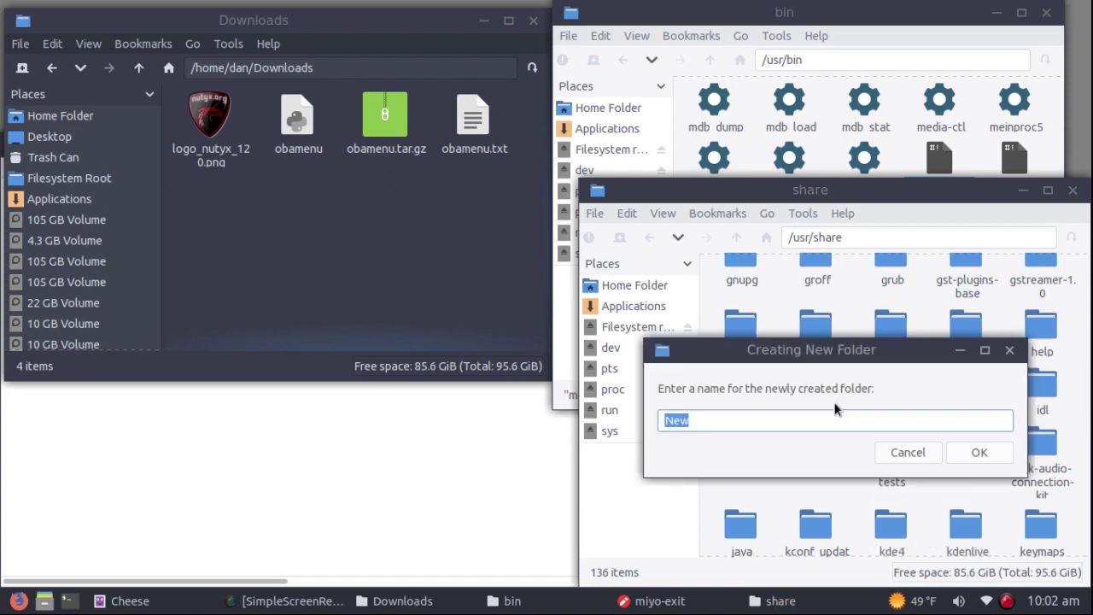
pyautogui.press('BackSpace')
pyautogui.write('images')
pyautogui.press('Return')
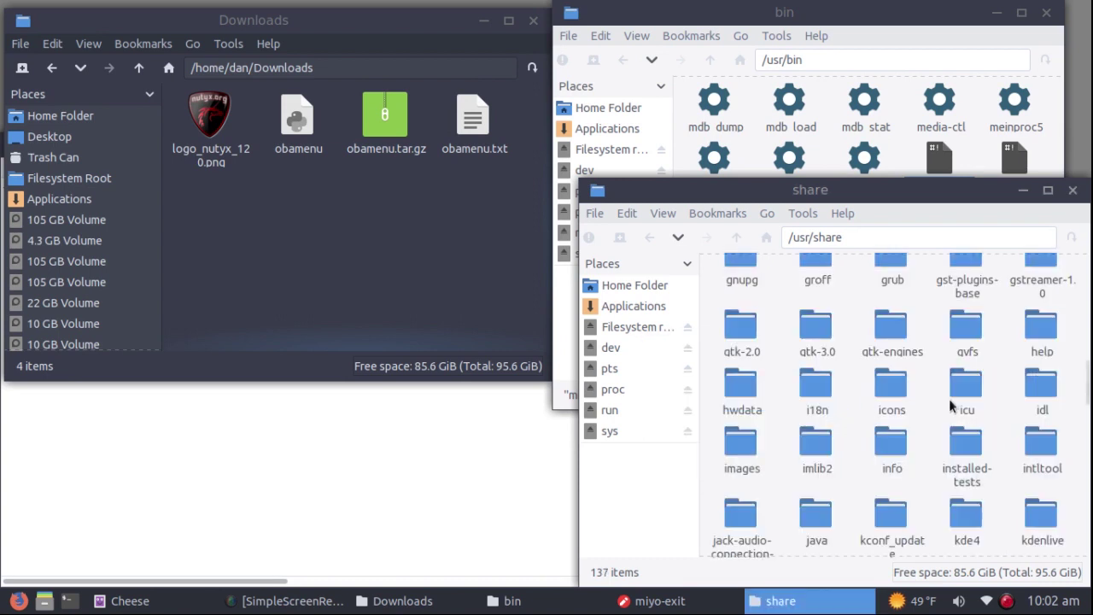
# Step: Move logo_nutyx_120.png from Downloads into the /usr/share/images folder and close the Downloads window
pyautogui.click(744, 451)
pyautogui.doubleClick(744, 448)
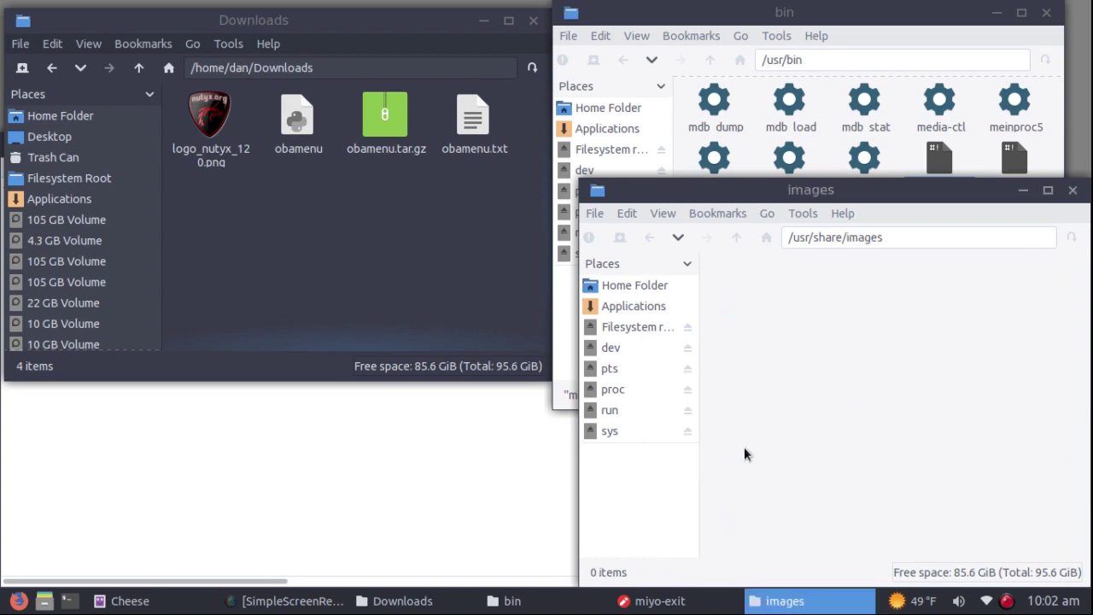
pyautogui.moveTo(209, 119); pyautogui.dragTo(779, 293)
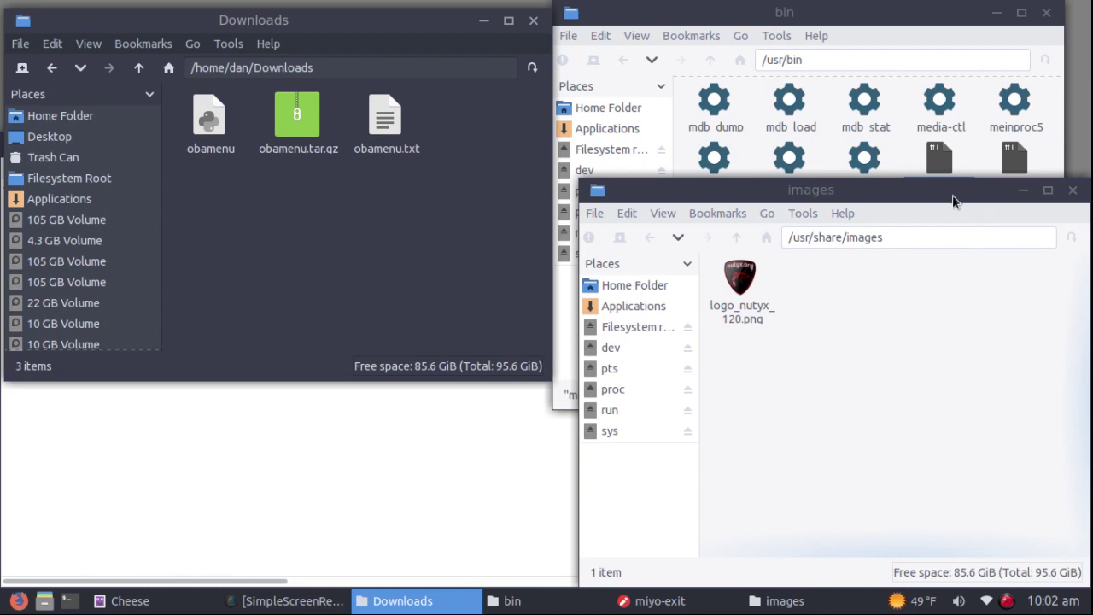
pyautogui.click(535, 21)
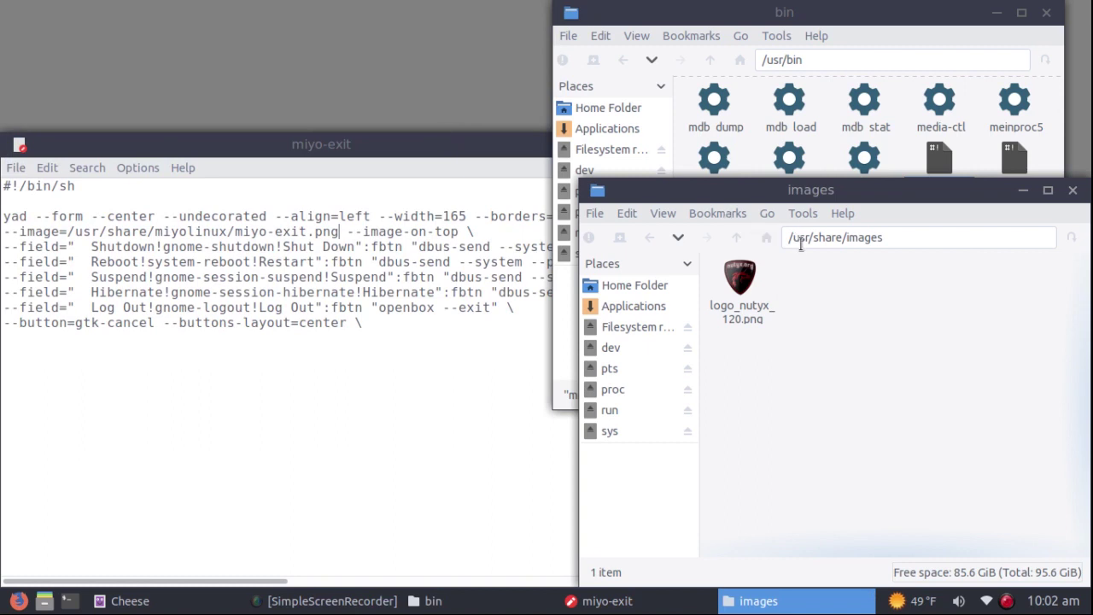
# Step: Rename the logo file in /usr/share/images as nutyx.png
pyautogui.click(359, 153)
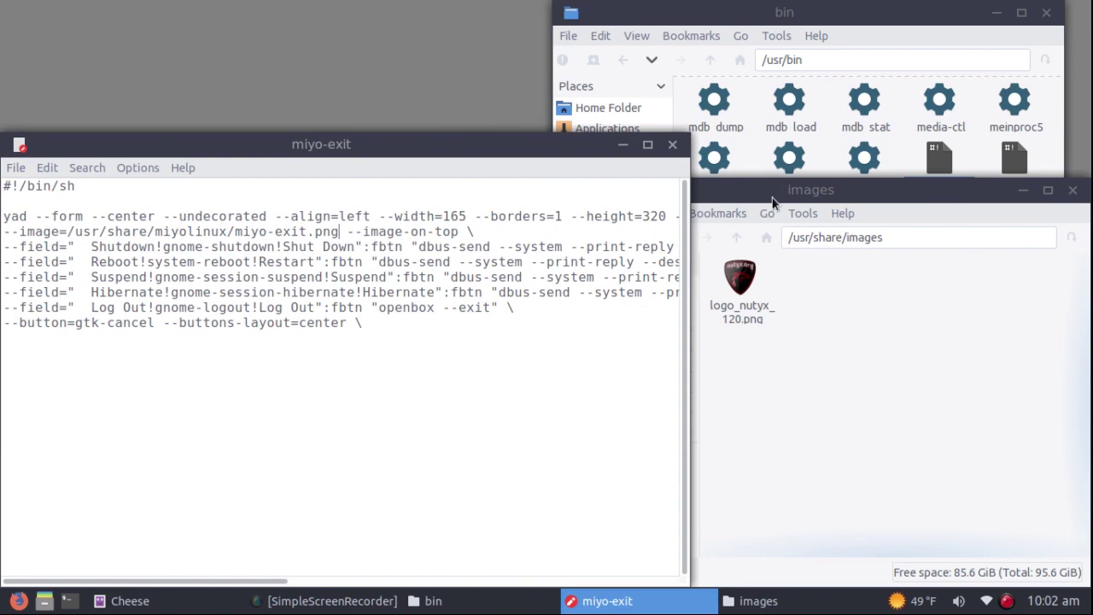
pyautogui.rightClick(740, 282)
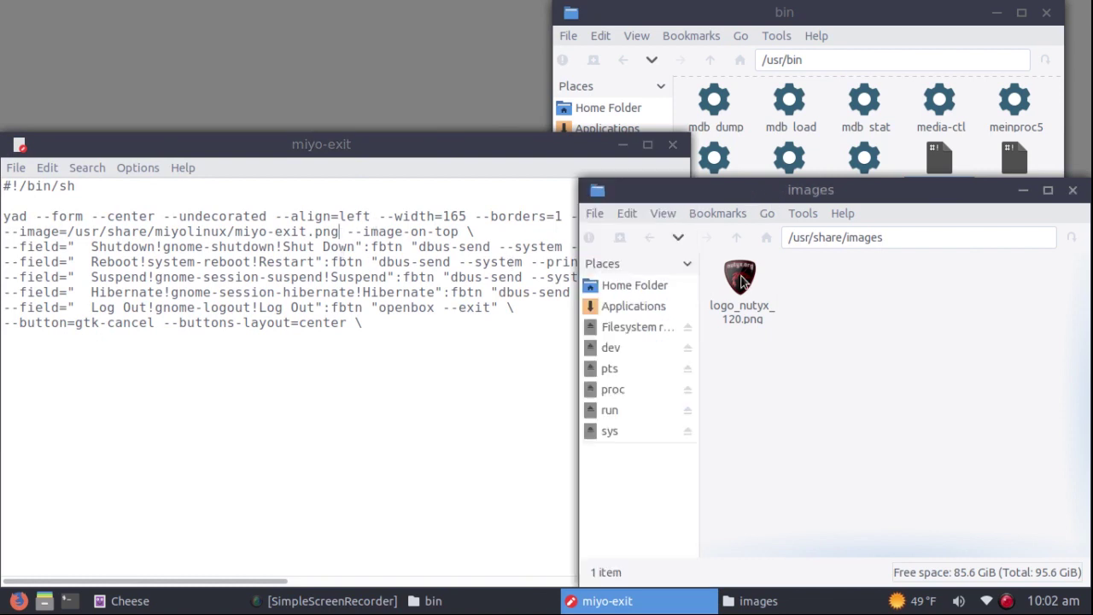
pyautogui.click(789, 474)
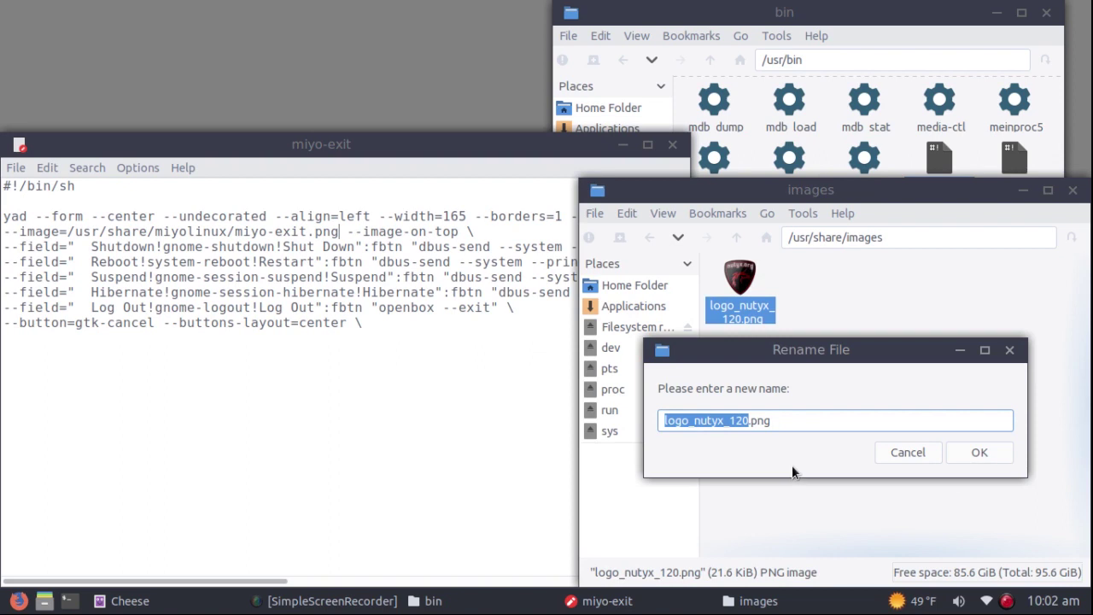
pyautogui.write('nutyx')
pyautogui.press('Return')
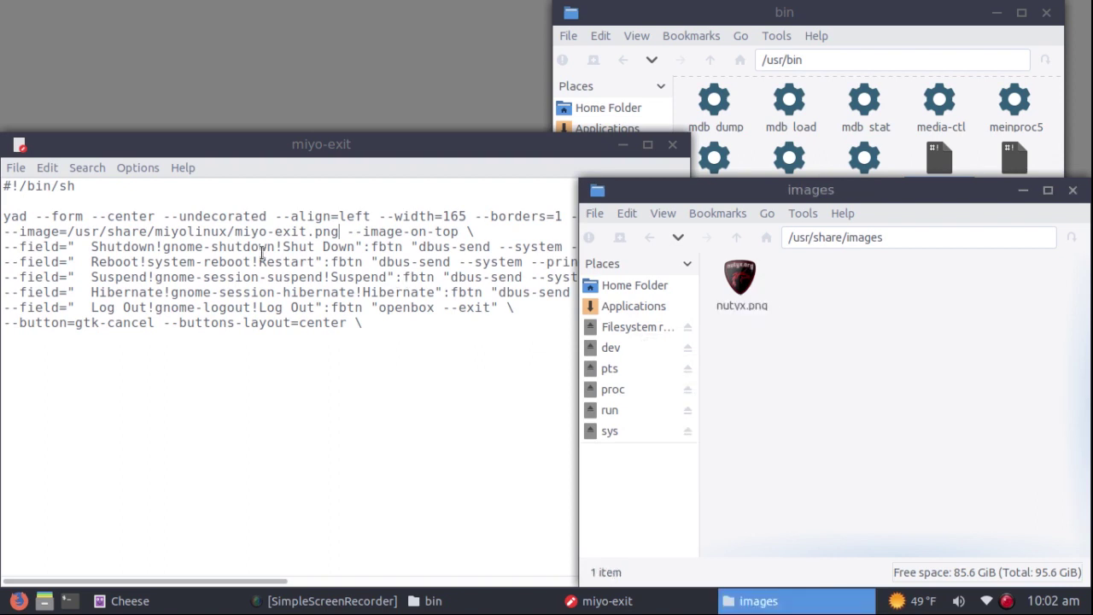
# Step: Change the image path in the miyo-exit script to /usr/share/images/nutyx.png and save the script
pyautogui.click(158, 231)
pyautogui.moveTo(158, 231); pyautogui.dragTo(339, 234)
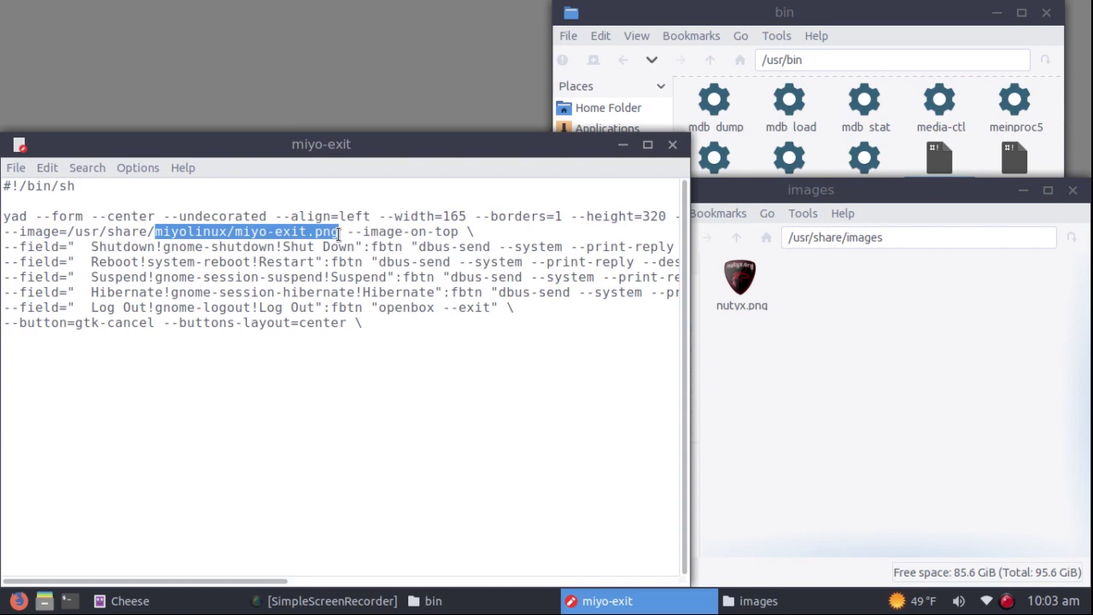
pyautogui.write('images/nutyx.png')
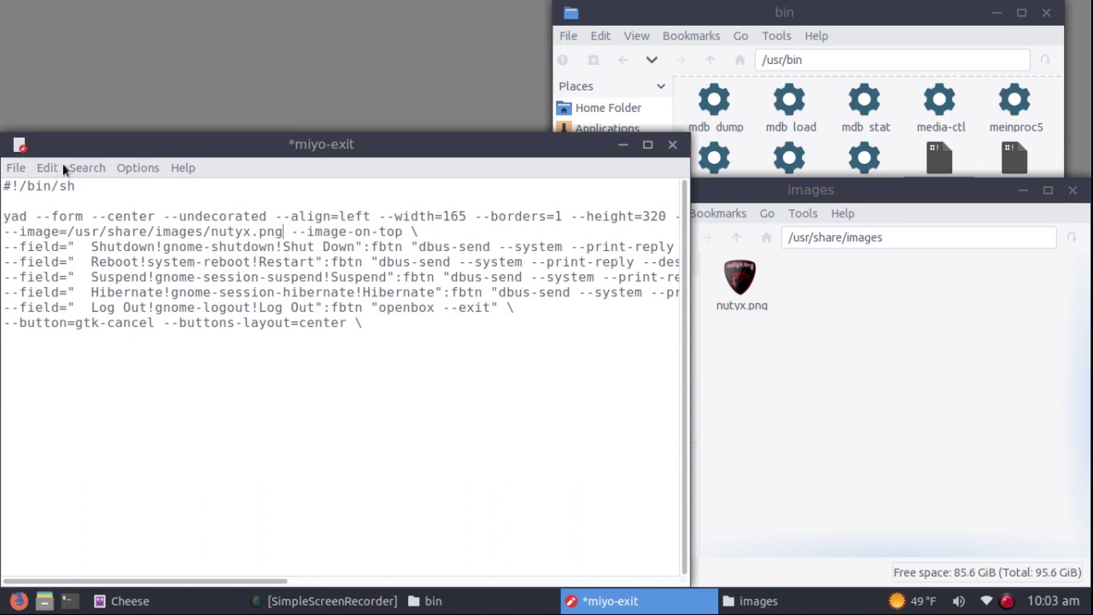
pyautogui.click(22, 170)
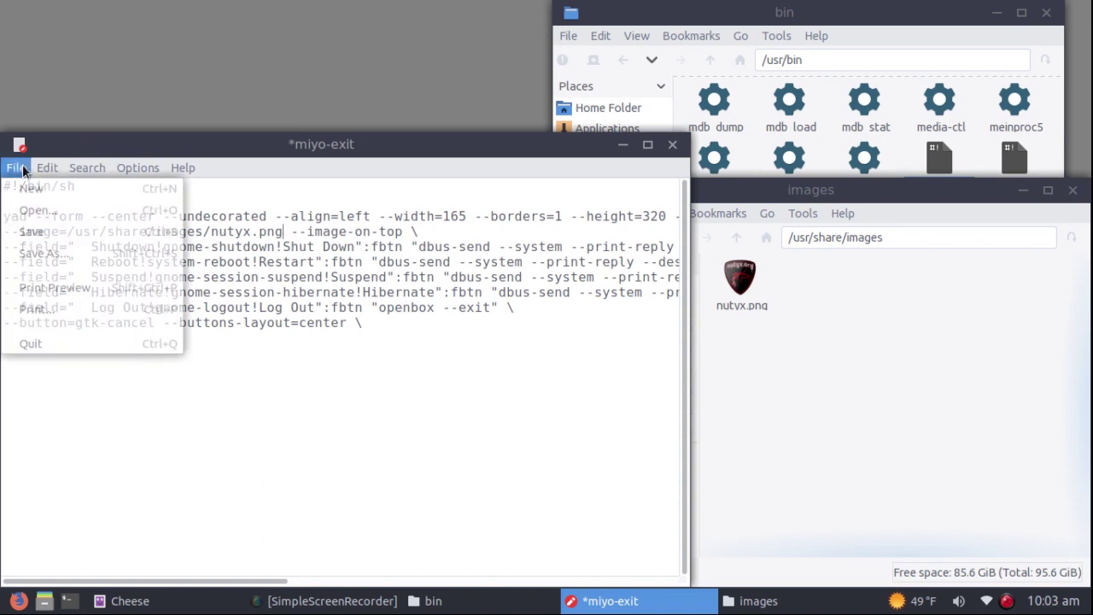
pyautogui.click(35, 231)
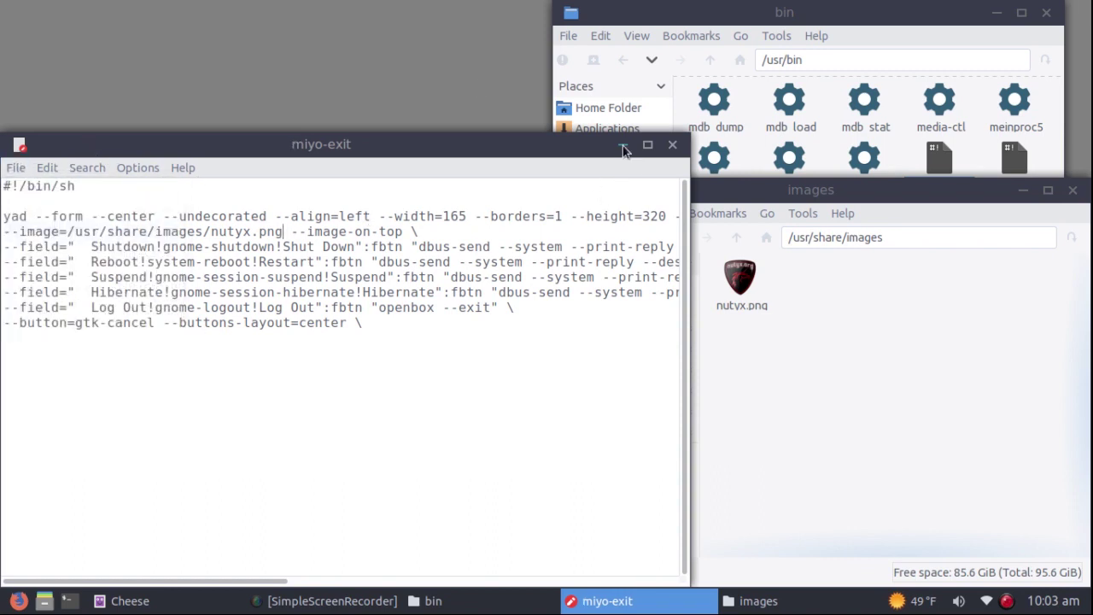
# Step: Reconfigure Openbox, open the exit dialog to check its logo, and cancel the dialog
pyautogui.rightClick(327, 55)
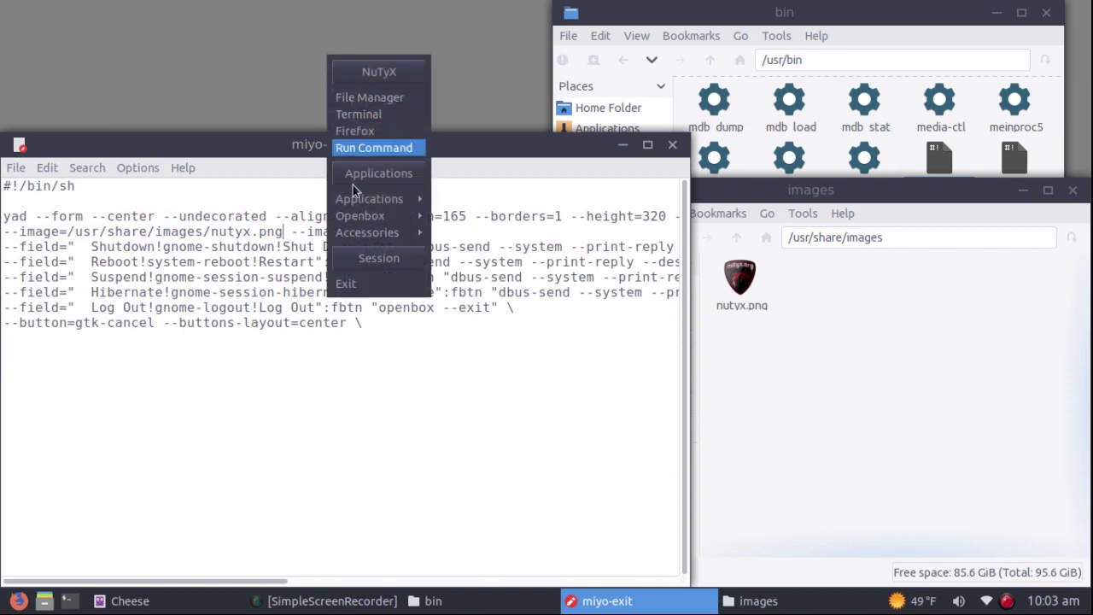
pyautogui.moveTo(360, 220)
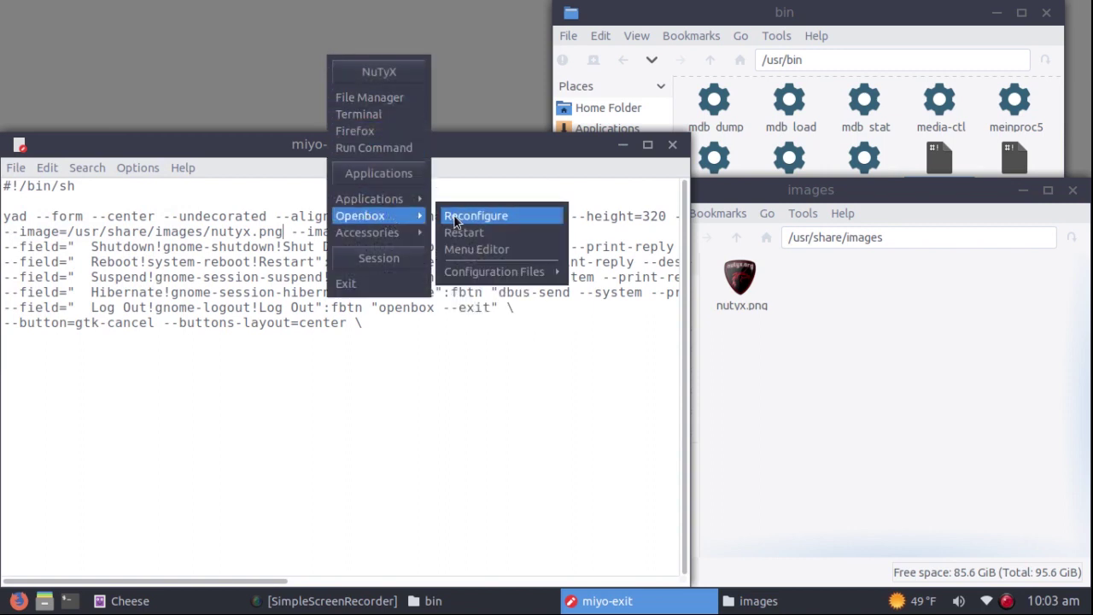
pyautogui.click(458, 214)
pyautogui.rightClick(305, 38)
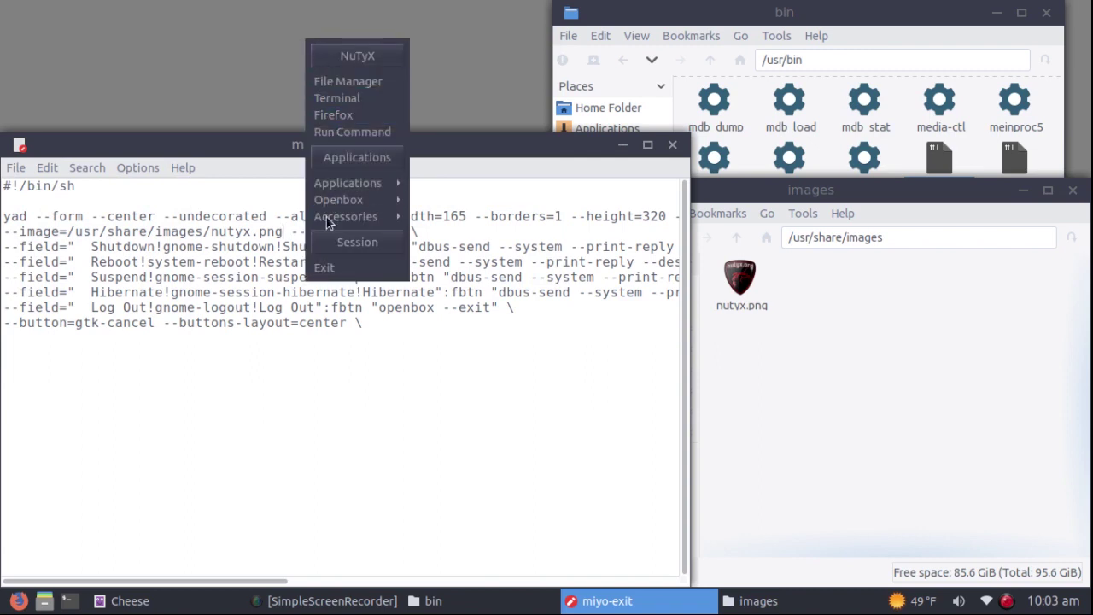
pyautogui.click(327, 265)
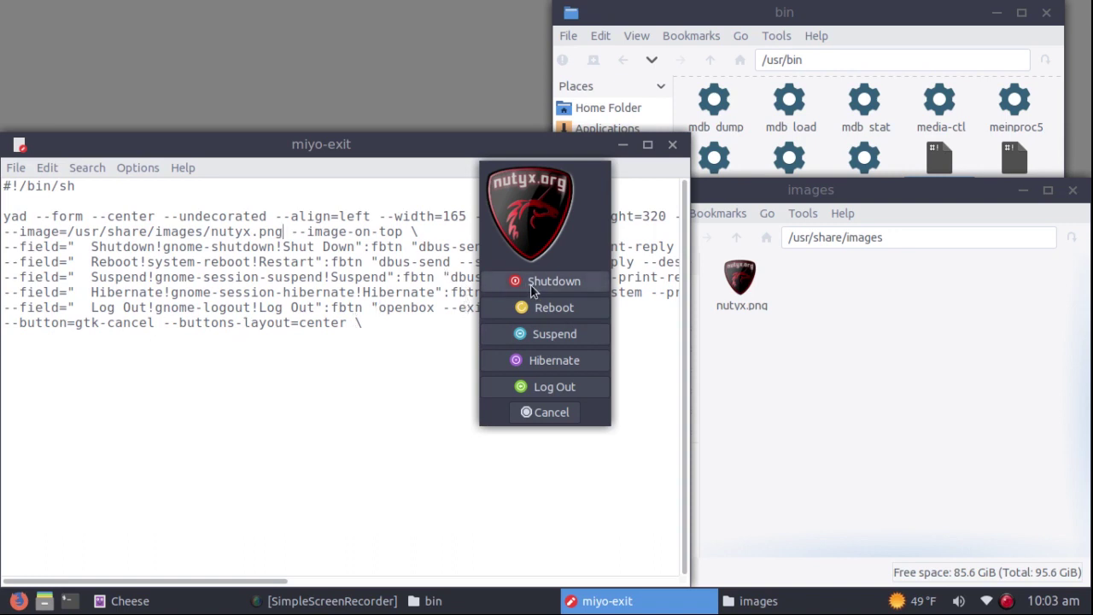
pyautogui.click(544, 412)
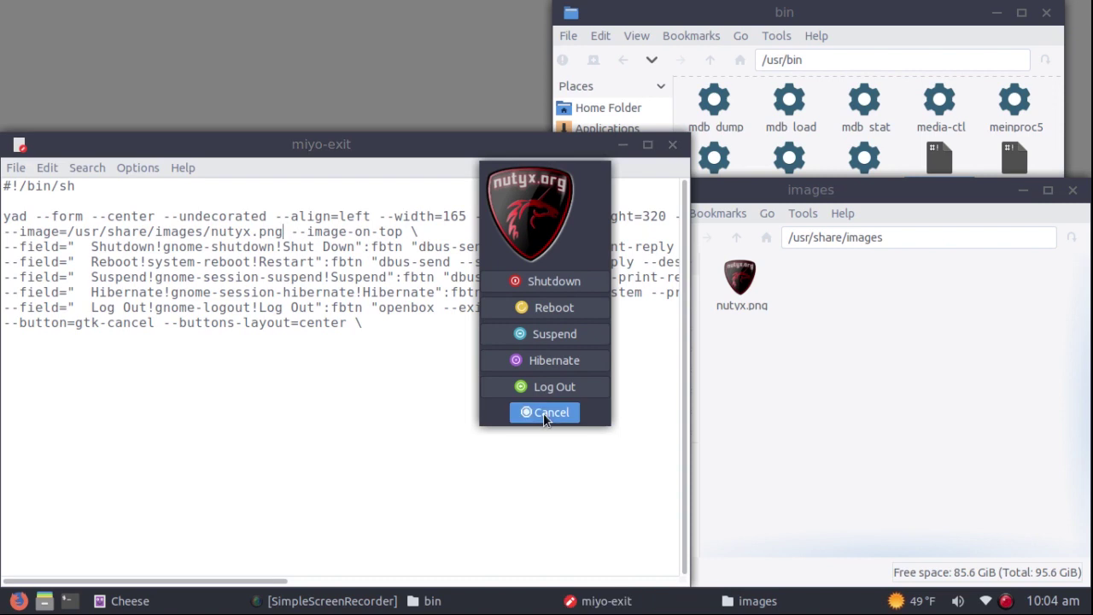
# Step: Close the miyo-exit script and the images and bin folder windows
pyautogui.click(674, 147)
pyautogui.moveTo(799, 193); pyautogui.dragTo(481, 131)
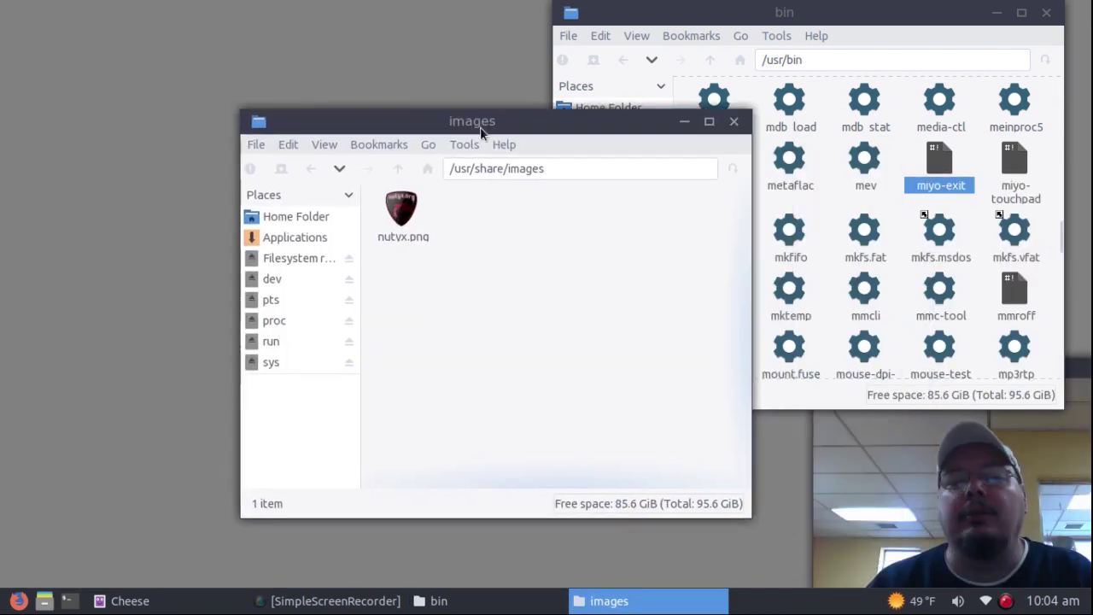
pyautogui.click(736, 122)
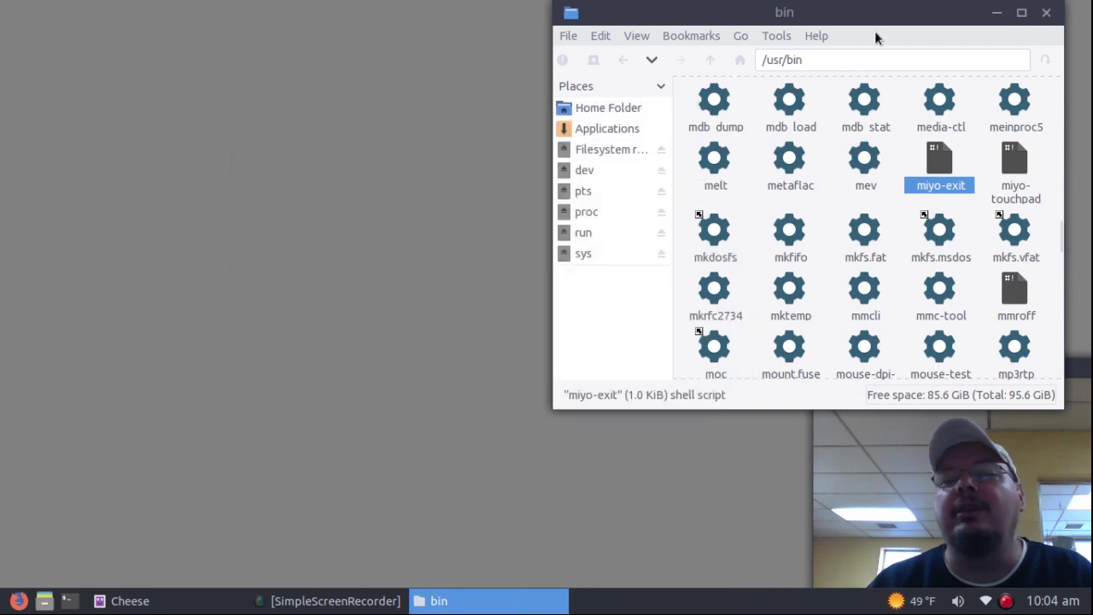
pyautogui.moveTo(883, 15); pyautogui.dragTo(561, 43)
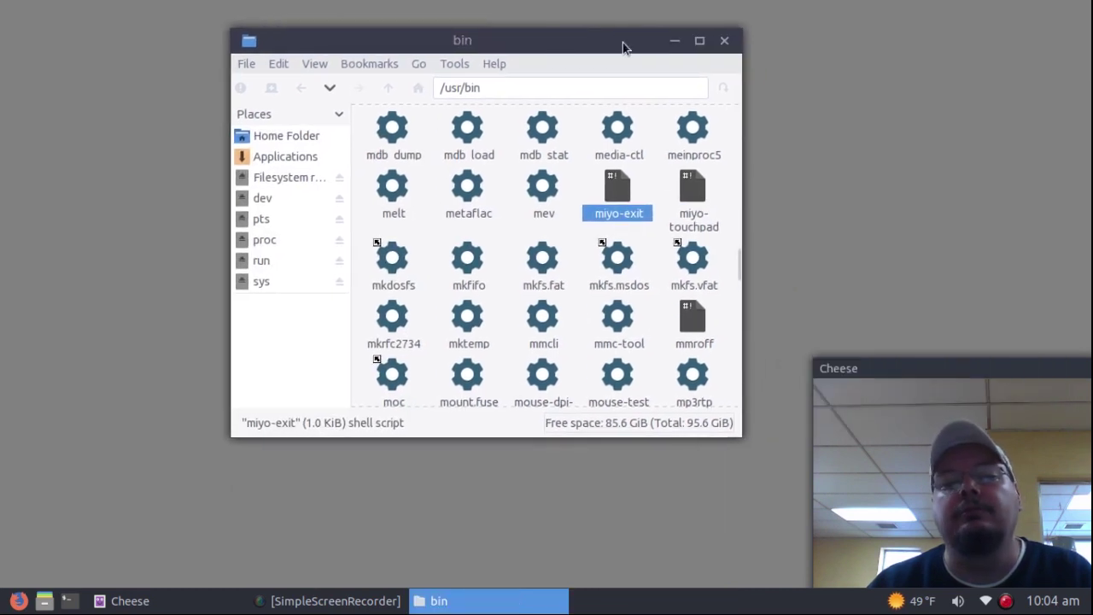
pyautogui.click(724, 41)
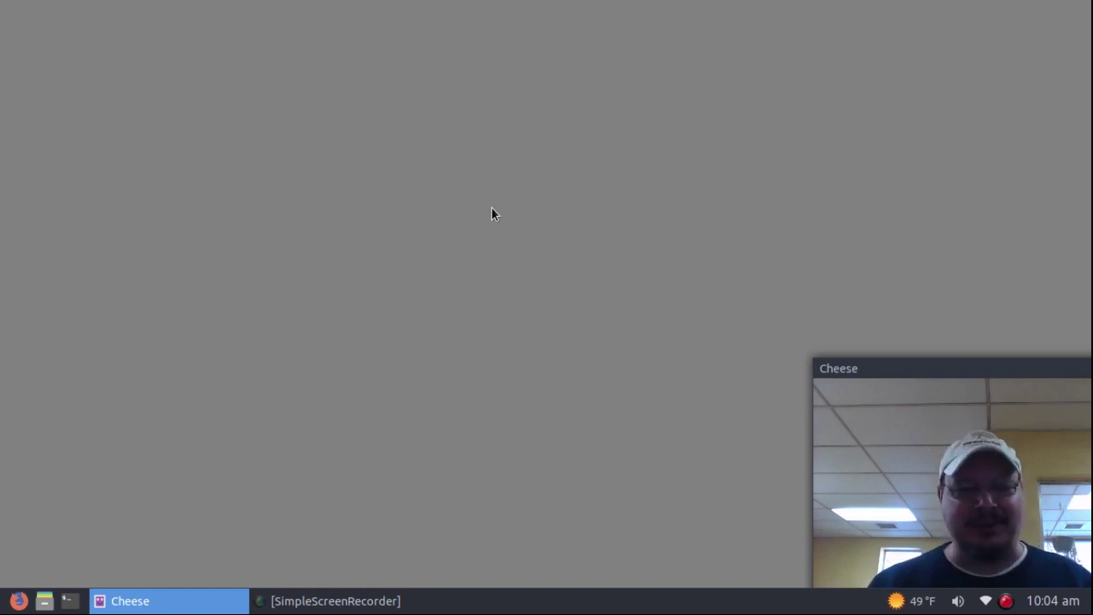
# Step: Examine the Applications categories in the Openbox desktop menu, including Graphics, Internet and System, and close the menu
pyautogui.rightClick(289, 101)
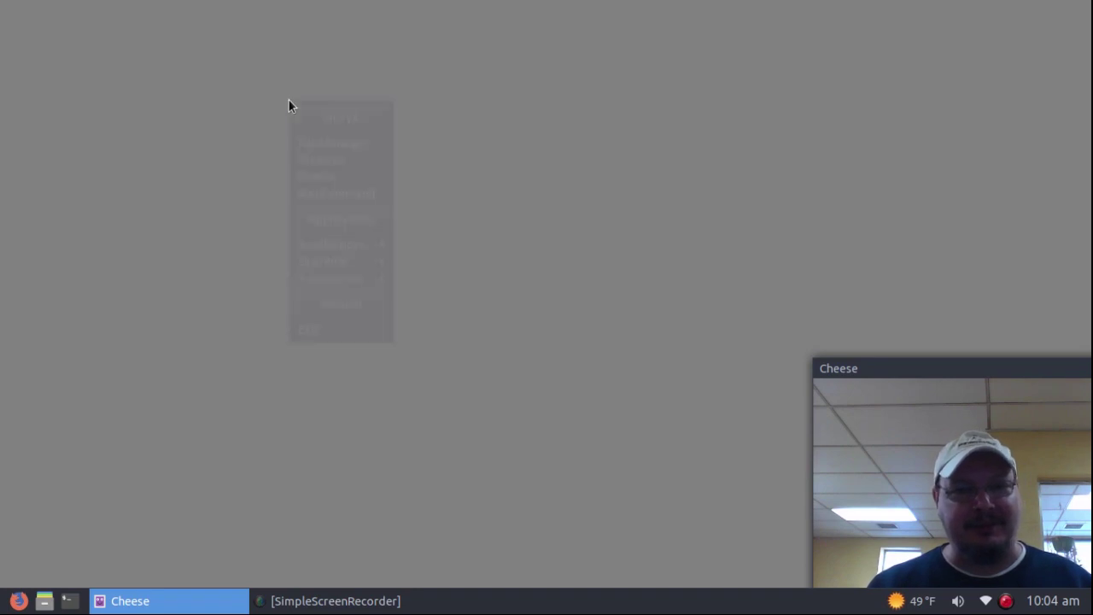
pyautogui.moveTo(343, 240)
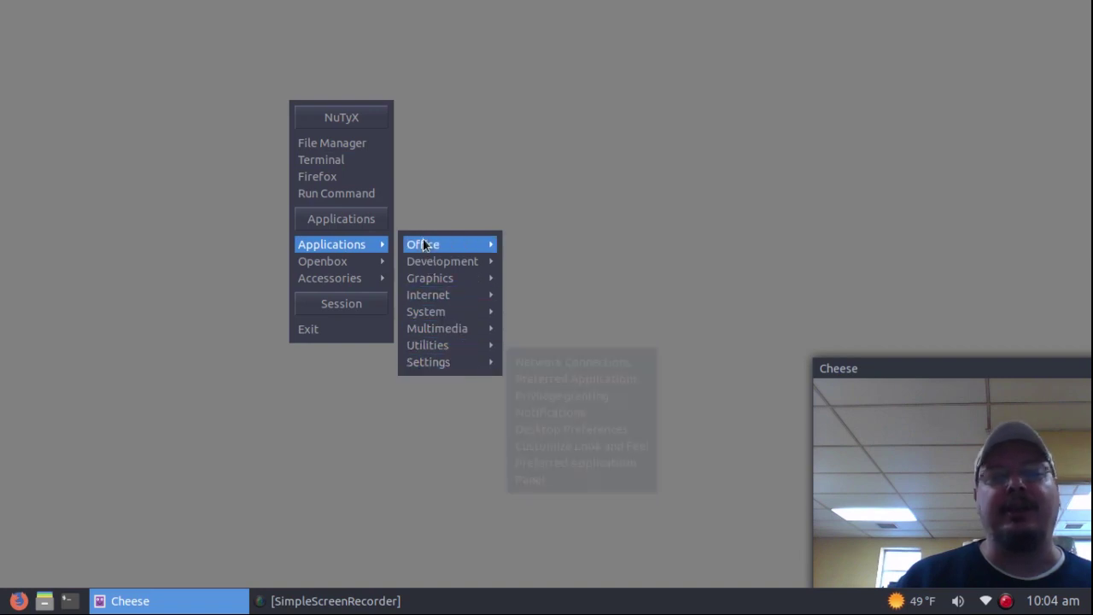
pyautogui.moveTo(430, 270)
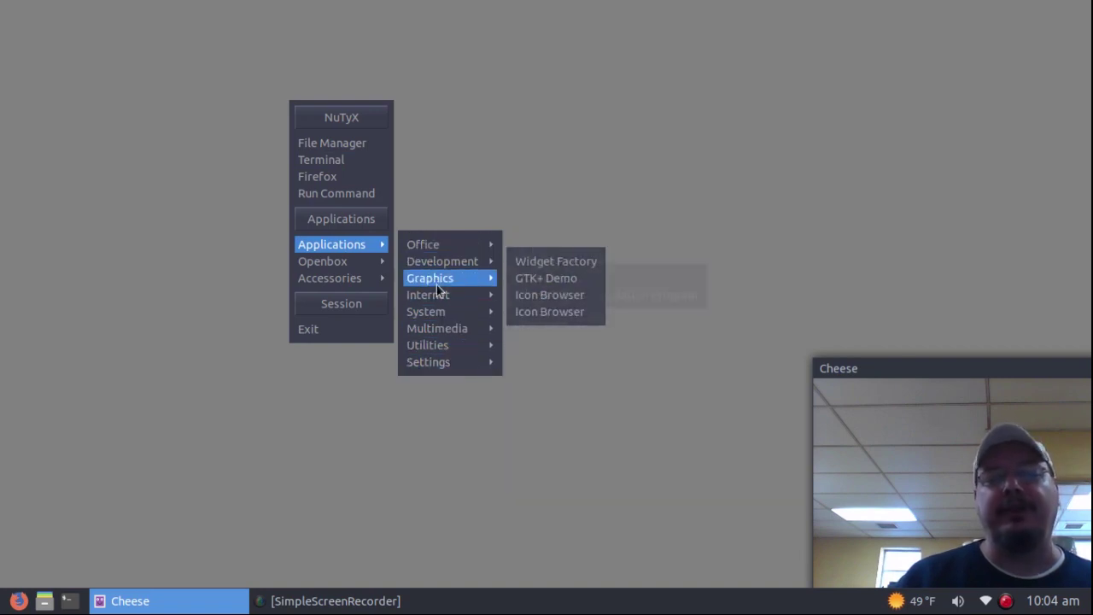
pyautogui.moveTo(441, 299)
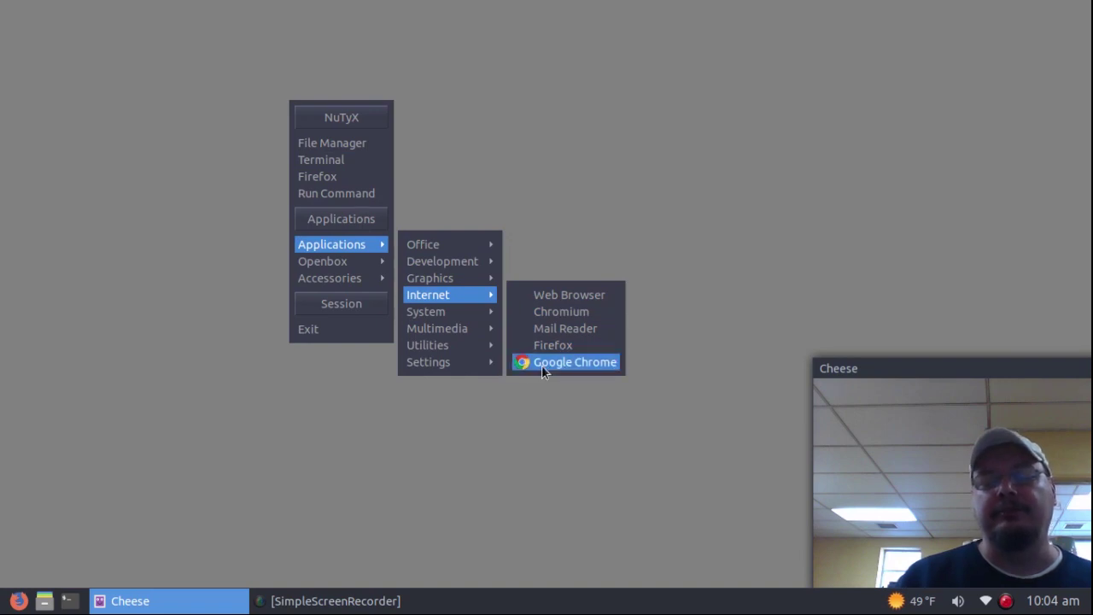
pyautogui.moveTo(460, 315)
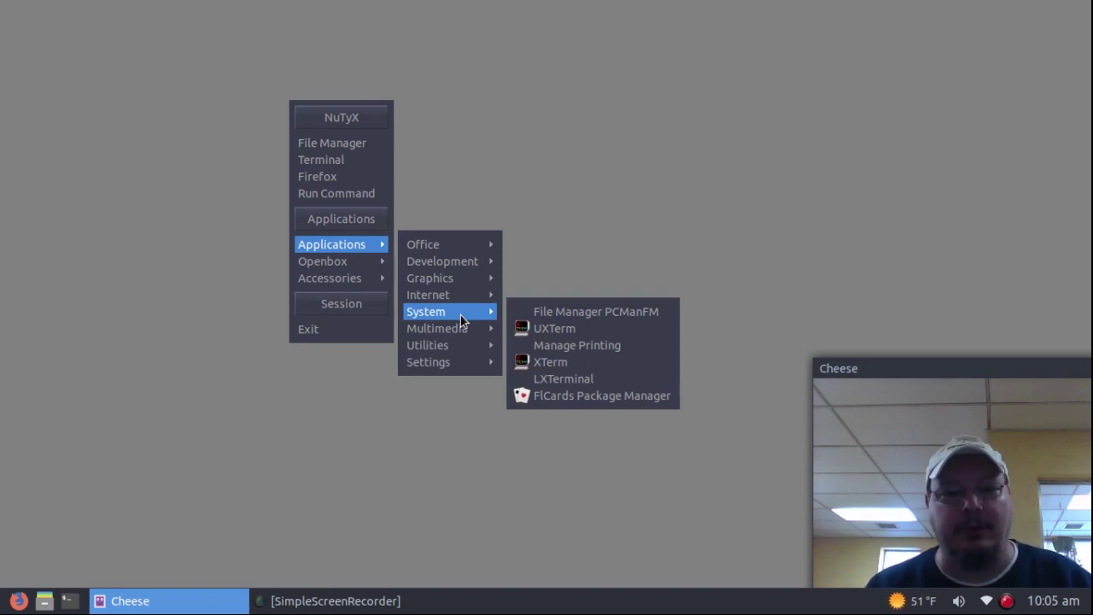
pyautogui.click(614, 199)
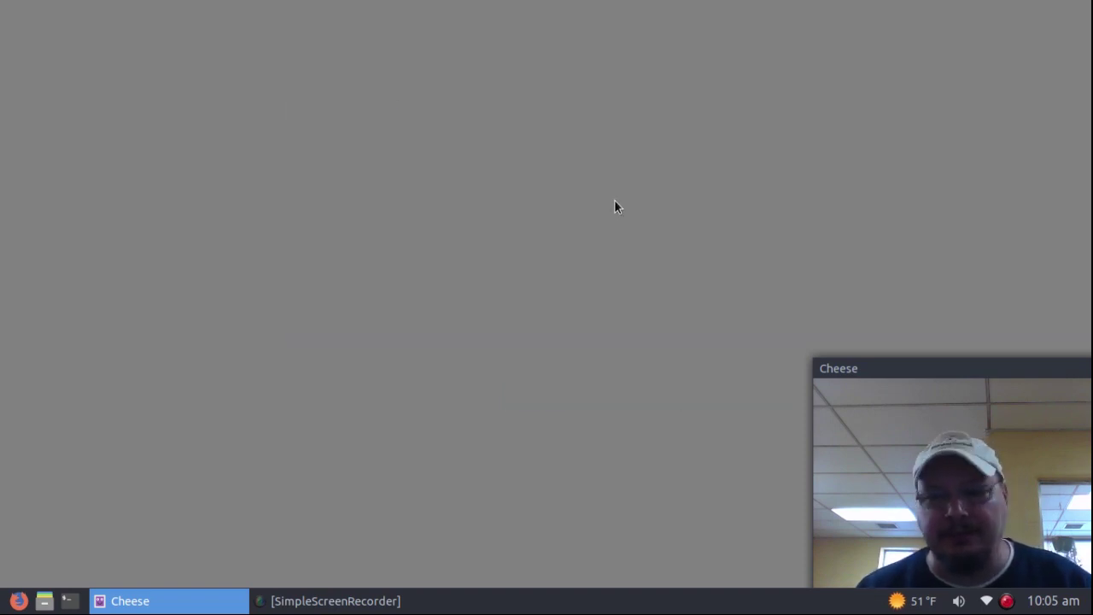